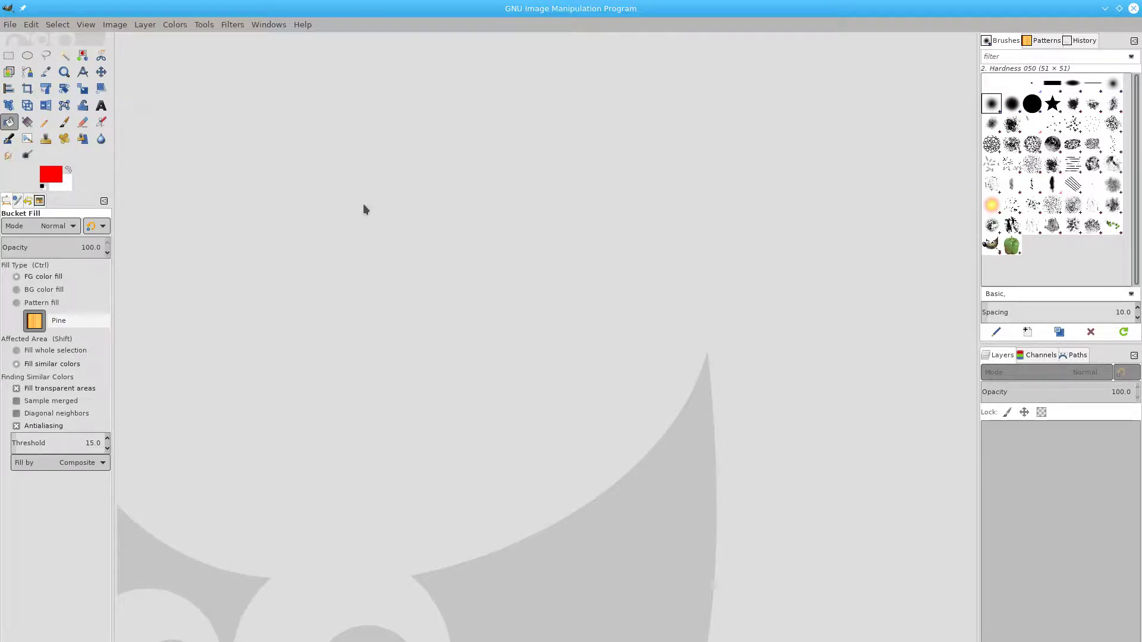
Check the installed GIMP version in the program's About information.
{"action": "left_click", "coordinate": [302, 25]}
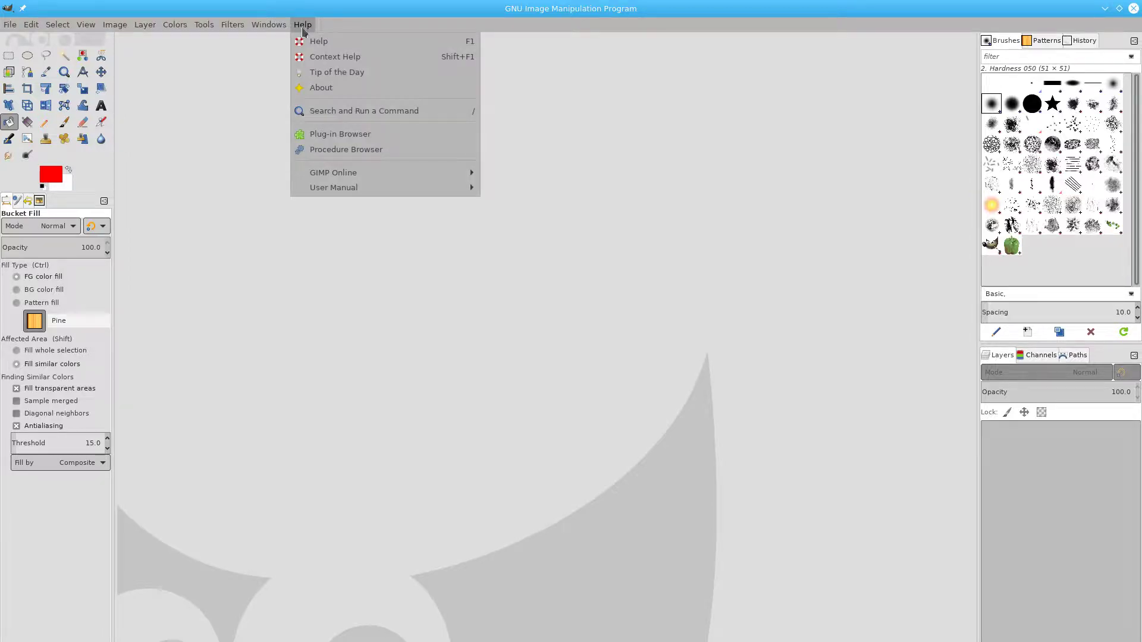
{"action": "left_click", "coordinate": [309, 89]}
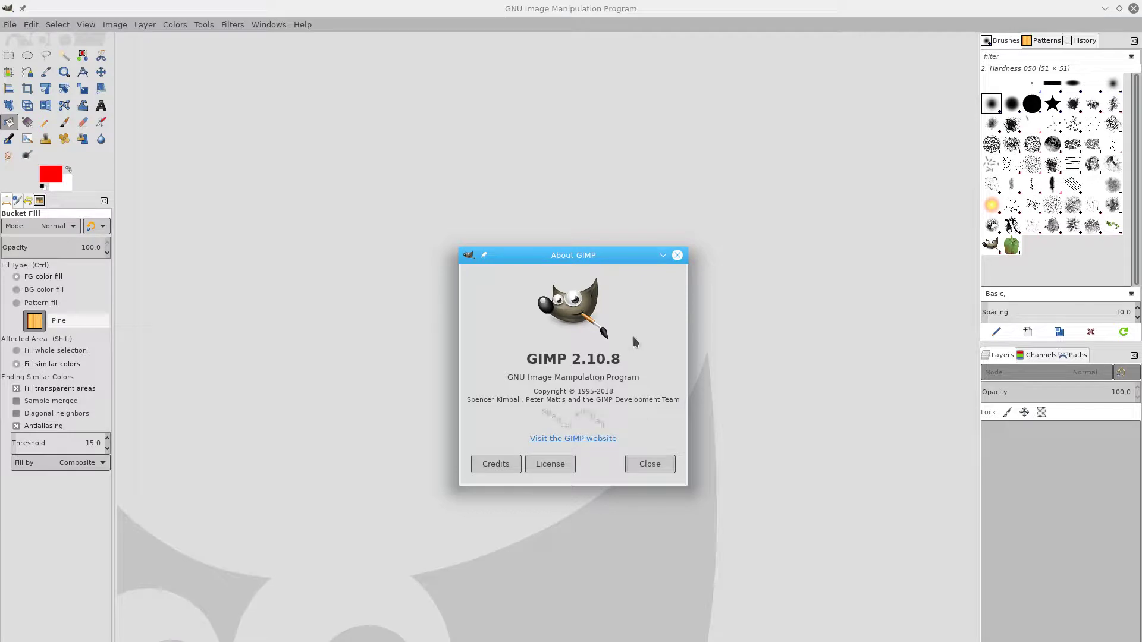
{"action": "left_click", "coordinate": [677, 256]}
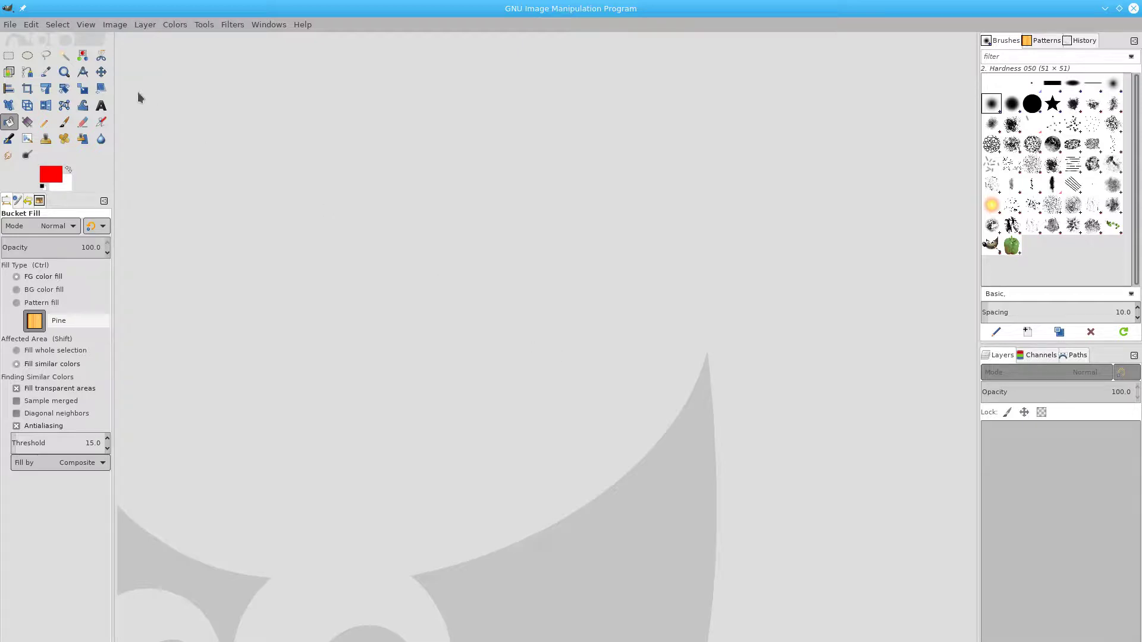
Open Upper_body_template_revised.xcf from the Youtube10 folder and clear its existing selection.
{"action": "left_click", "coordinate": [11, 24]}
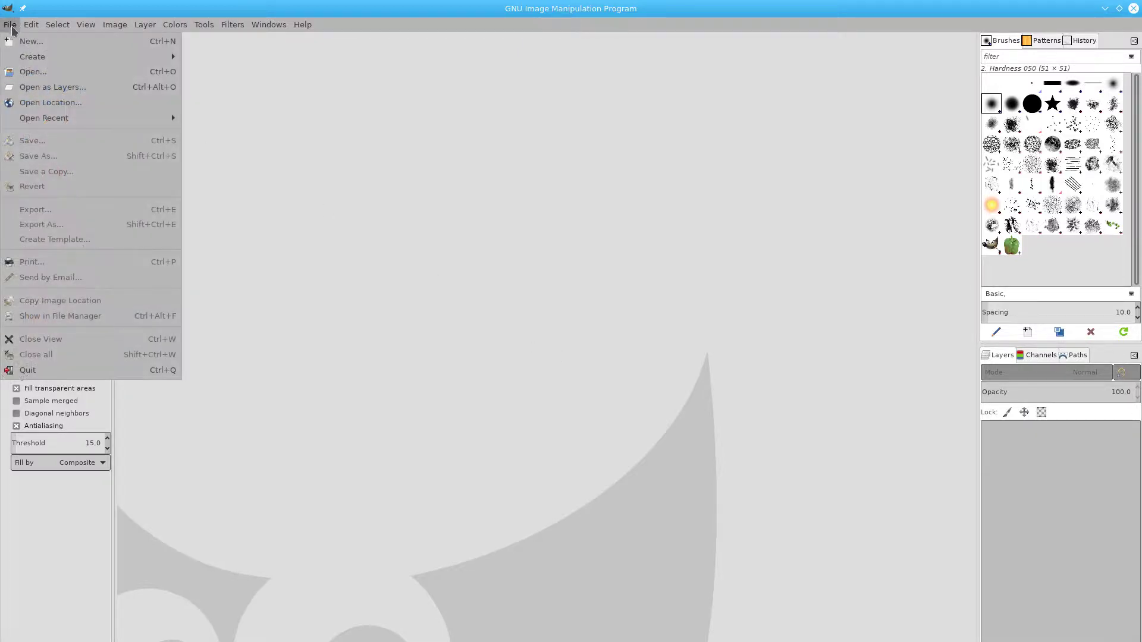
{"action": "left_click", "coordinate": [43, 72]}
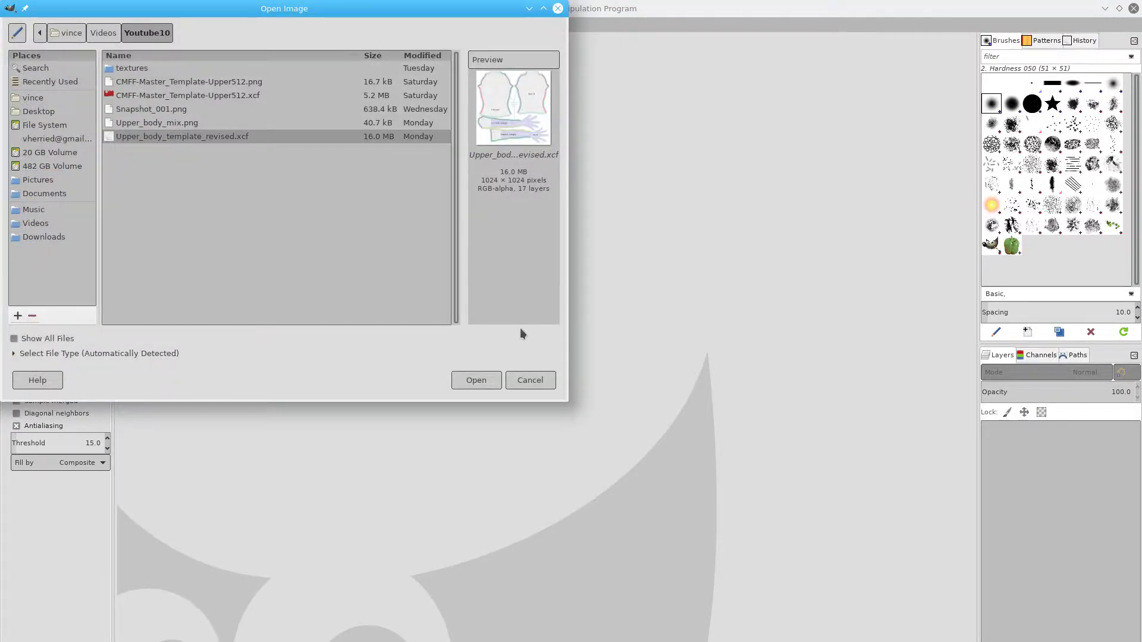
{"action": "left_click", "coordinate": [476, 380]}
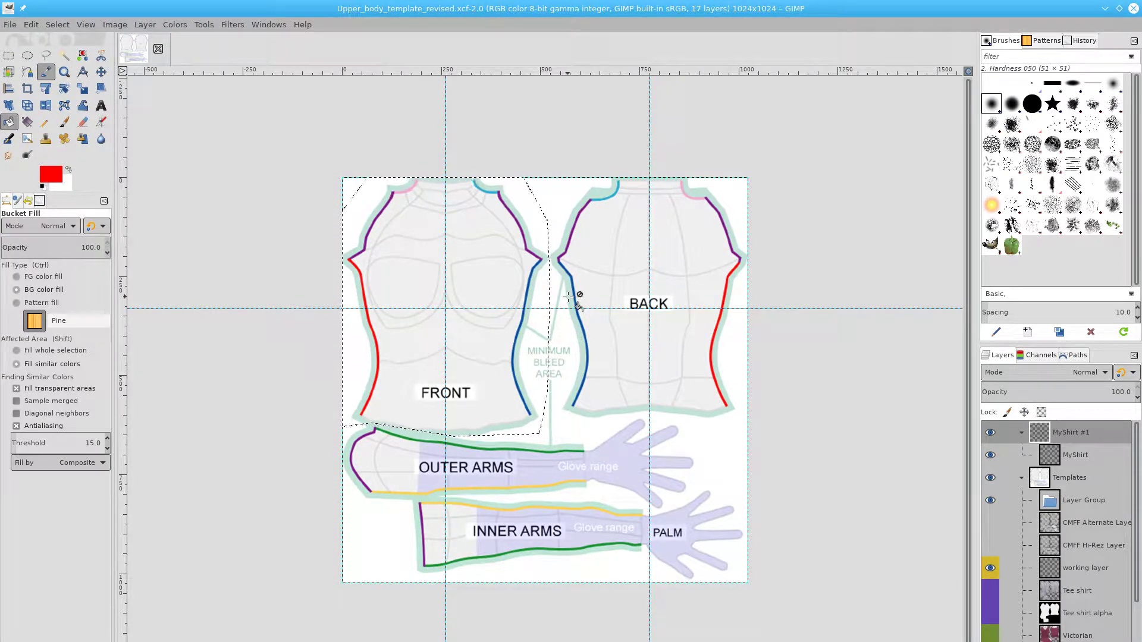
{"action": "key", "text": "shift+ctrl+a"}
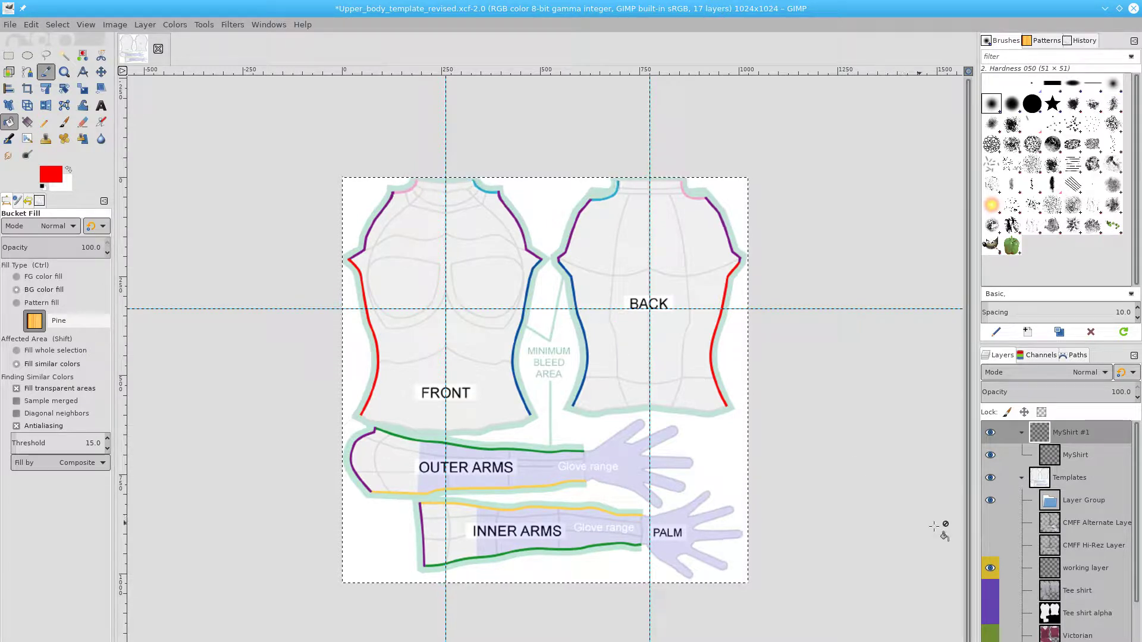
Preview the Victorian layer on the template by showing it and hiding it again.
{"action": "left_click", "coordinate": [989, 636]}
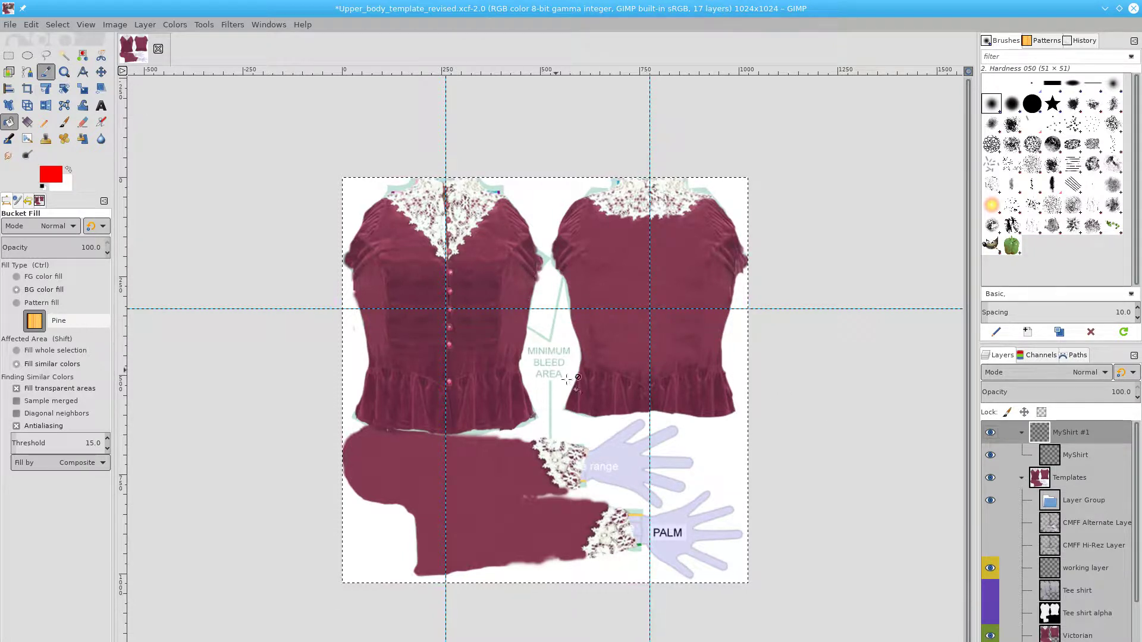
{"action": "left_click", "coordinate": [990, 636]}
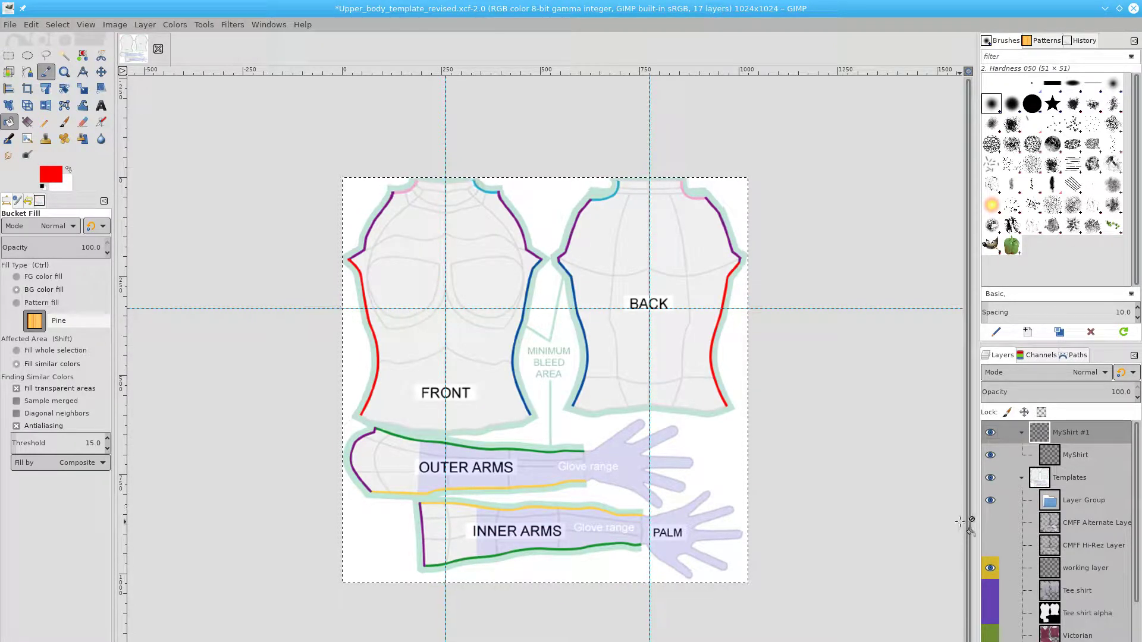
Delete the empty Layer Group inside the Templates group and save the file.
{"action": "left_click", "coordinate": [1077, 483]}
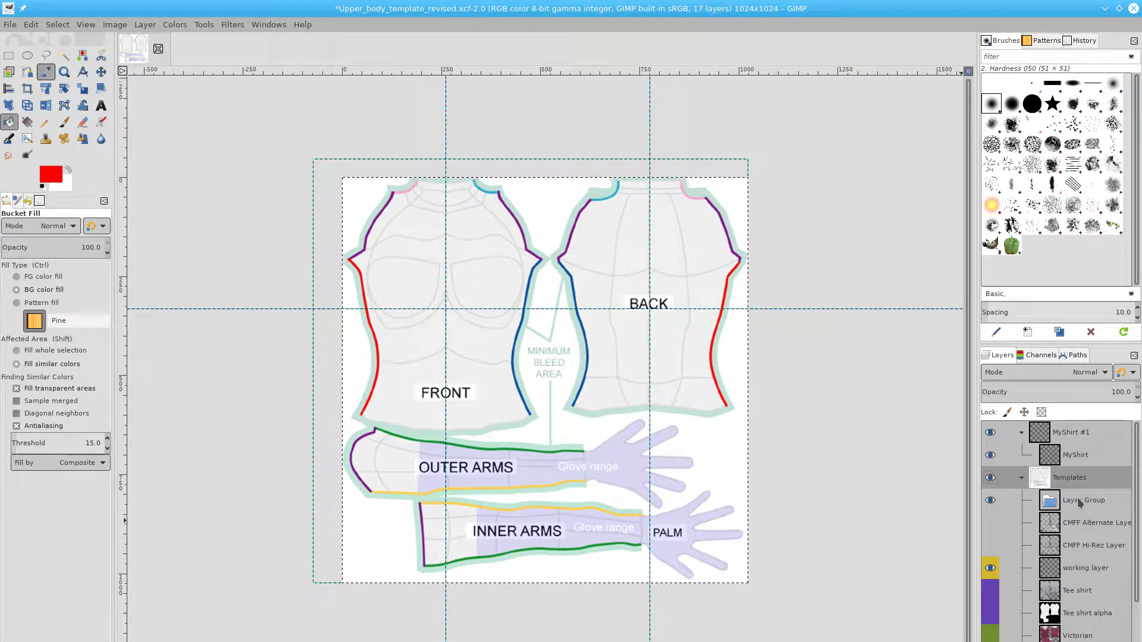
{"action": "right_click", "coordinate": [1080, 503]}
{"action": "left_click", "coordinate": [1080, 503]}
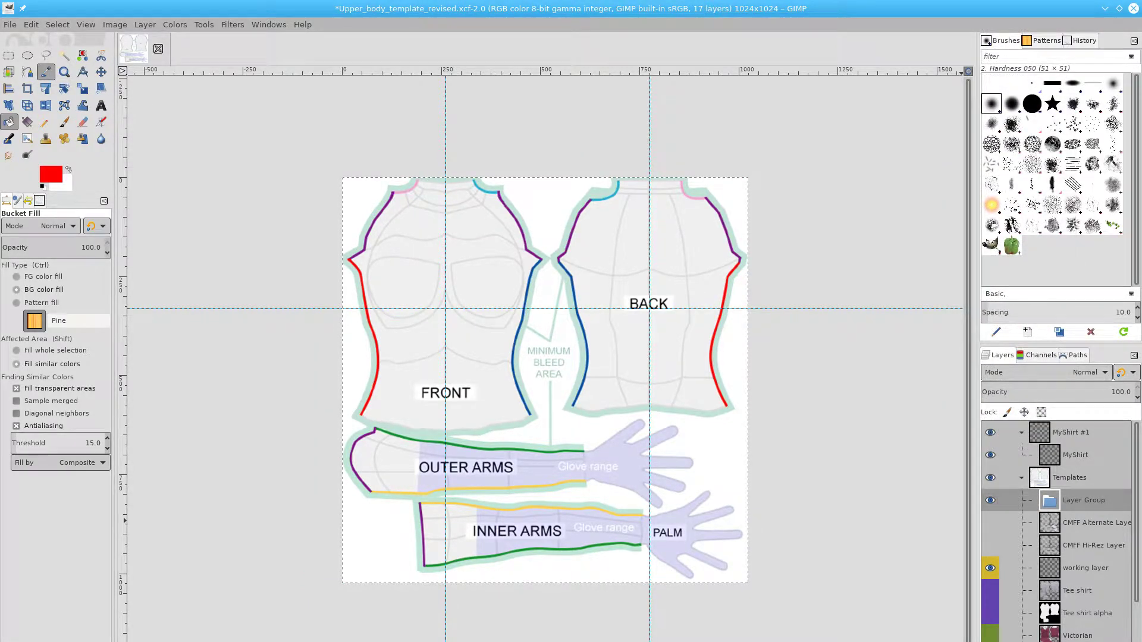
{"action": "left_click", "coordinate": [1123, 641]}
{"action": "left_click", "coordinate": [1069, 477]}
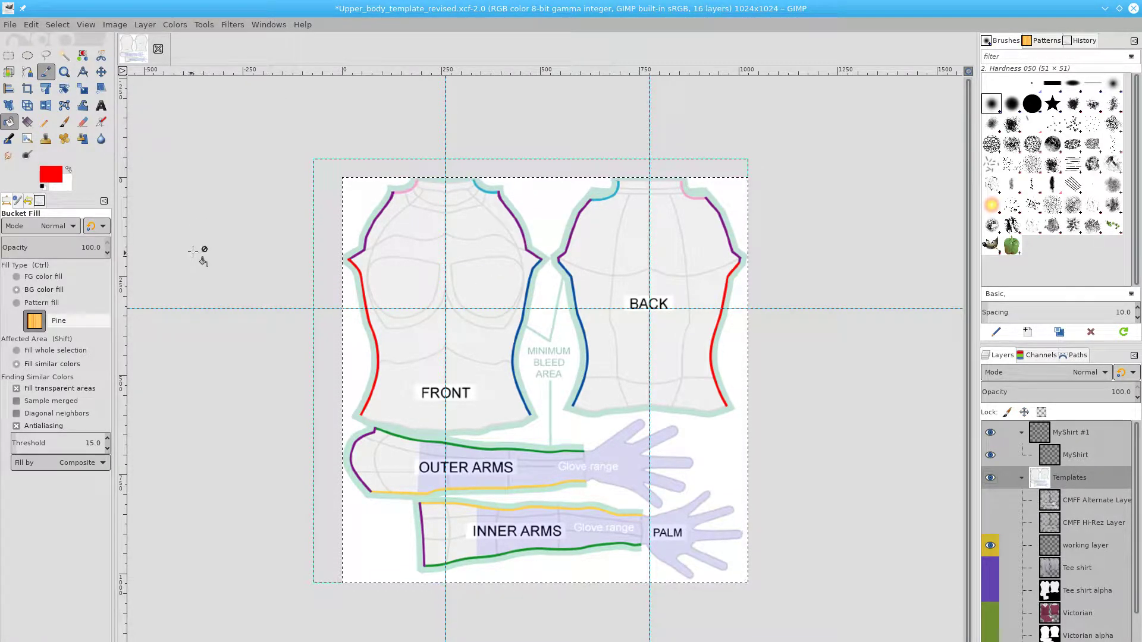
{"action": "left_click", "coordinate": [10, 24]}
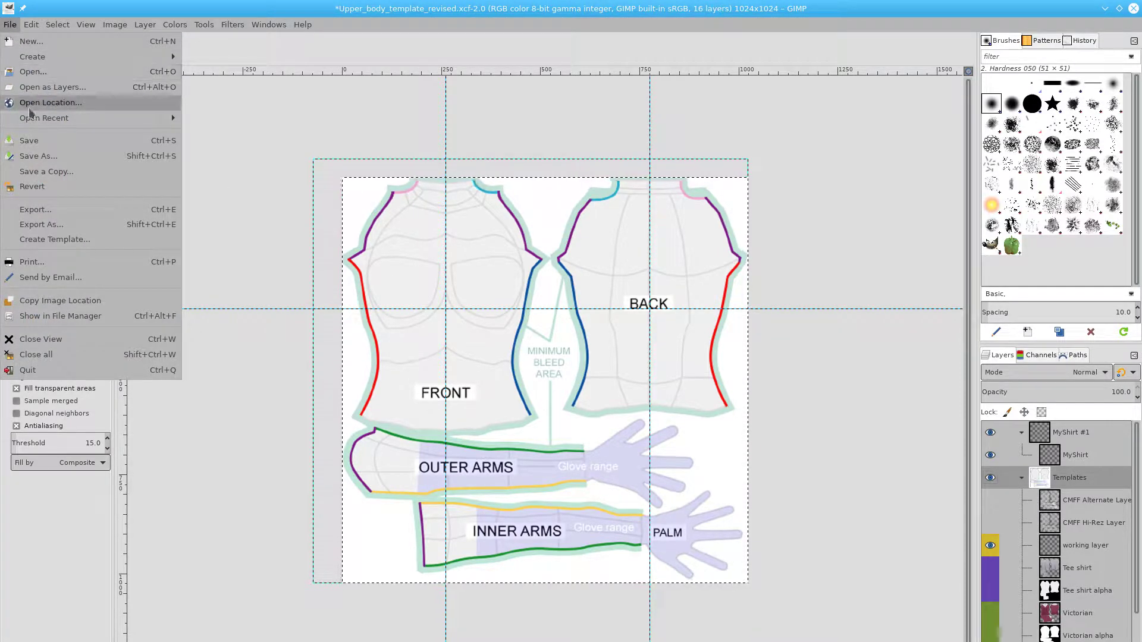
{"action": "left_click", "coordinate": [33, 141]}
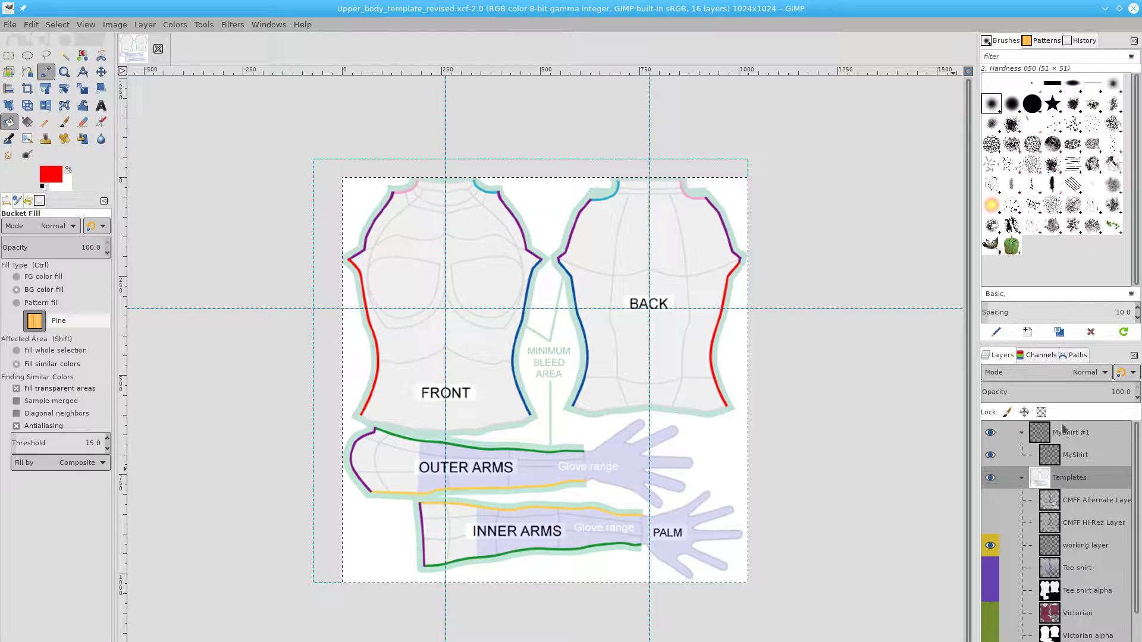
Make the MyShirt layer active and inspect it with the Templates group temporarily hidden.
{"action": "left_click", "coordinate": [1069, 458]}
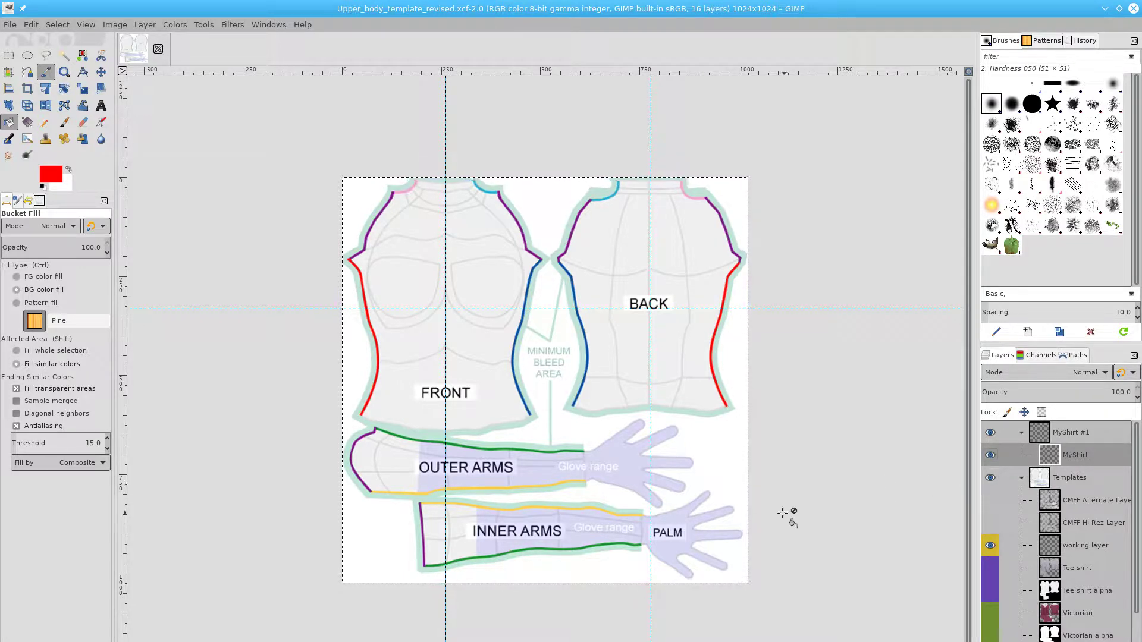
{"action": "left_click", "coordinate": [989, 477]}
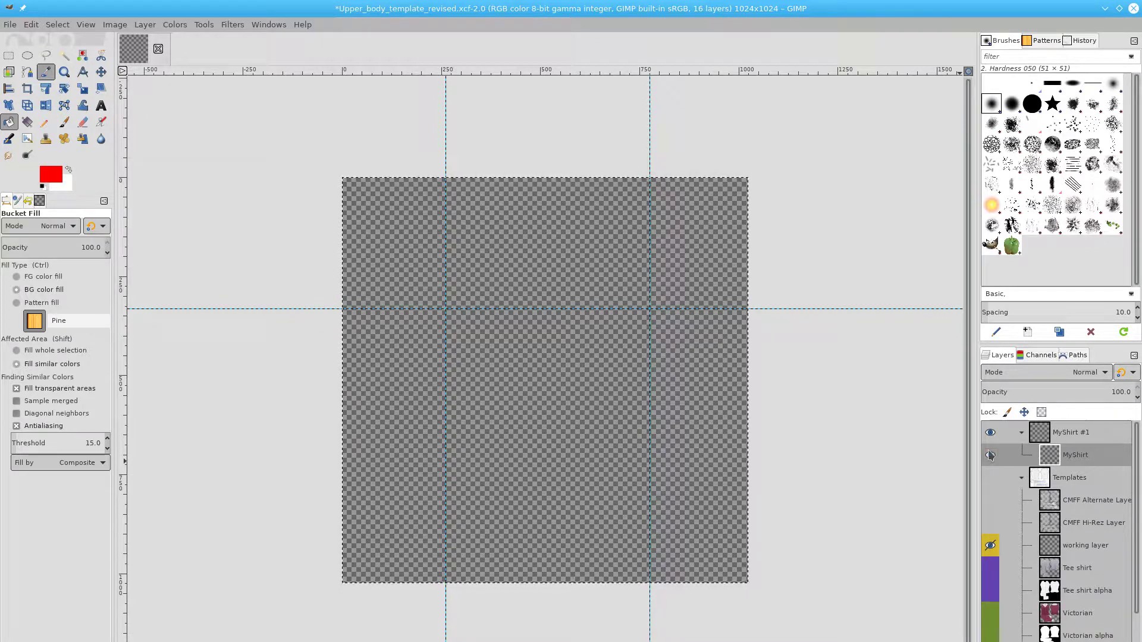
{"action": "left_click", "coordinate": [990, 478]}
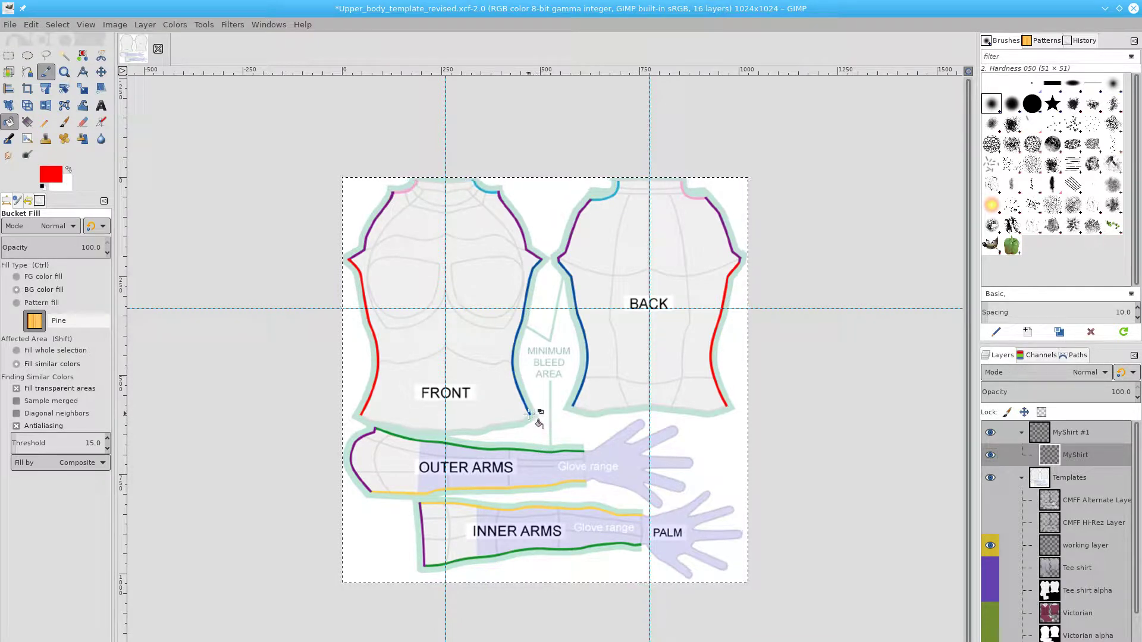
Outline a Free Select polygon around the front and back torso pieces, keeping its lower edge above the arms.
{"action": "left_click", "coordinate": [48, 56]}
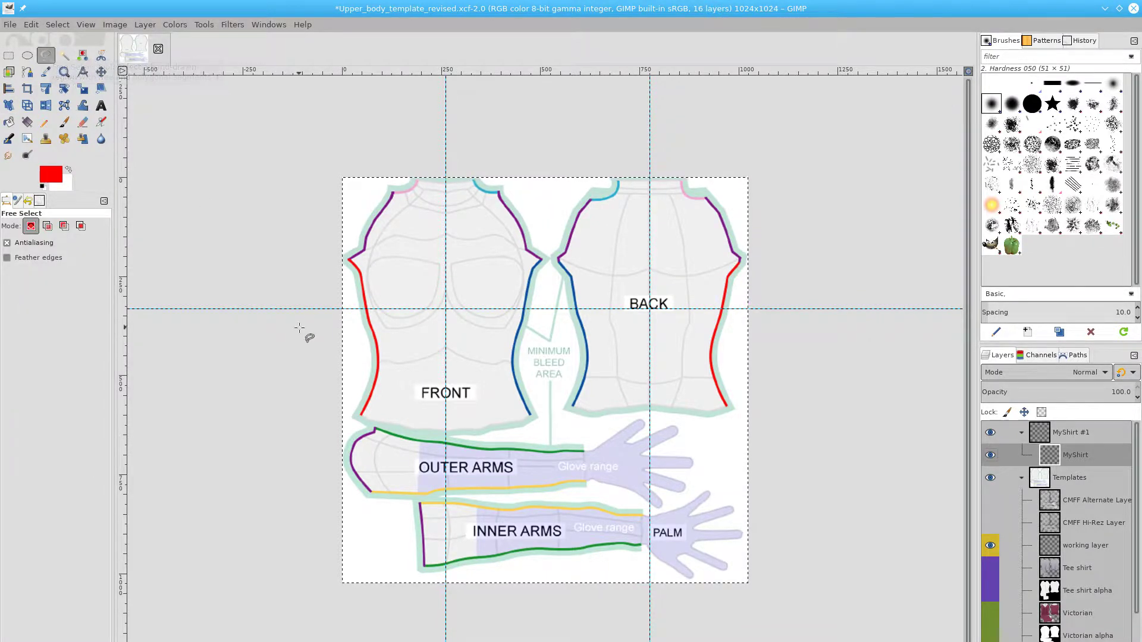
{"action": "left_click", "coordinate": [381, 426]}
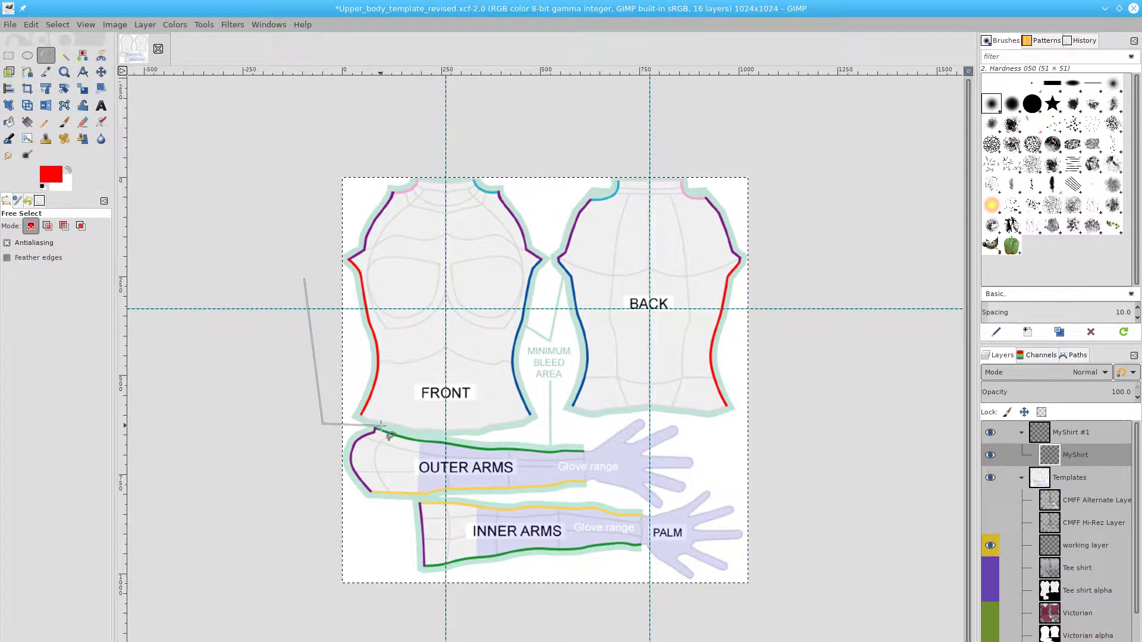
{"action": "left_click", "coordinate": [479, 442]}
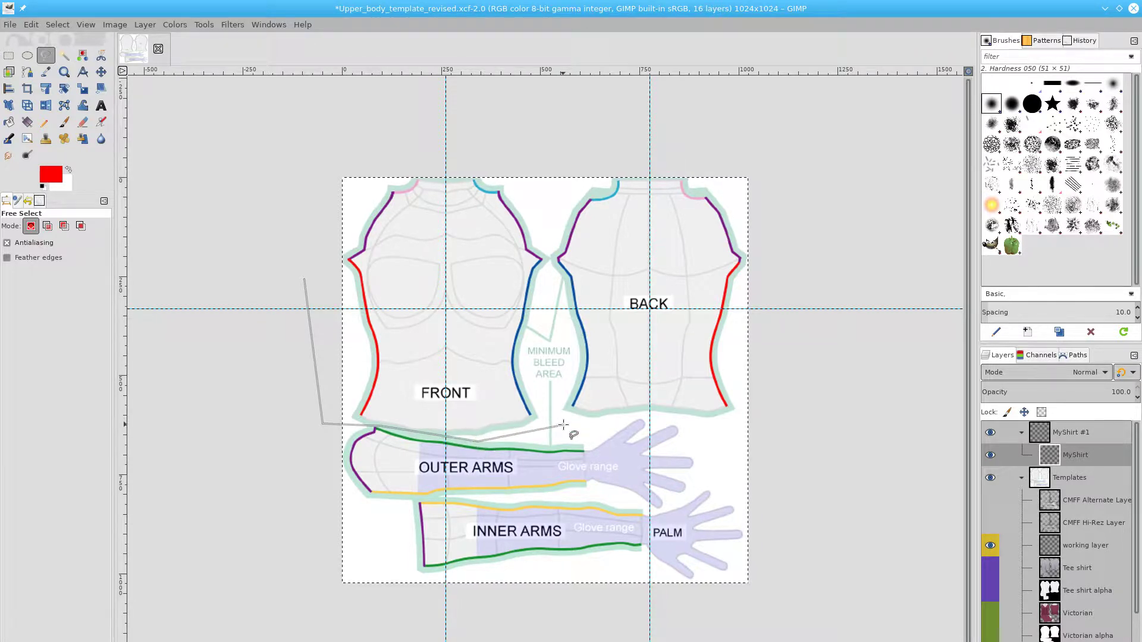
{"action": "left_click", "coordinate": [631, 415]}
{"action": "left_click", "coordinate": [762, 133]}
{"action": "left_click", "coordinate": [257, 127]}
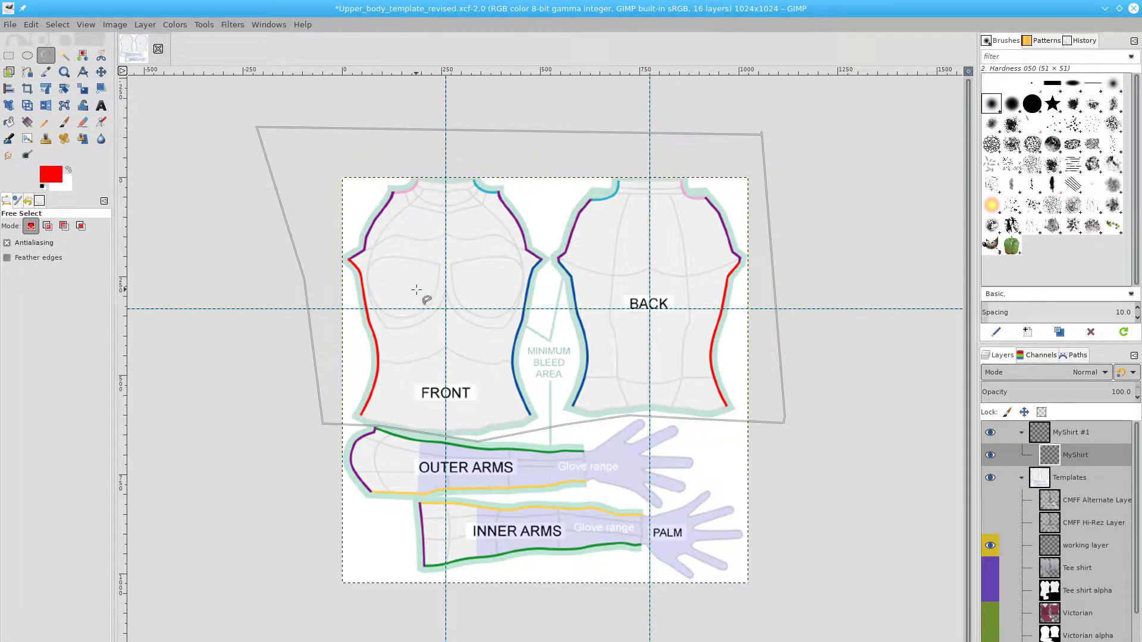
{"action": "key", "text": "Return"}
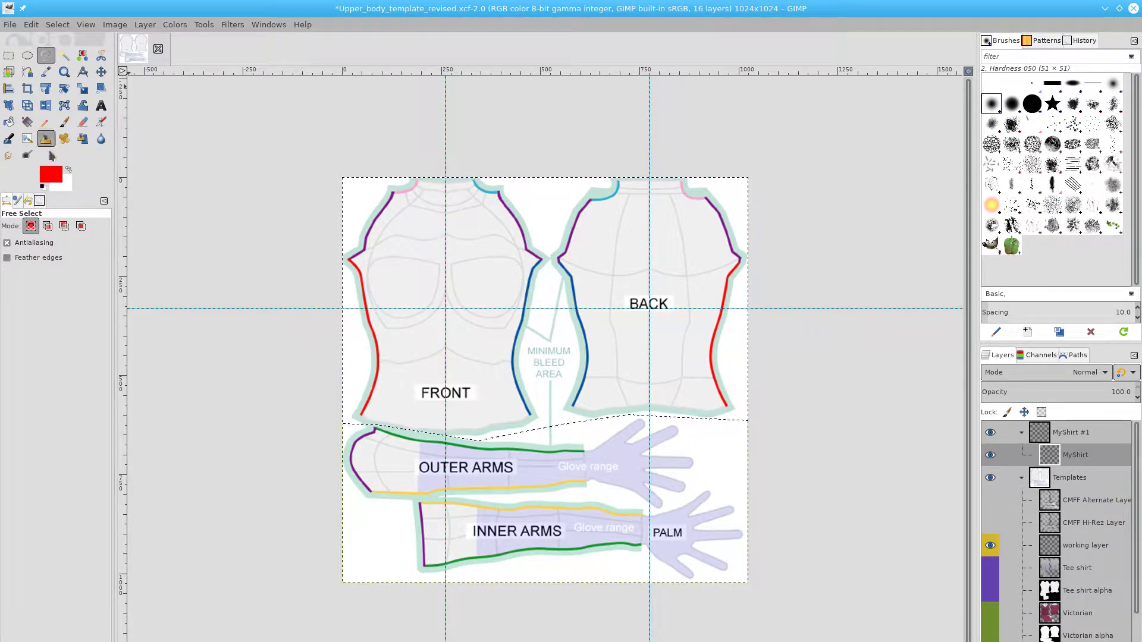
Bucket-fill the selected torso area on the MyShirt layer with the red foreground color ff0000.
{"action": "left_click", "coordinate": [51, 174]}
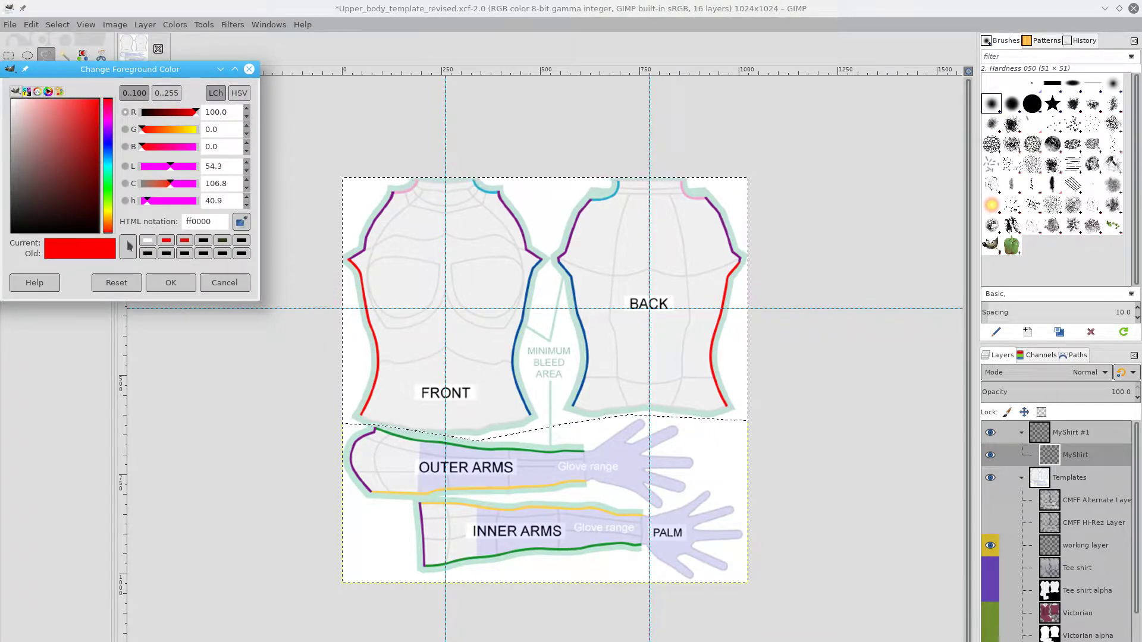
{"action": "left_click", "coordinate": [170, 282]}
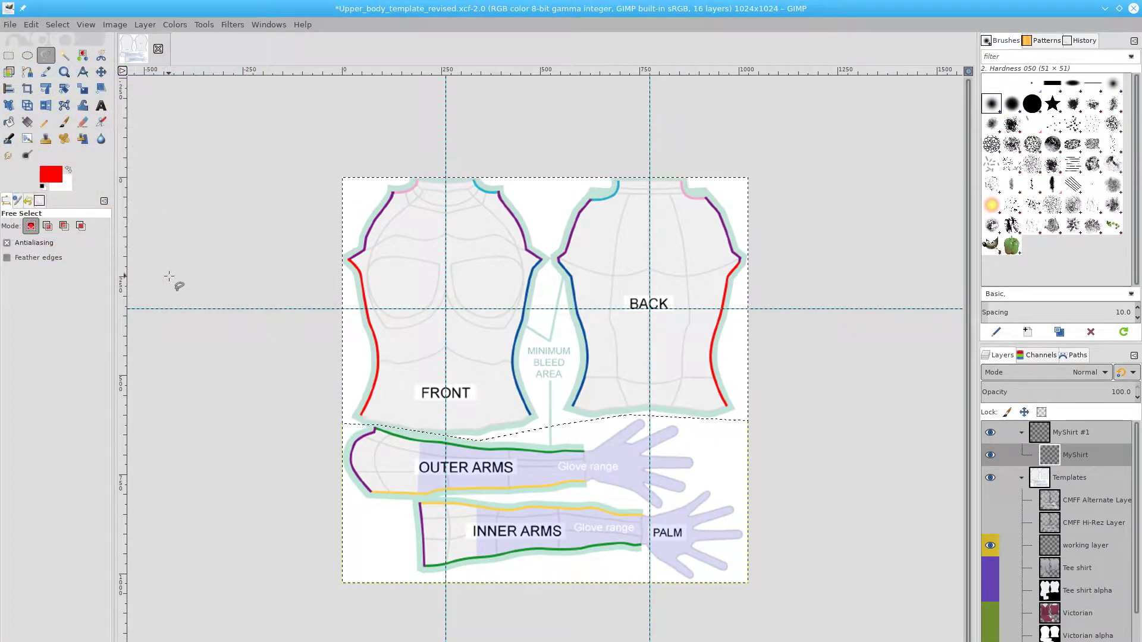
{"action": "left_click", "coordinate": [9, 122]}
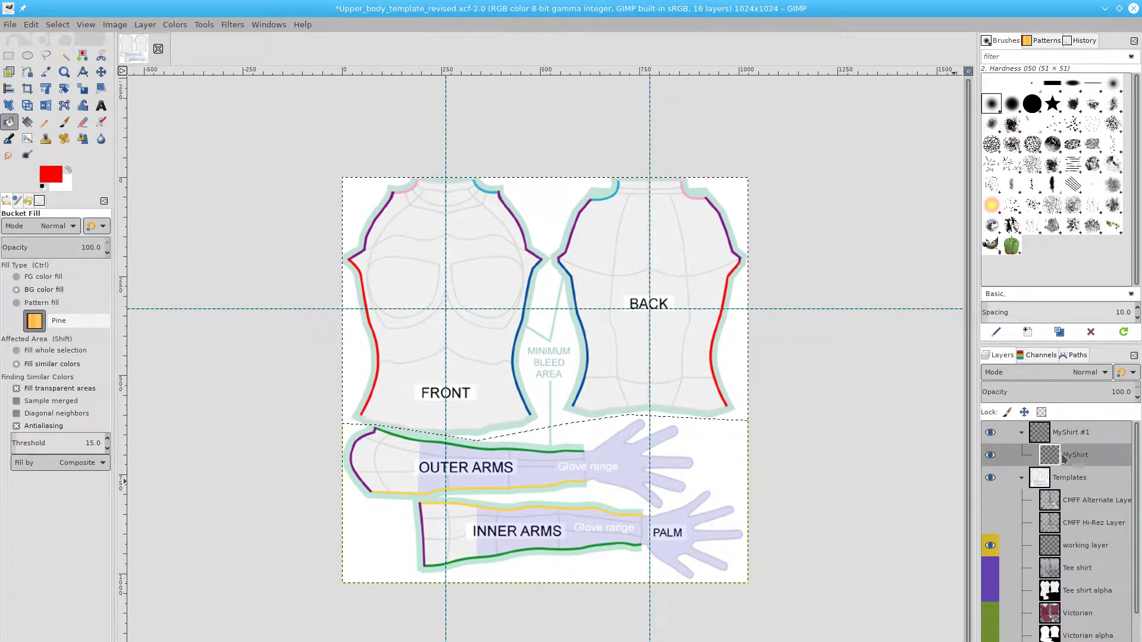
{"action": "left_click", "coordinate": [498, 299]}
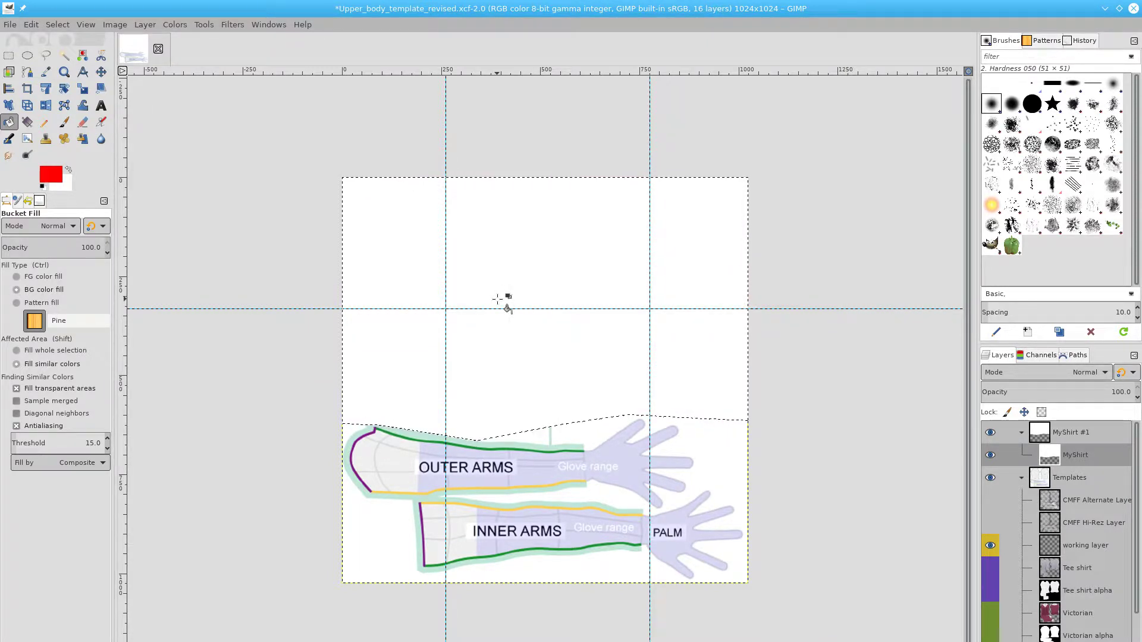
{"action": "key", "text": "ctrl+z"}
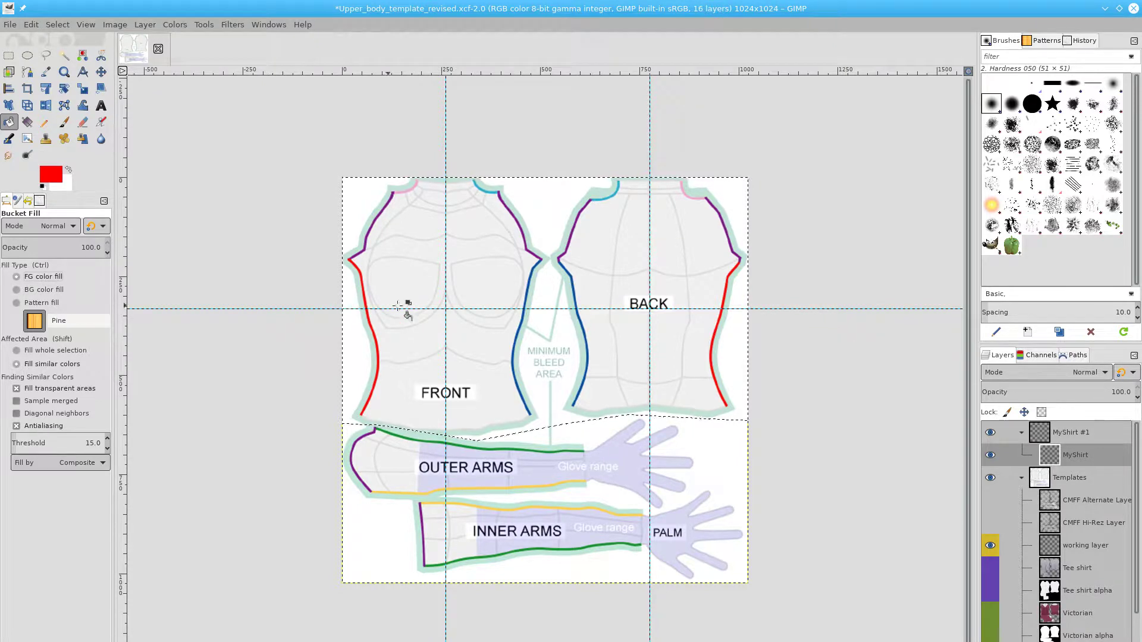
{"action": "left_click", "coordinate": [453, 301]}
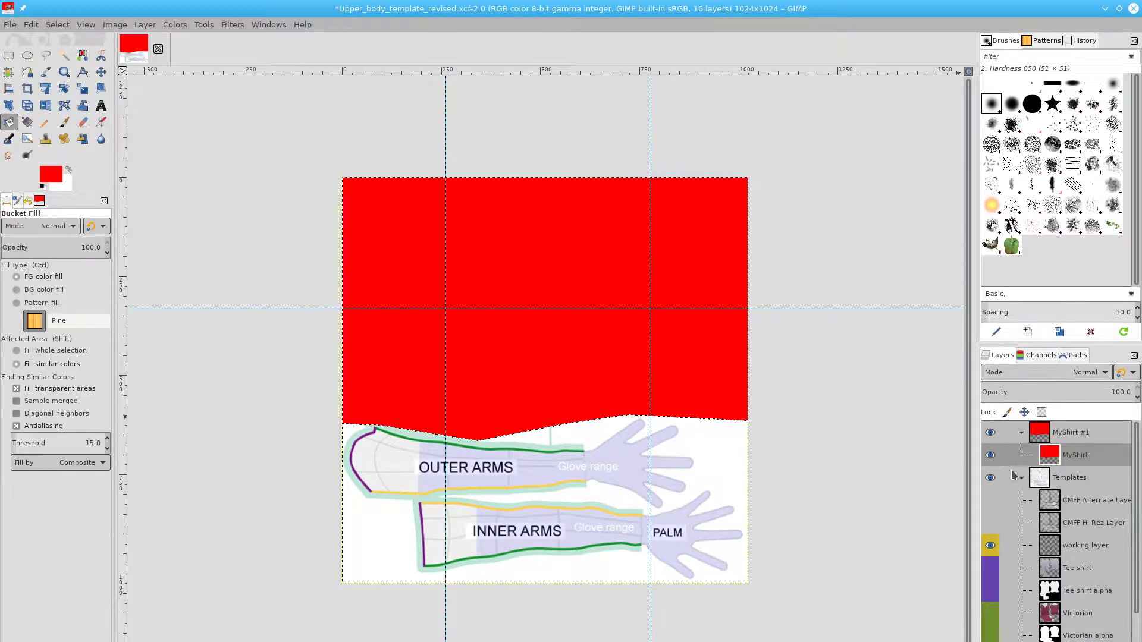
Hide the Templates group and export the image as upperBody.png in the Youtube10 folder with the existing PNG options.
{"action": "left_click", "coordinate": [990, 478]}
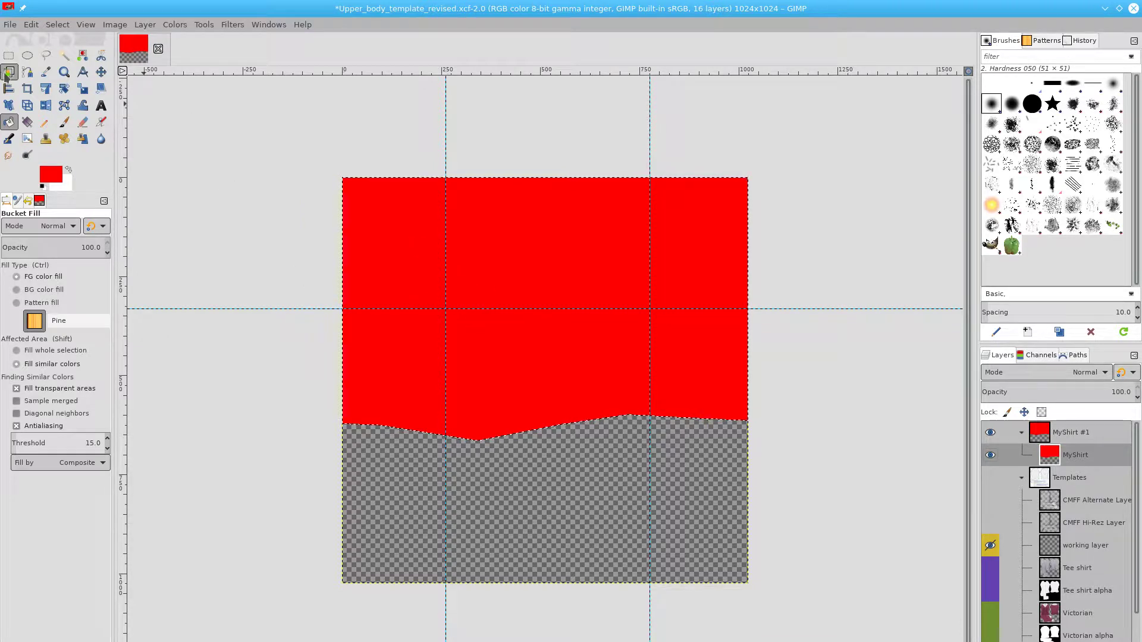
{"action": "left_click", "coordinate": [11, 27]}
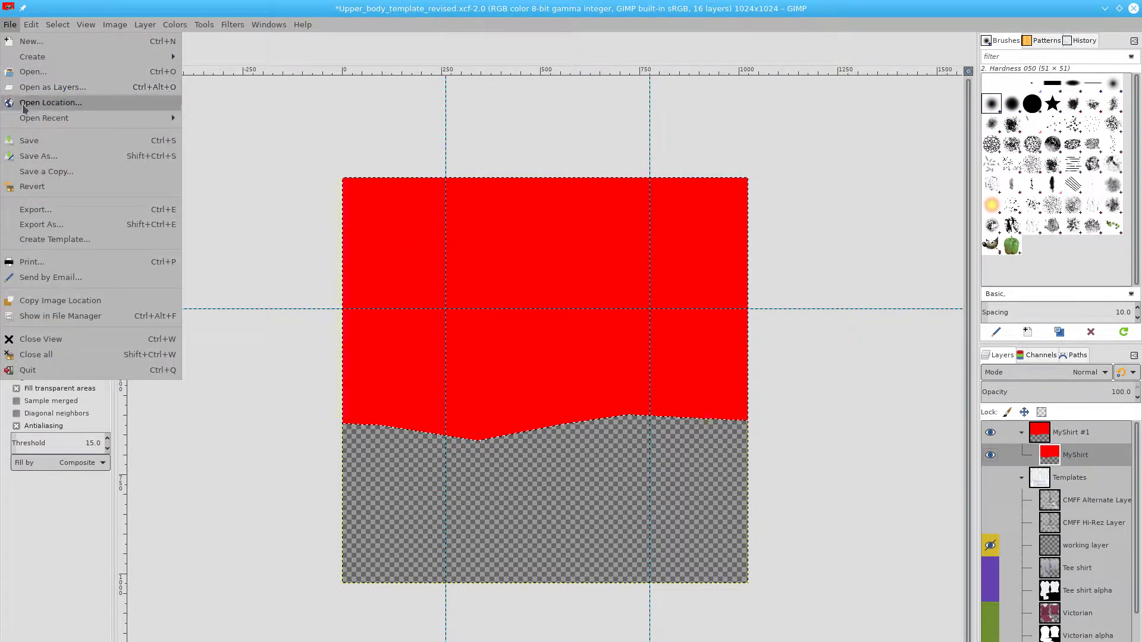
{"action": "left_click", "coordinate": [48, 227]}
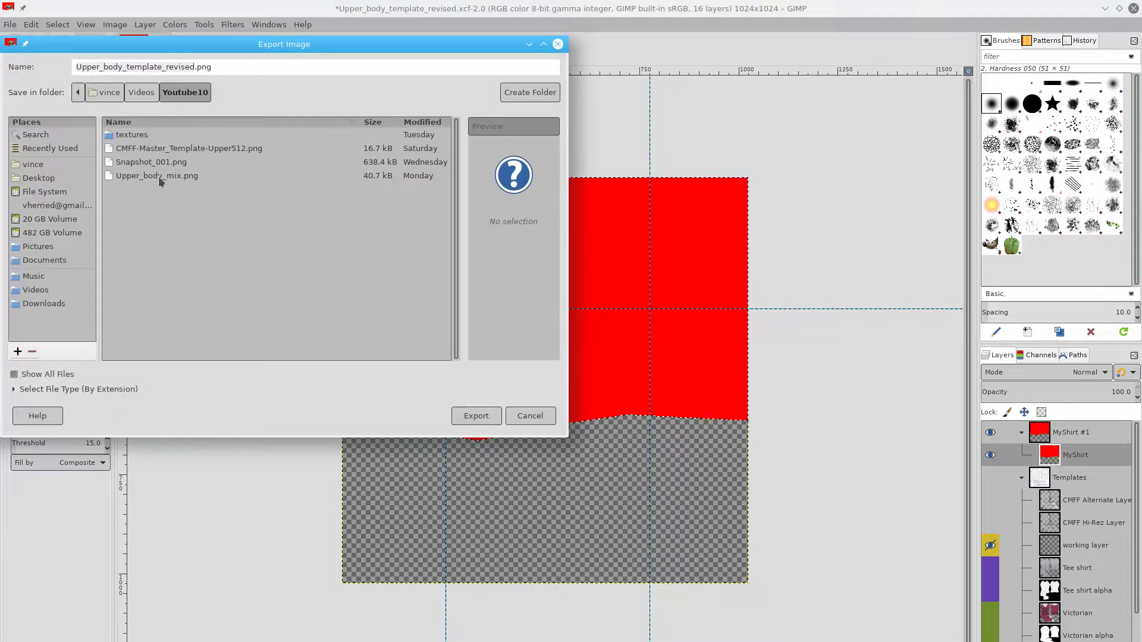
{"action": "left_click", "coordinate": [162, 176]}
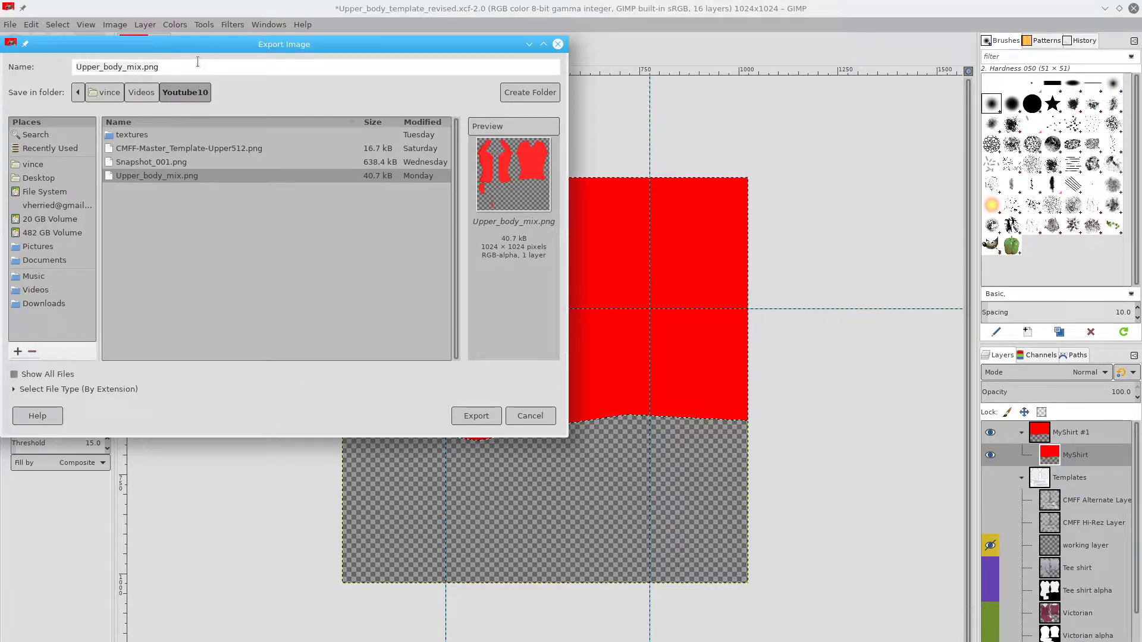
{"action": "type", "text": "y"}
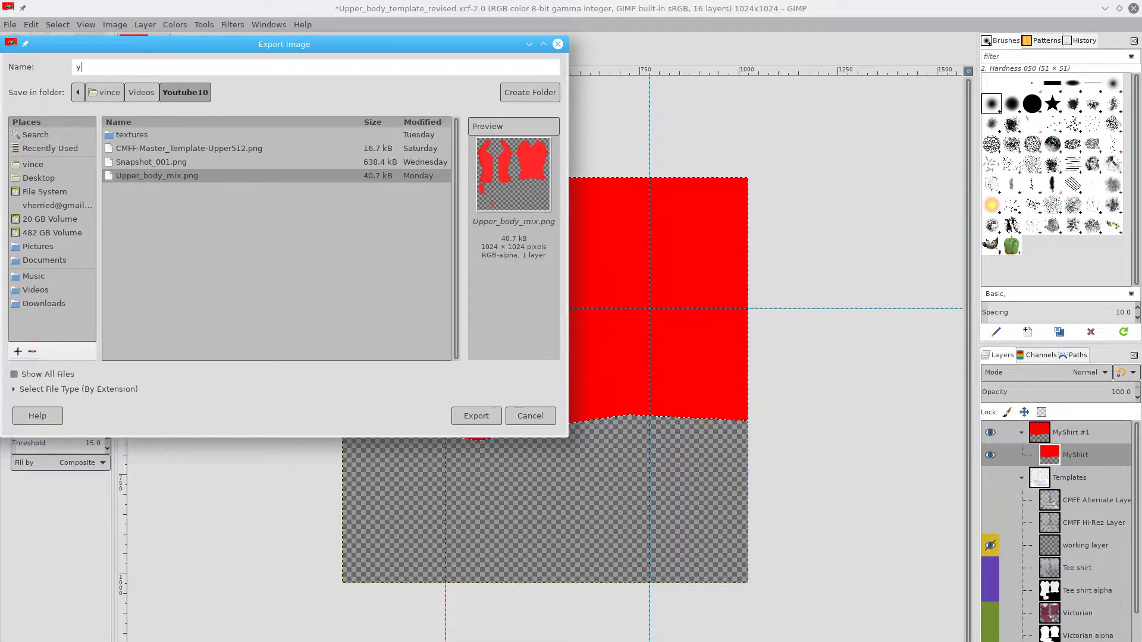
{"action": "key", "text": "BackSpace"}
{"action": "type", "text": "upper"}
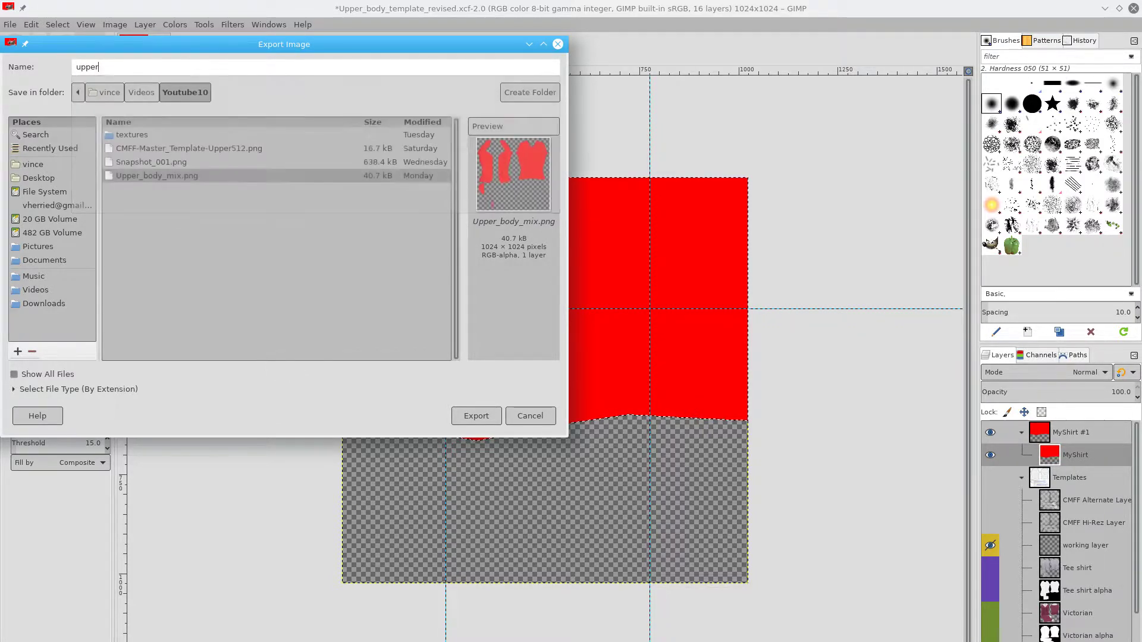
{"action": "type", "text": "Body"}
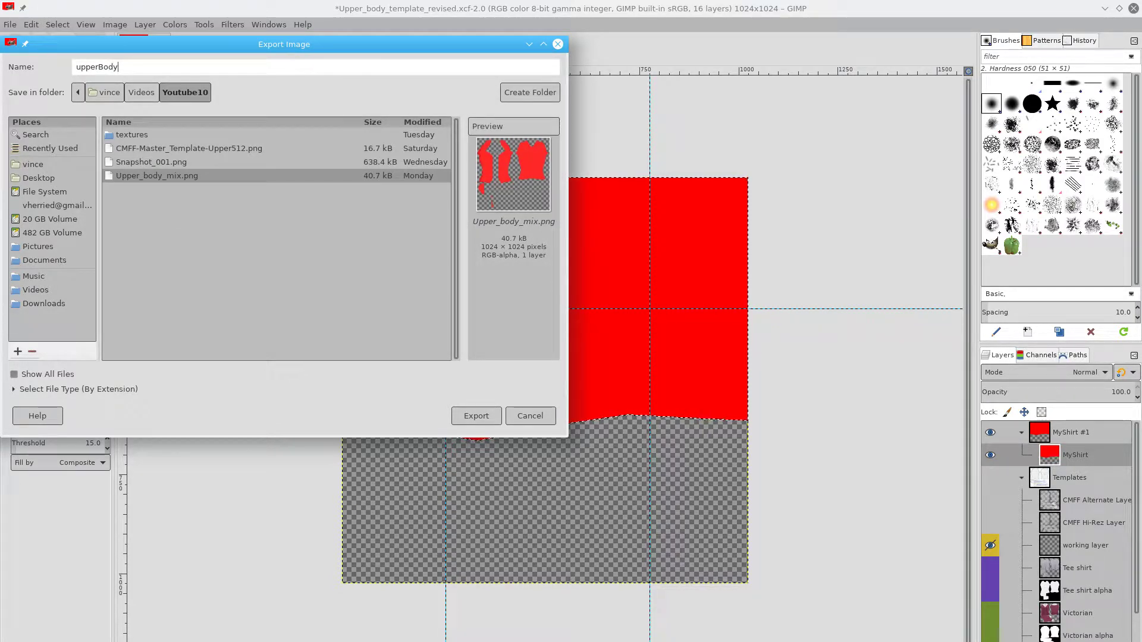
{"action": "type", "text": ".png"}
{"action": "left_click", "coordinate": [458, 412]}
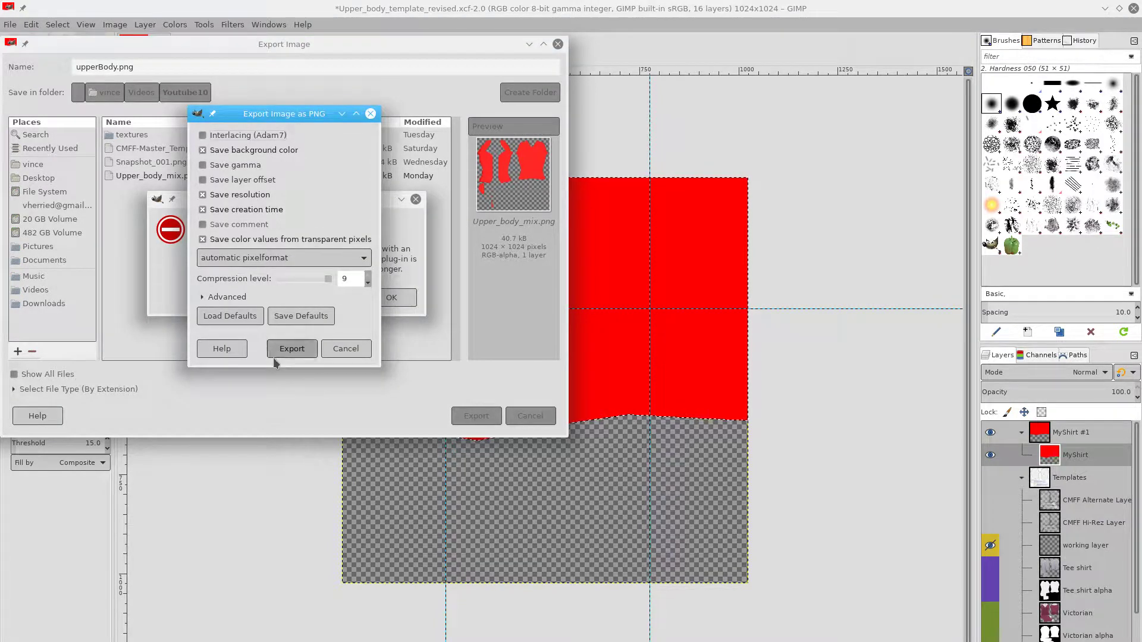
{"action": "left_click", "coordinate": [291, 351]}
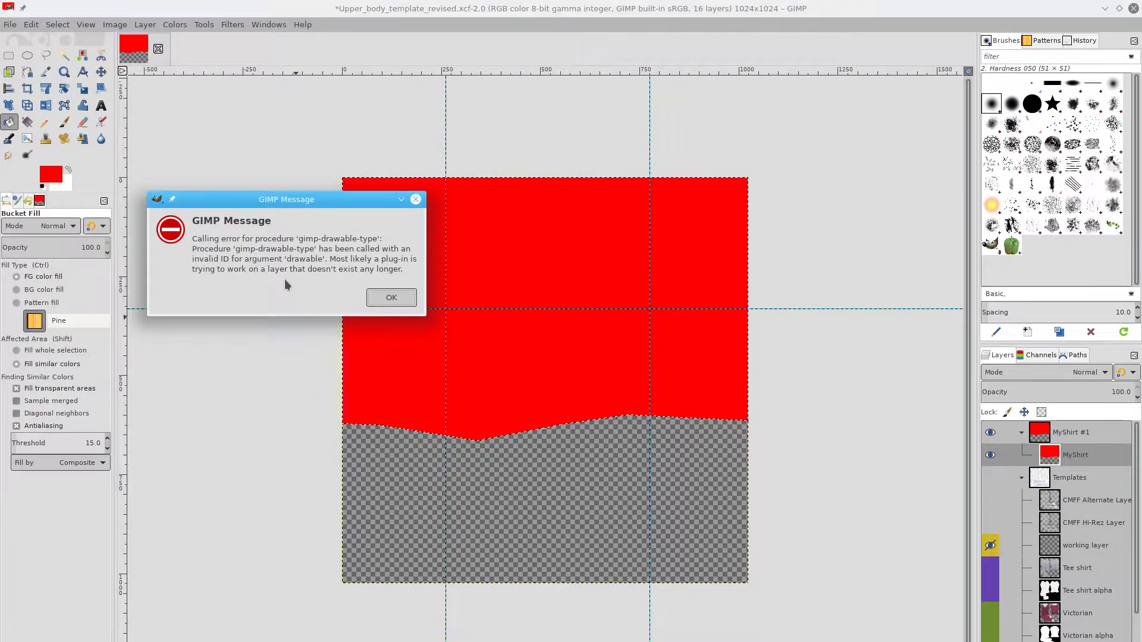
{"action": "left_click", "coordinate": [397, 299]}
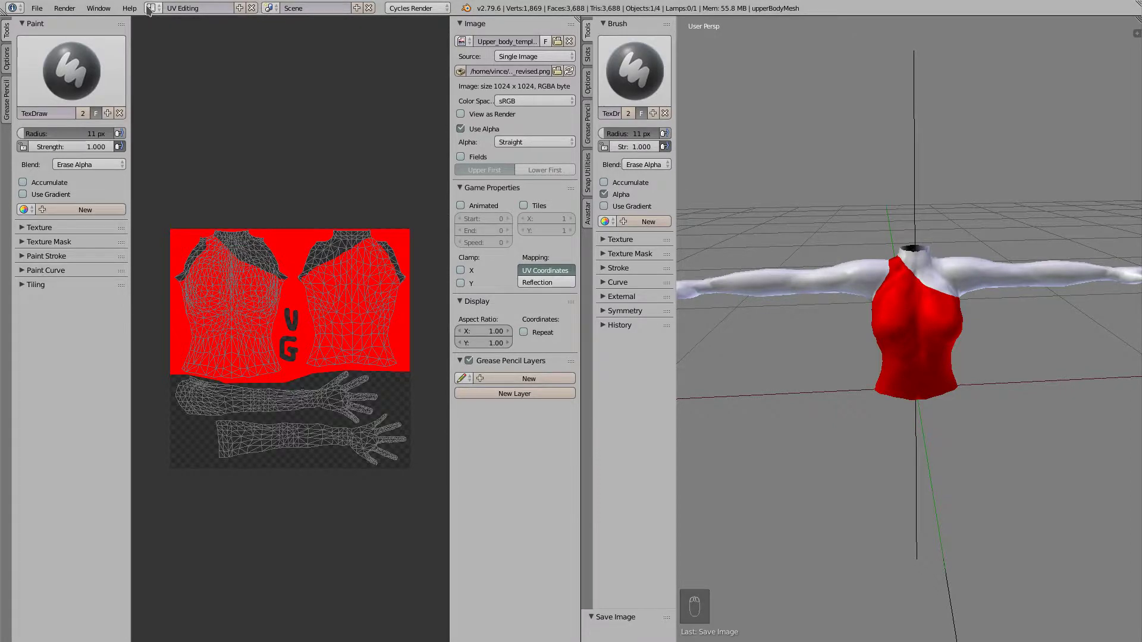
Switch to Blender, choose the Default screen layout and start a new file.
{"action": "left_click", "coordinate": [150, 7]}
{"action": "left_click", "coordinate": [162, 61]}
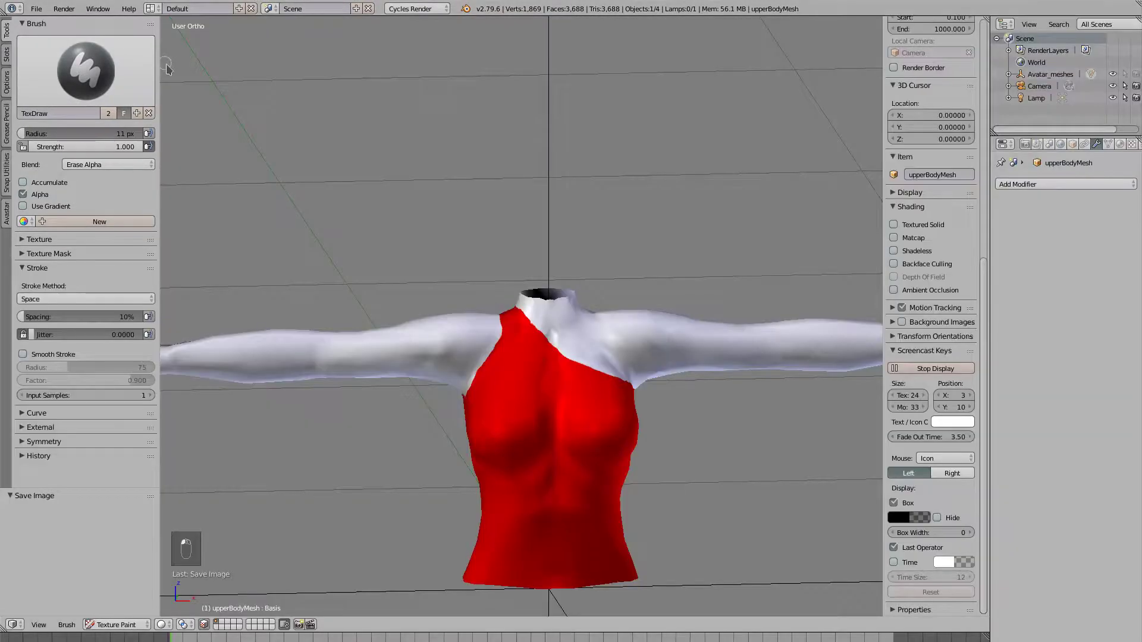
{"action": "key", "text": "ctrl+n"}
{"action": "left_click", "coordinate": [460, 335]}
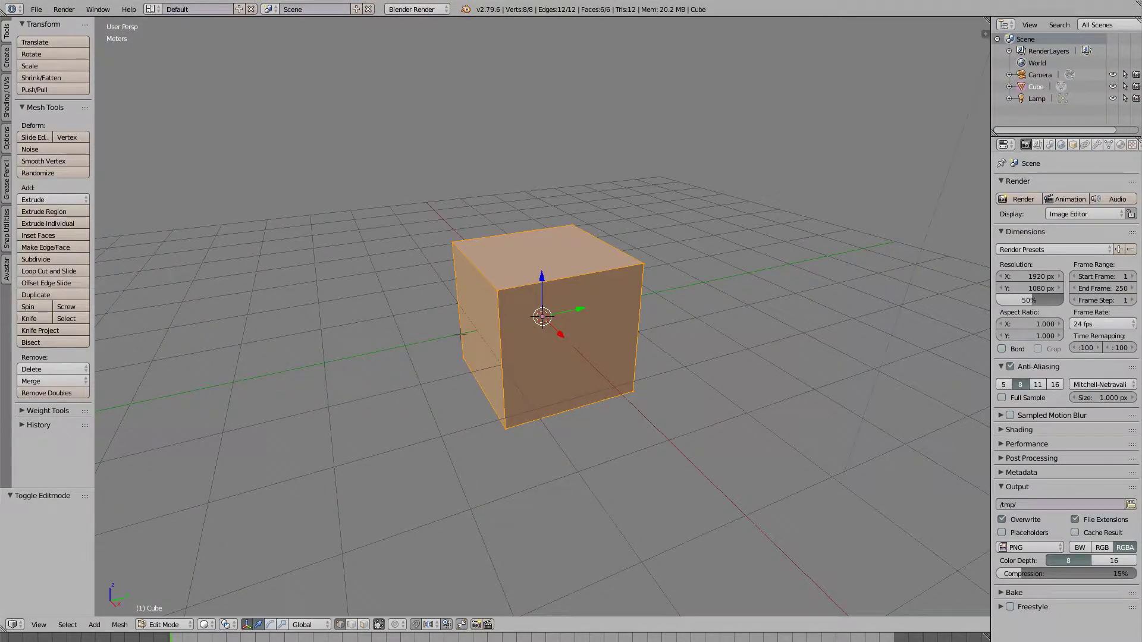
Start the Screencast Keys display and delete all vertices of the default cube.
{"action": "key", "text": "n"}
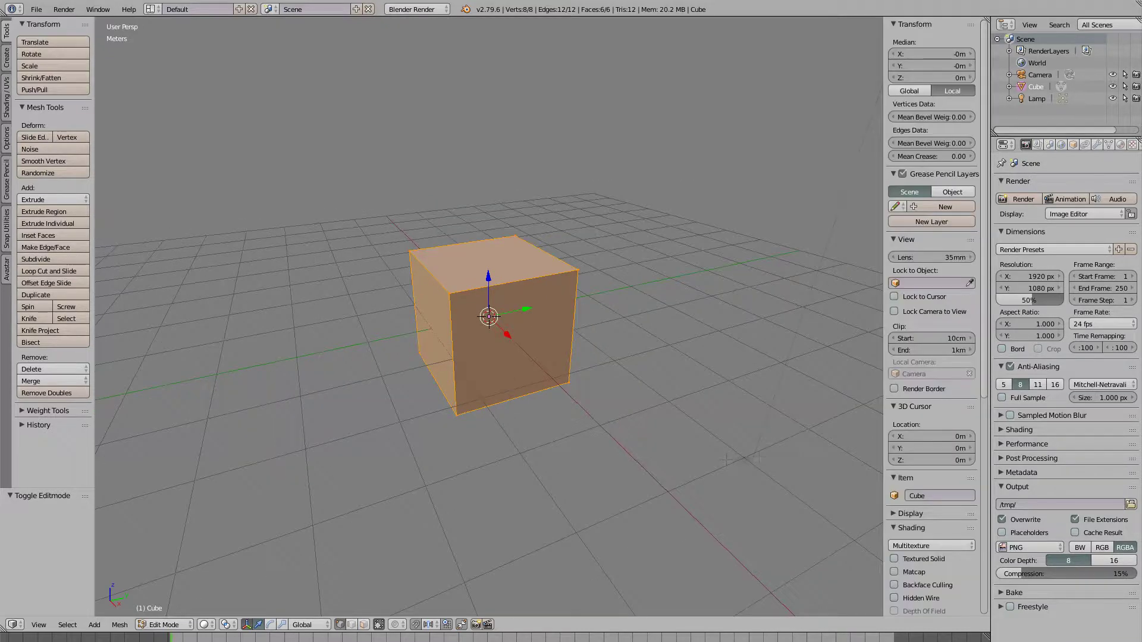
{"action": "scroll", "coordinate": [919, 483], "scroll_direction": "down", "scroll_amount": 12}
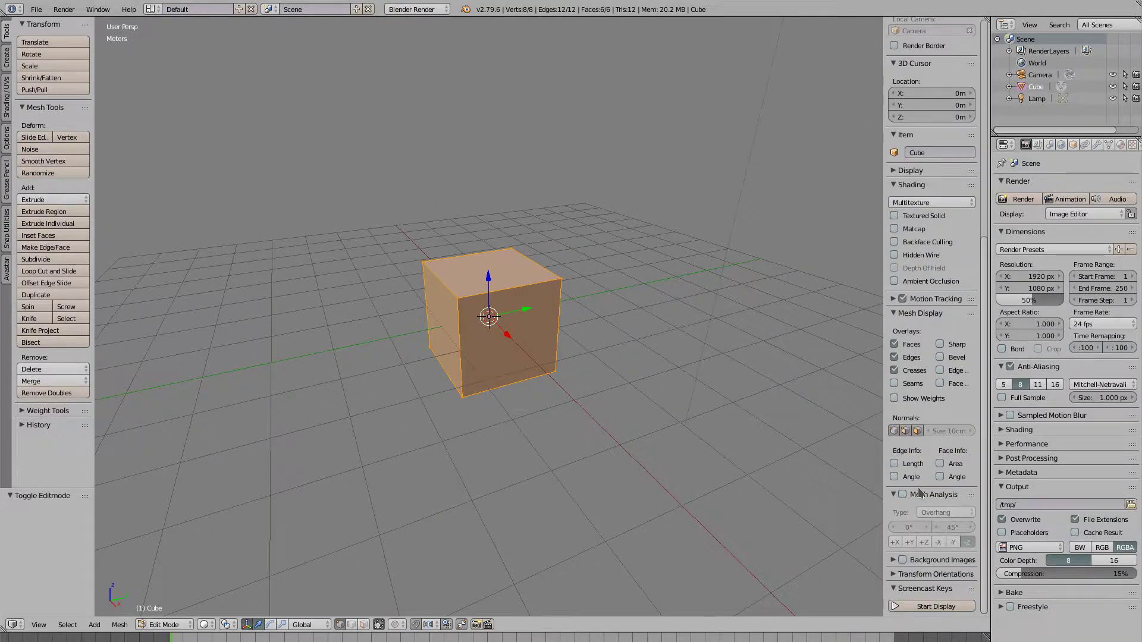
{"action": "left_click", "coordinate": [935, 607]}
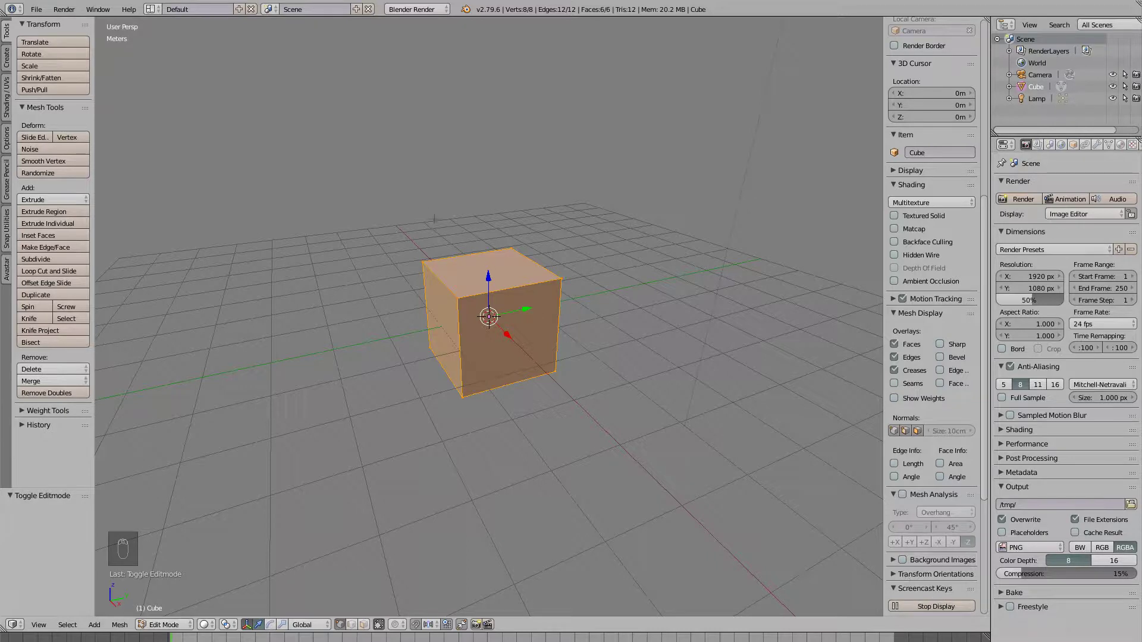
{"action": "key", "text": "x"}
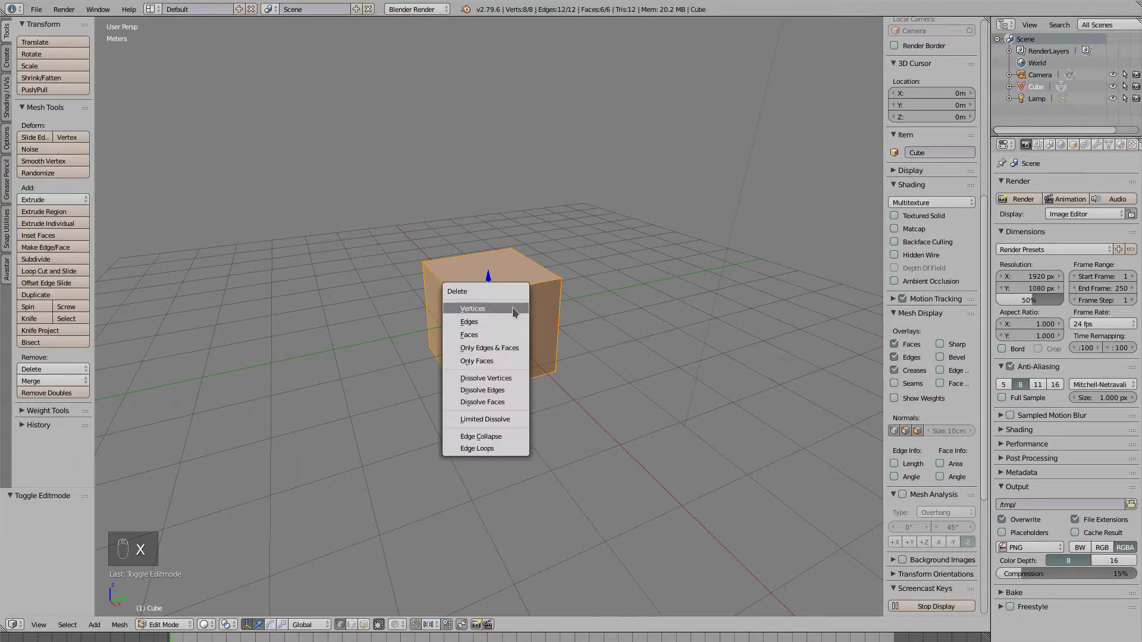
{"action": "left_click", "coordinate": [512, 307]}
Open the textured avatar template.
{"action": "left_click", "coordinate": [36, 9]}
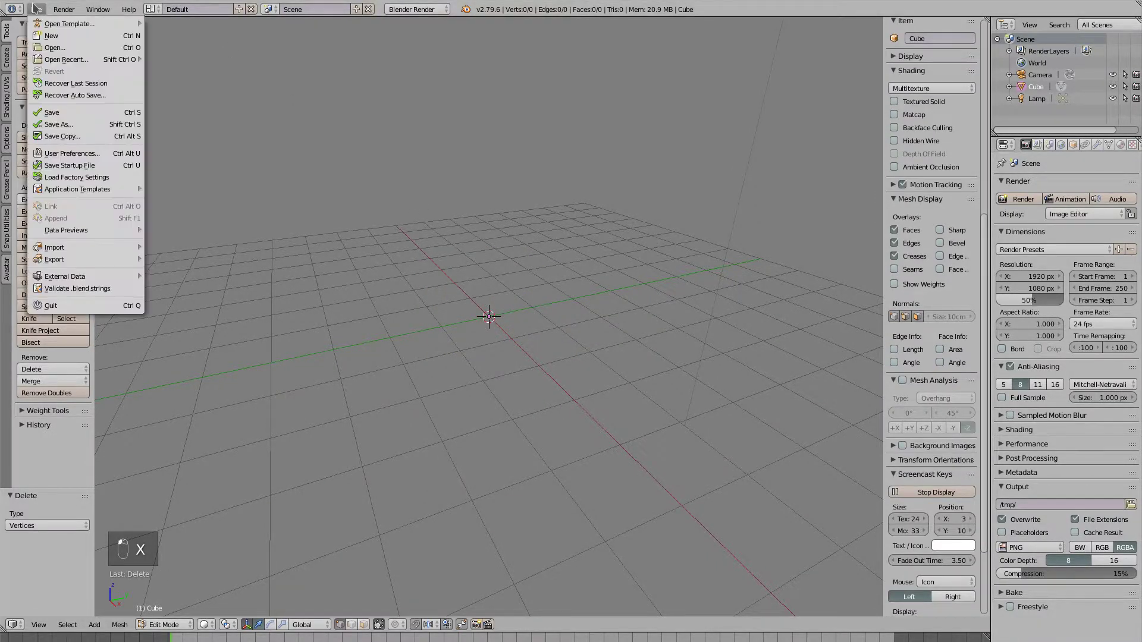
{"action": "mouse_move", "coordinate": [48, 23]}
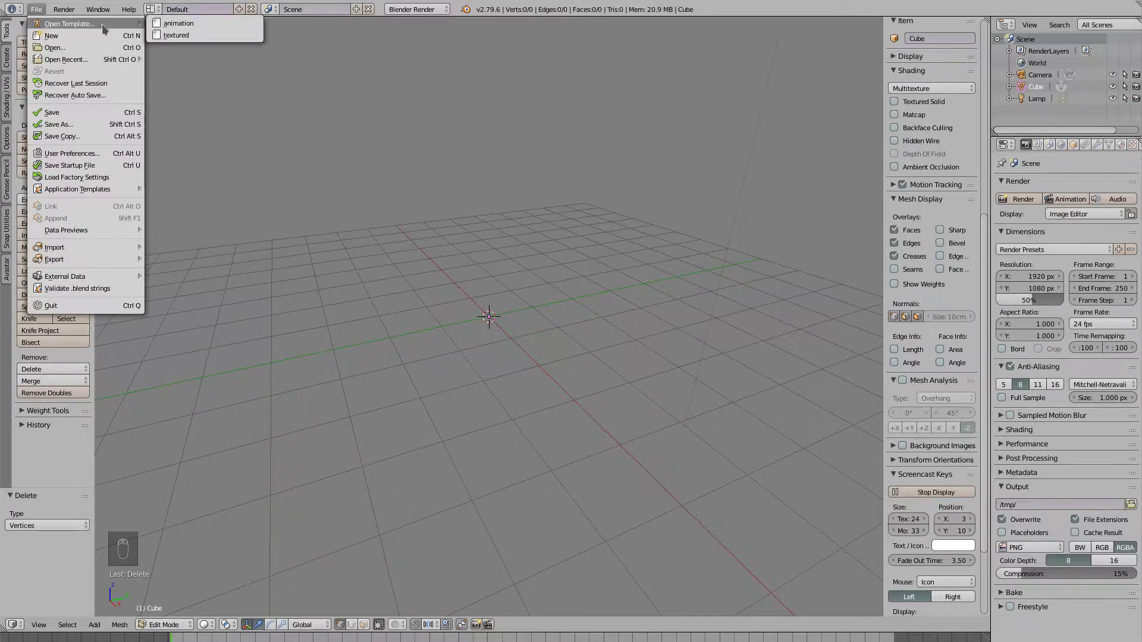
{"action": "left_click", "coordinate": [196, 37]}
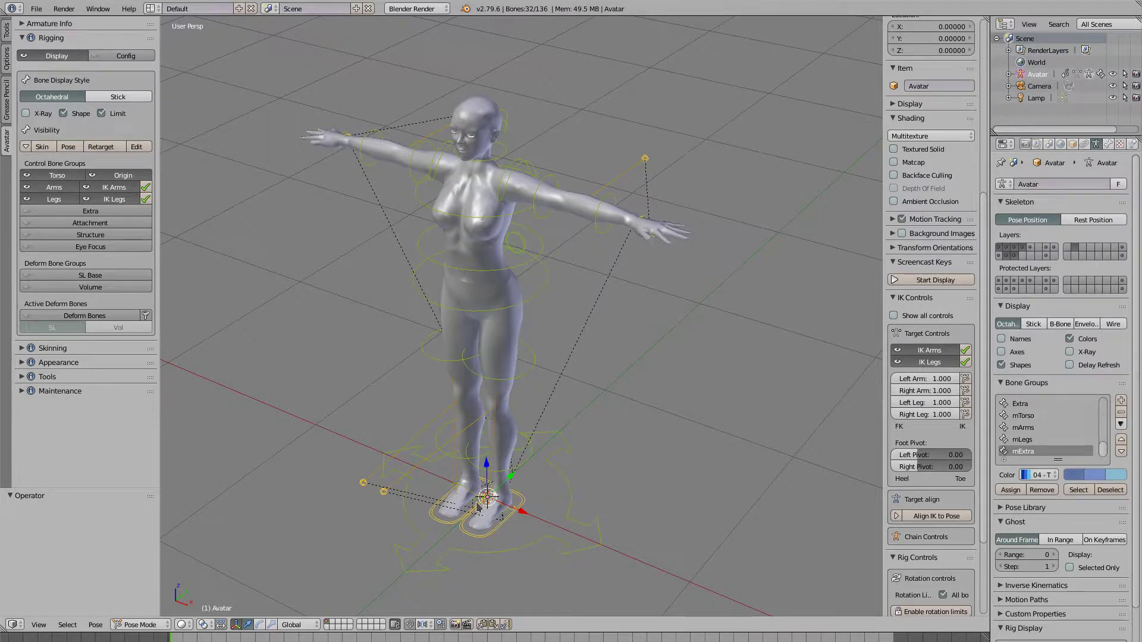
Switch the Avatar armature from Pose Mode to Object Mode and delete it.
{"action": "left_click", "coordinate": [141, 625]}
{"action": "left_click", "coordinate": [143, 611]}
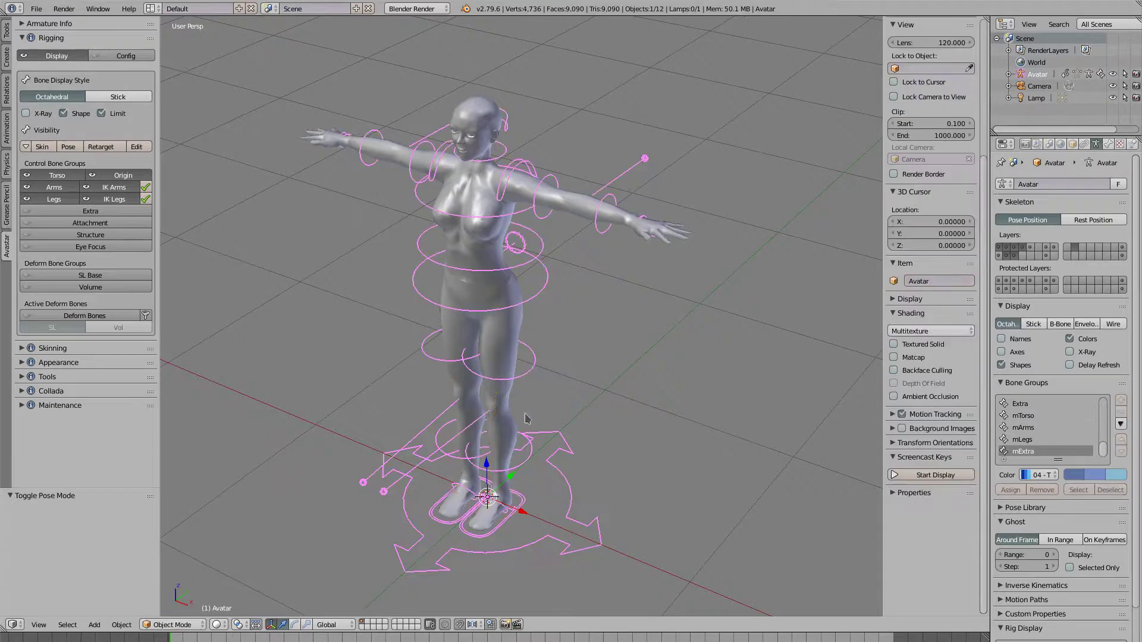
{"action": "key", "text": "x"}
{"action": "left_click", "coordinate": [562, 338]}
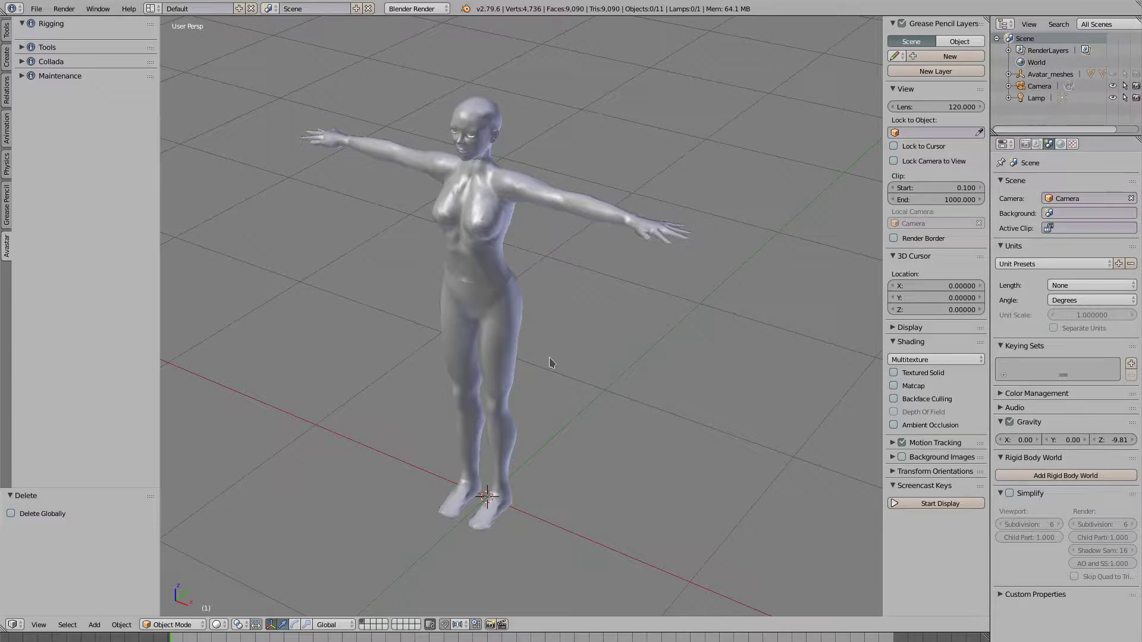
Reveal the hidden hair and skirt meshes and delete them.
{"action": "key", "text": "alt+h"}
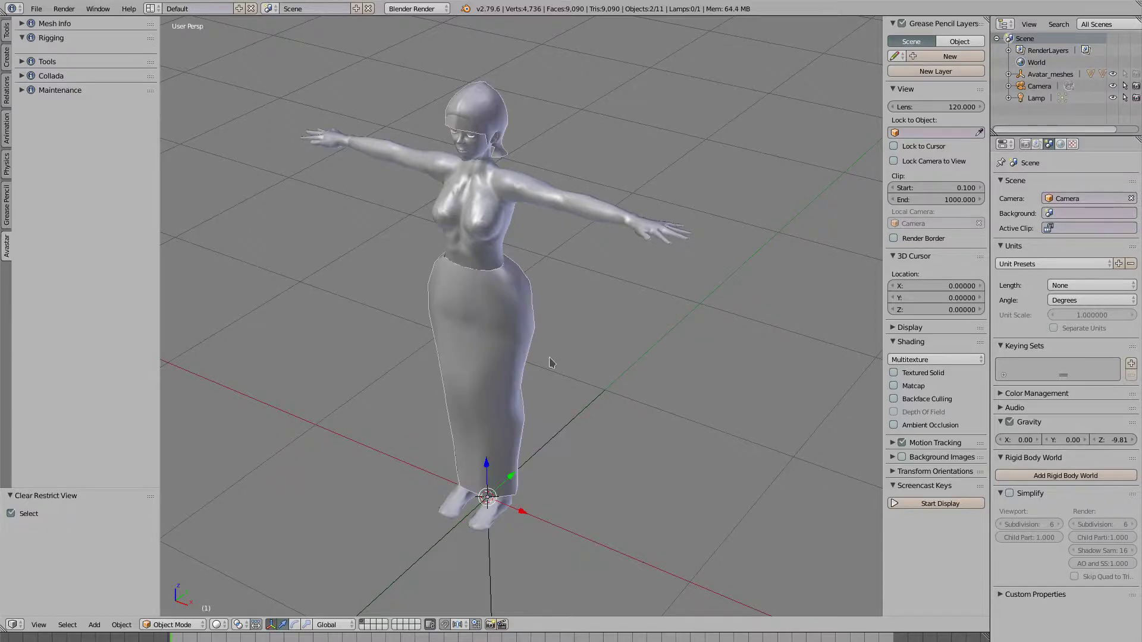
{"action": "key", "text": "x"}
{"action": "left_click", "coordinate": [497, 326]}
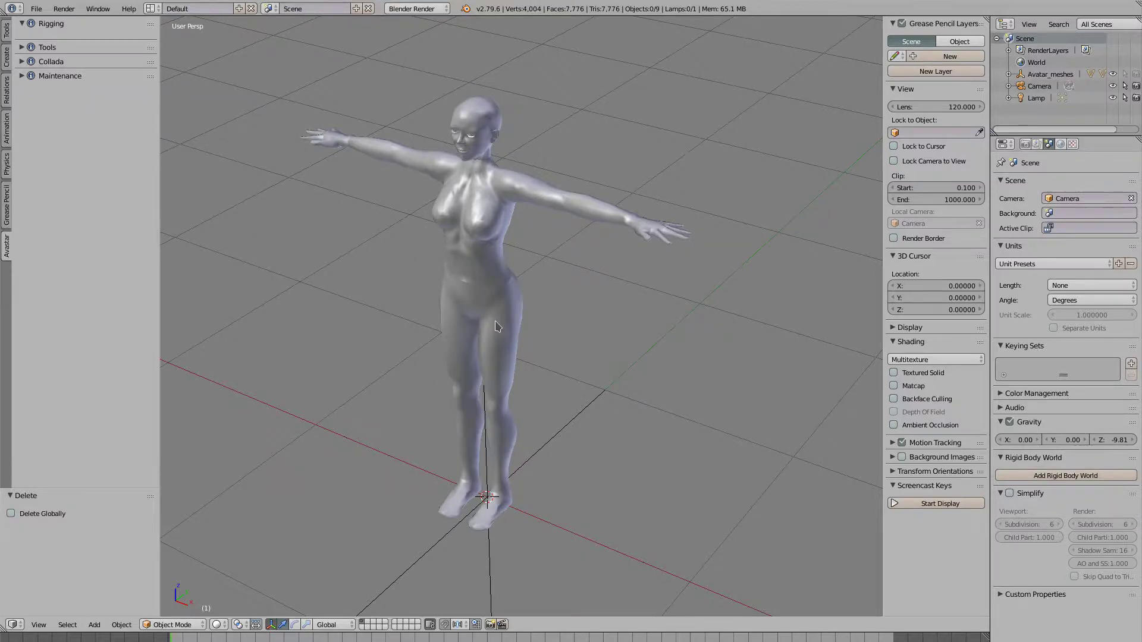
Delete the avatar's lower body mesh.
{"action": "middle_click_drag", "start_coordinate": [497, 327], "coordinate": [467, 330]}
{"action": "right_click", "coordinate": [466, 330]}
{"action": "key", "text": "x"}
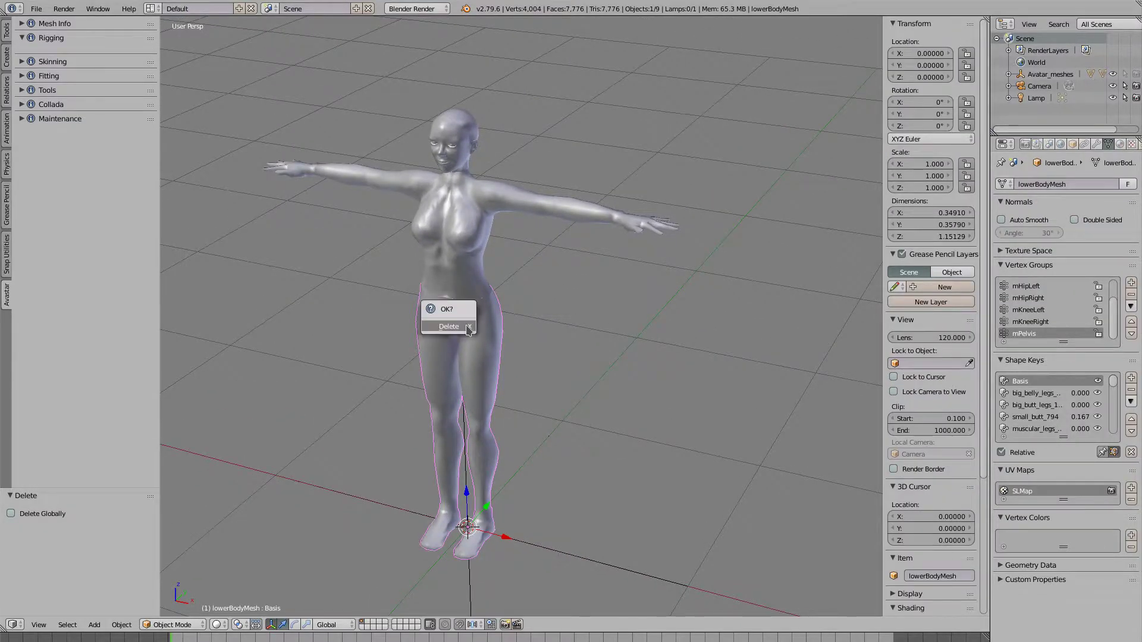
{"action": "left_click", "coordinate": [466, 331]}
{"action": "middle_click_drag", "start_coordinate": [467, 330], "coordinate": [546, 390], "text": "shift"}
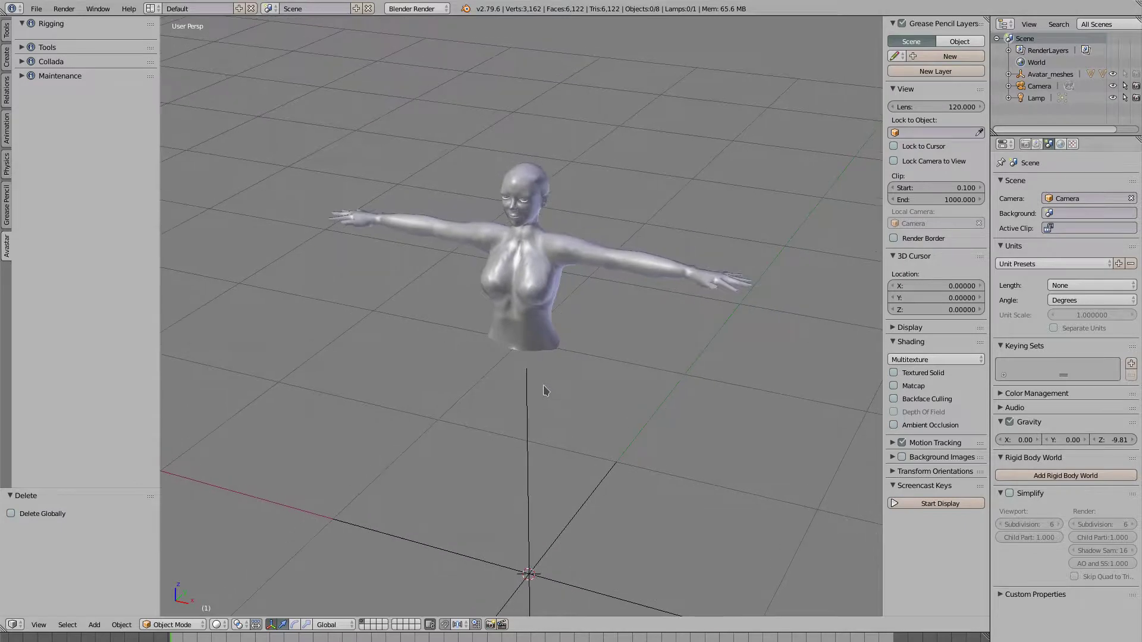
Box-select all head objects above the neck in front view and delete them.
{"action": "key", "text": "KP_1"}
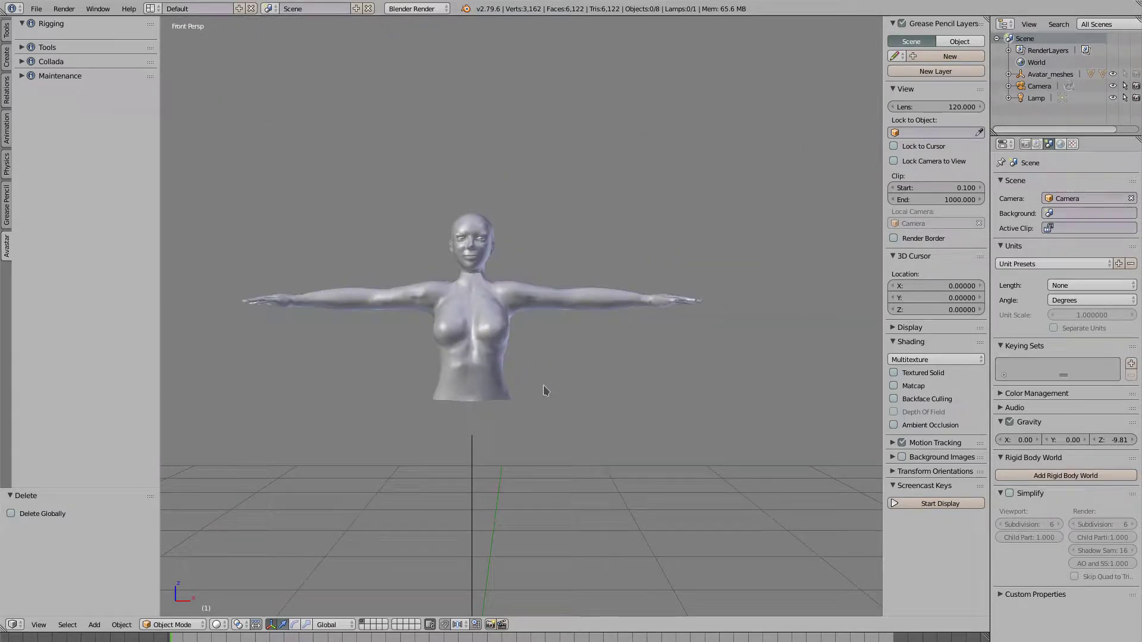
{"action": "key", "text": "b"}
{"action": "left_click_drag", "start_coordinate": [337, 159], "coordinate": [534, 267]}
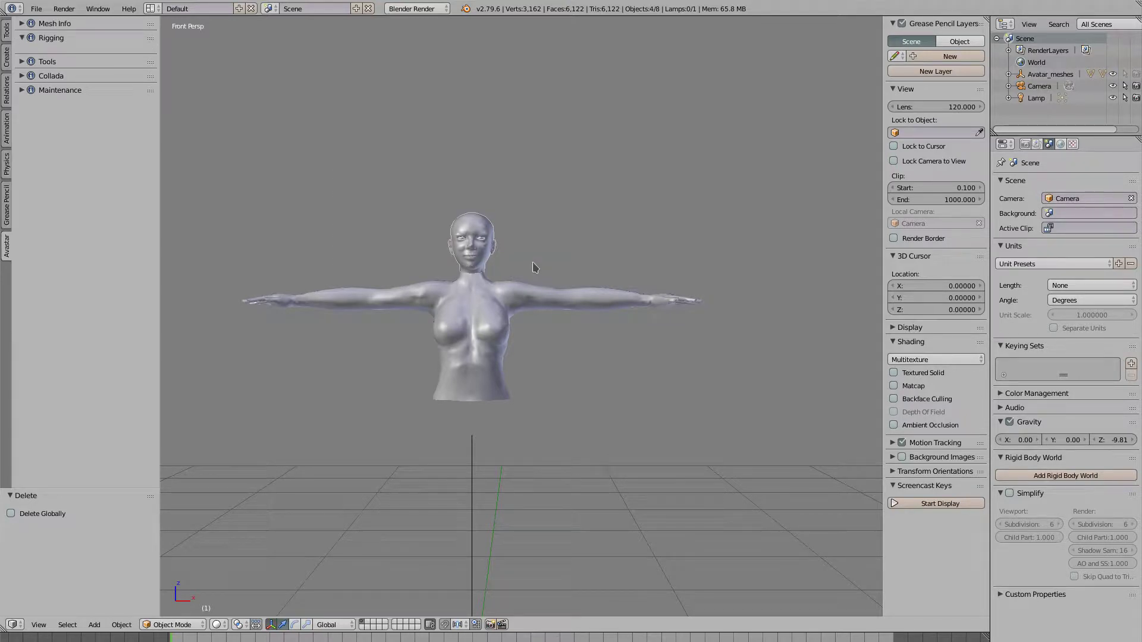
{"action": "key", "text": "Delete"}
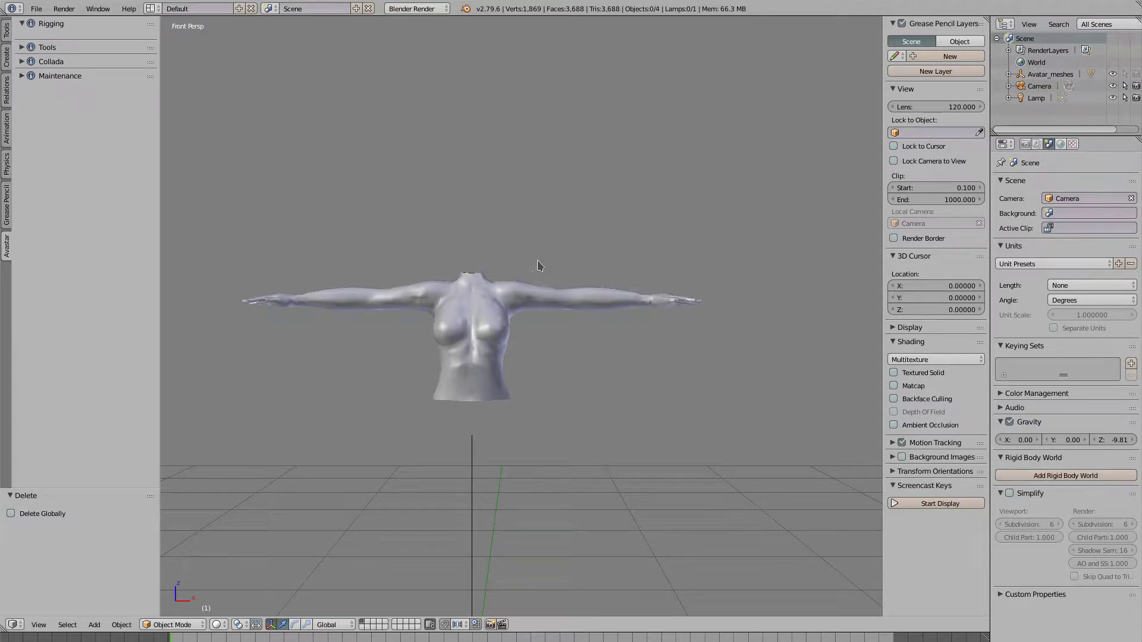
Remove the Armature modifier from the upper body mesh.
{"action": "right_click", "coordinate": [502, 324]}
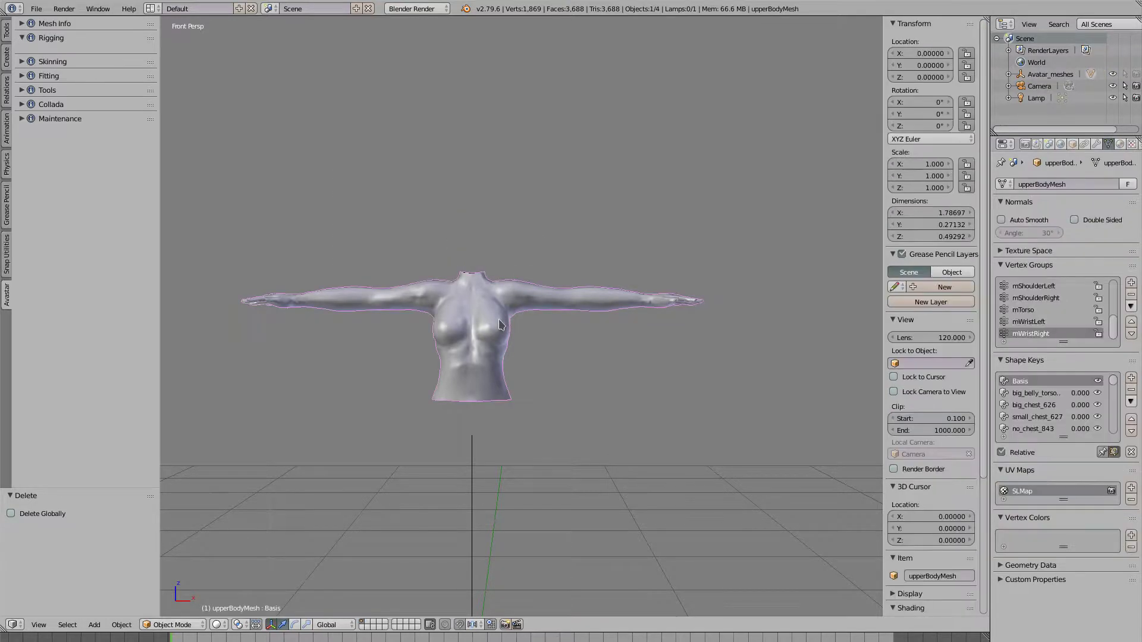
{"action": "left_click", "coordinate": [1097, 144]}
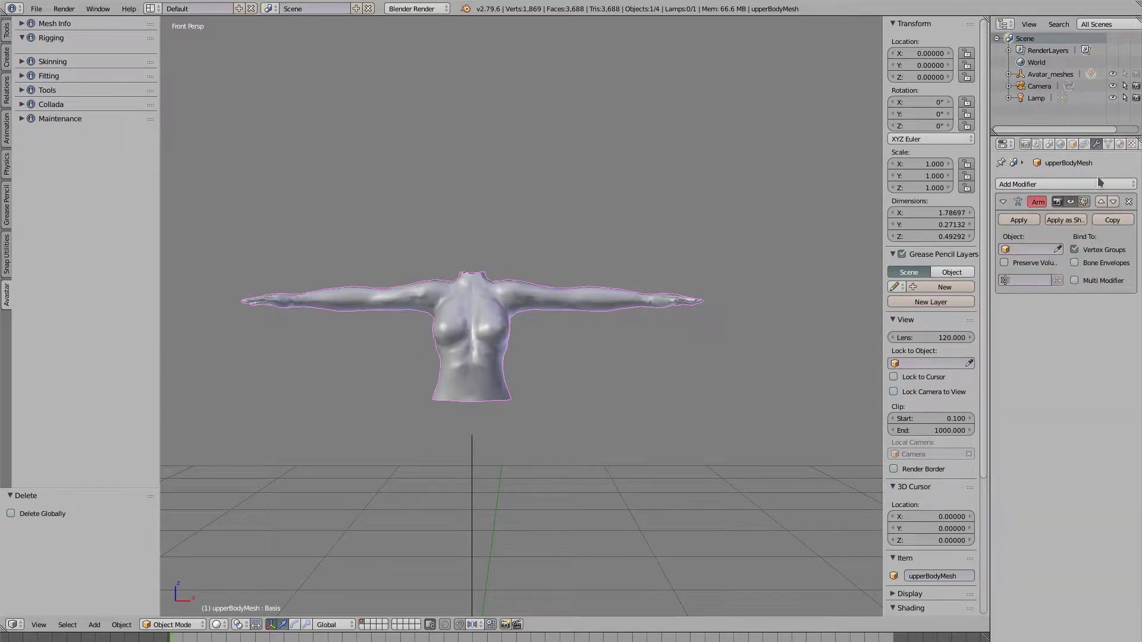
{"action": "left_click", "coordinate": [1133, 206]}
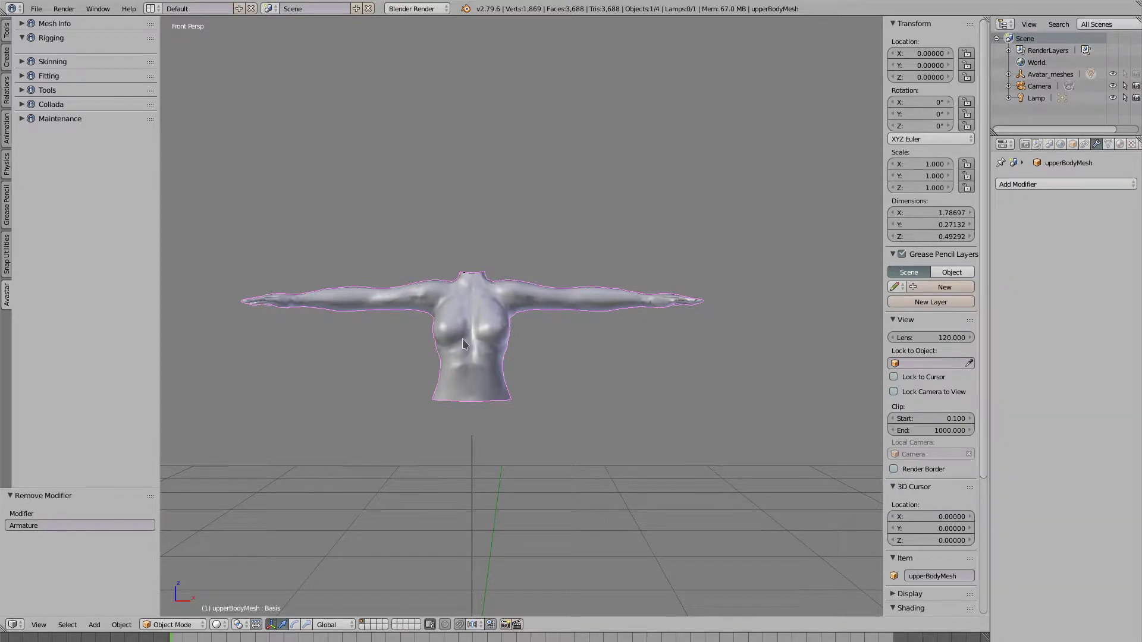
Set the render engine to Cycles Render.
{"action": "scroll", "coordinate": [469, 343], "scroll_direction": "up", "scroll_amount": 2}
{"action": "scroll", "coordinate": [449, 323], "scroll_direction": "down", "scroll_amount": 2}
{"action": "left_click", "coordinate": [410, 11]}
{"action": "left_click", "coordinate": [419, 51]}
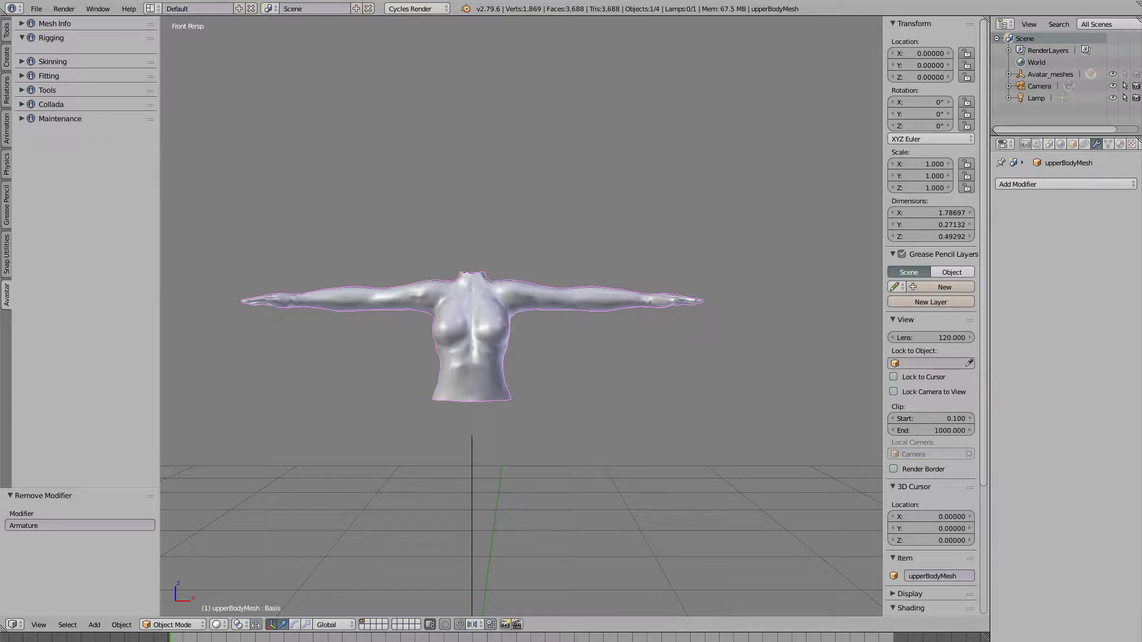
Switch to the UV Editing screen layout and put the upper body mesh into Edit Mode.
{"action": "left_click", "coordinate": [153, 9]}
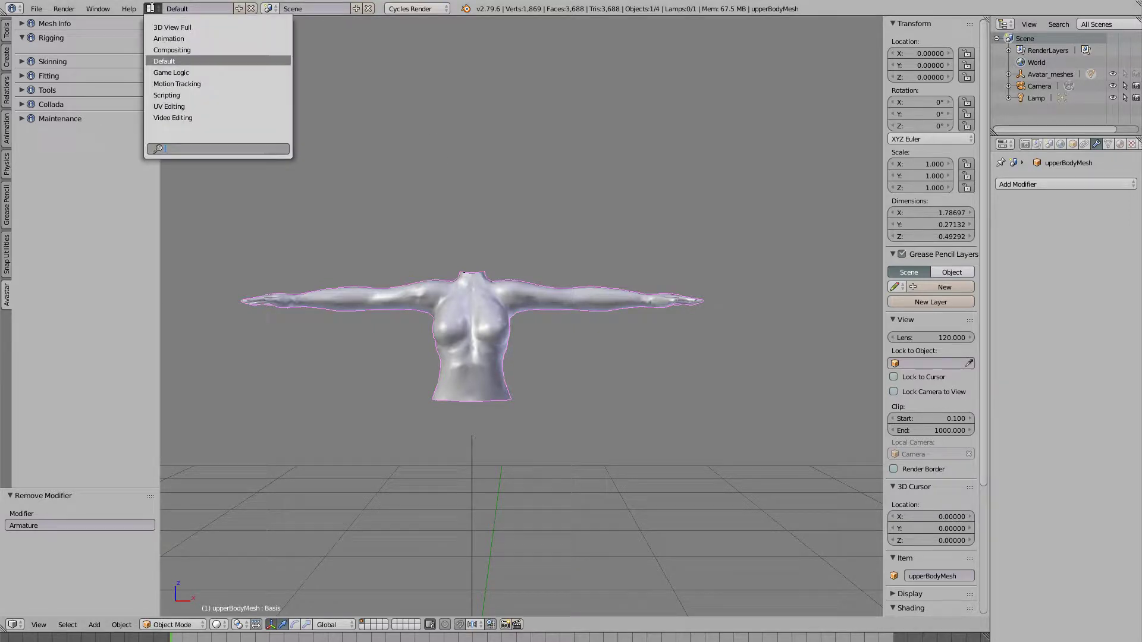
{"action": "left_click", "coordinate": [172, 107]}
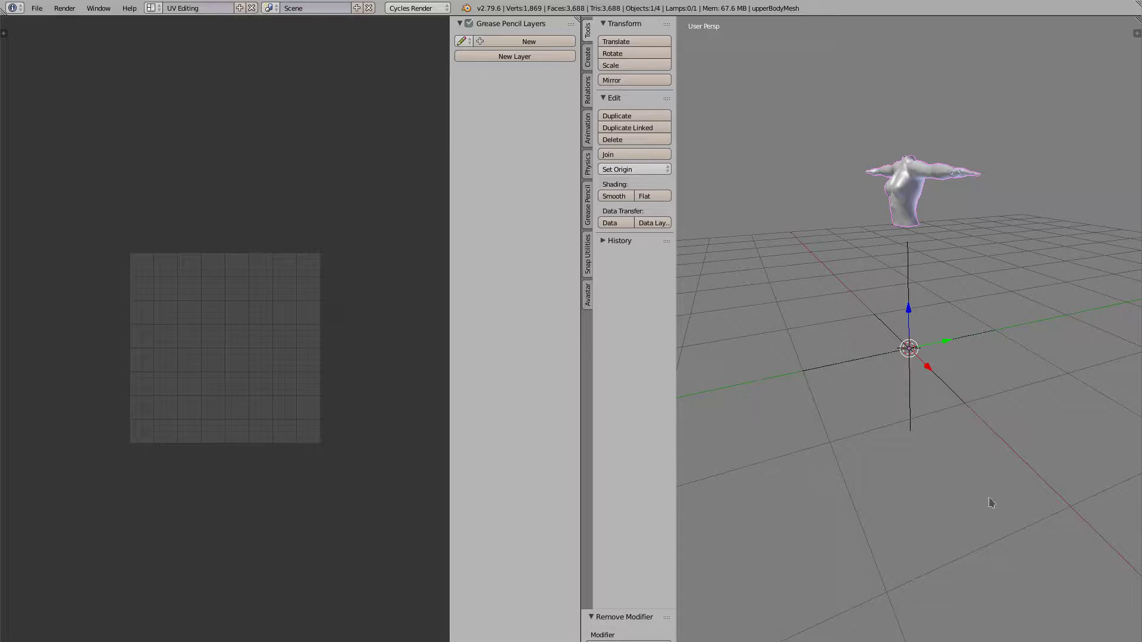
{"action": "key", "text": "Tab"}
{"action": "scroll", "coordinate": [877, 229], "scroll_direction": "up", "scroll_amount": 2}
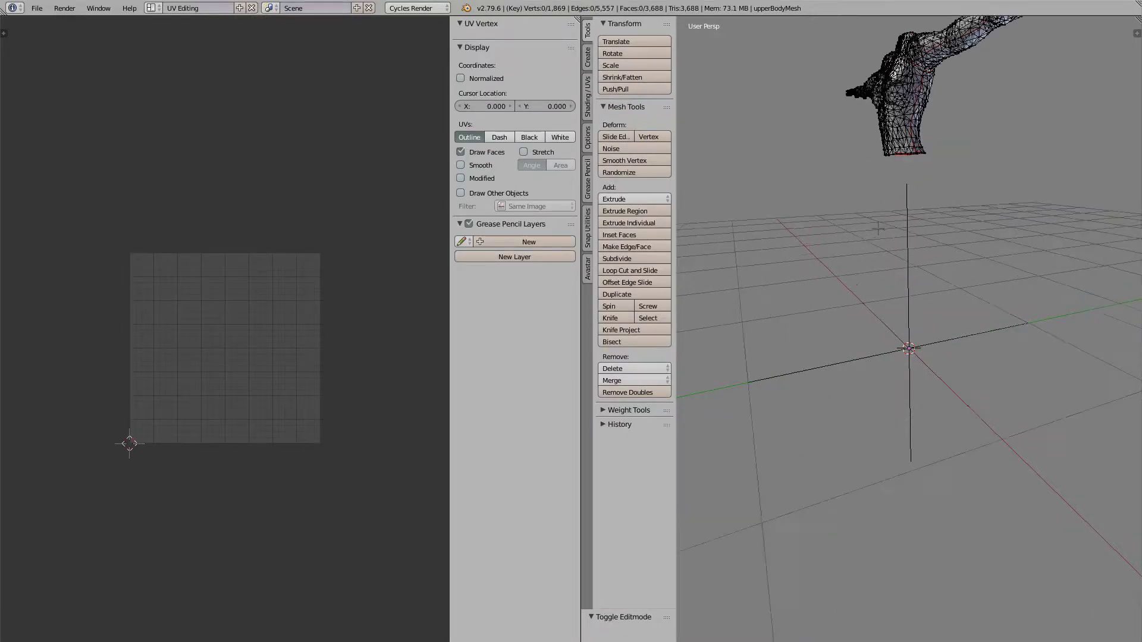
Switch to the Default screen layout, select all upper body vertices and move them about 1.205 units down along Z, near the origin.
{"action": "scroll", "coordinate": [877, 231], "scroll_direction": "down", "scroll_amount": 2}
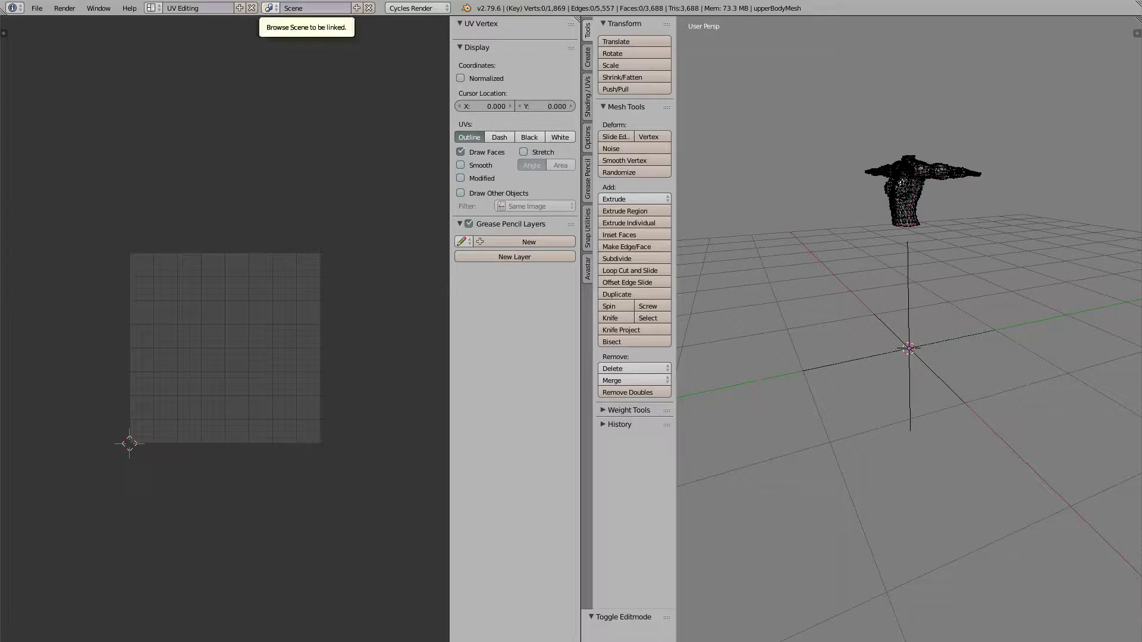
{"action": "left_click", "coordinate": [152, 8]}
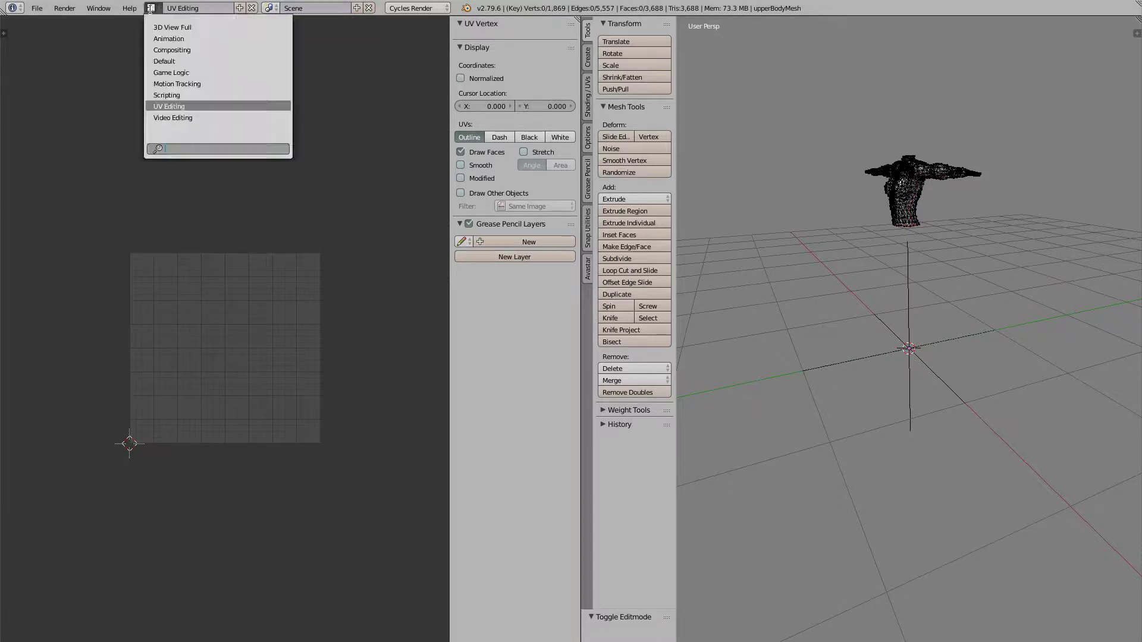
{"action": "left_click", "coordinate": [161, 60]}
{"action": "key", "text": "a"}
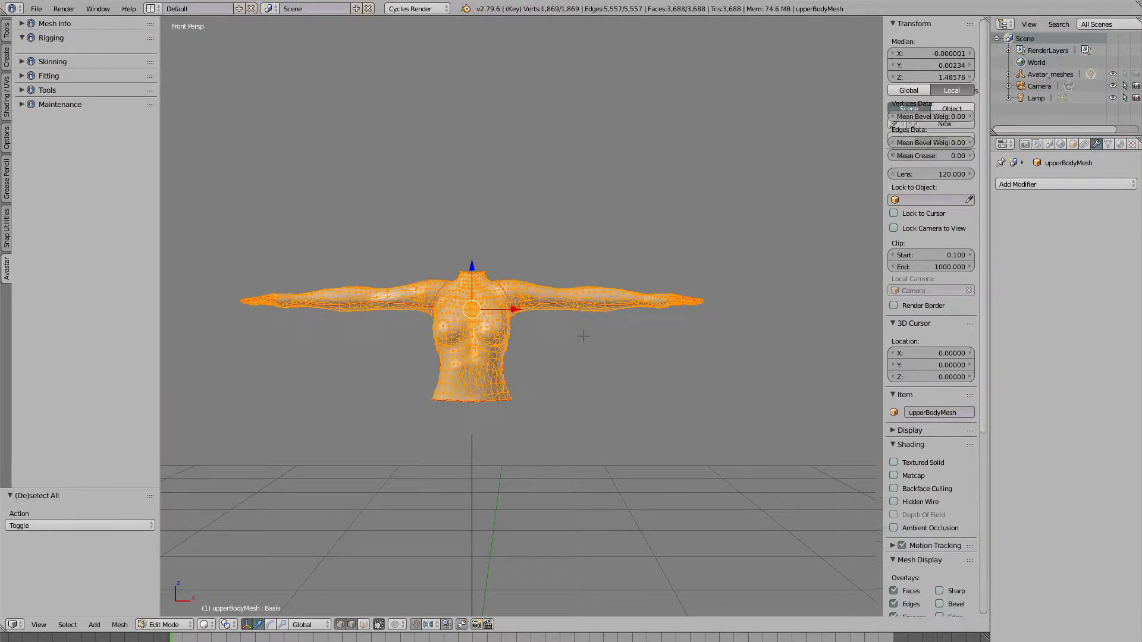
{"action": "scroll", "coordinate": [580, 334], "scroll_direction": "down", "scroll_amount": 2}
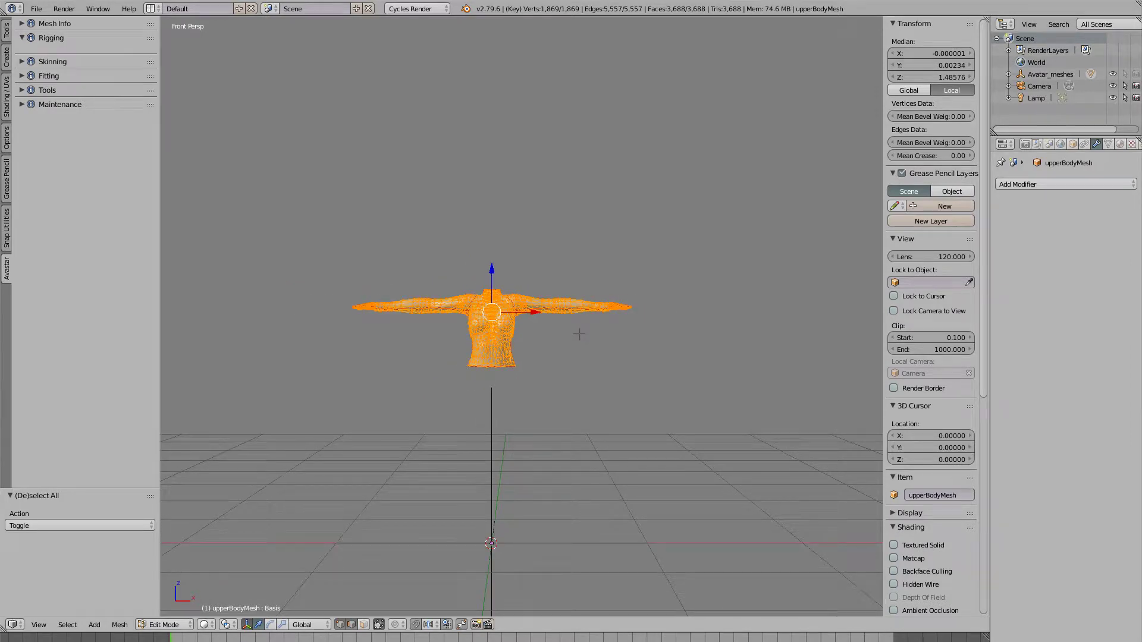
{"action": "key", "text": "g"}
{"action": "key", "text": "z"}
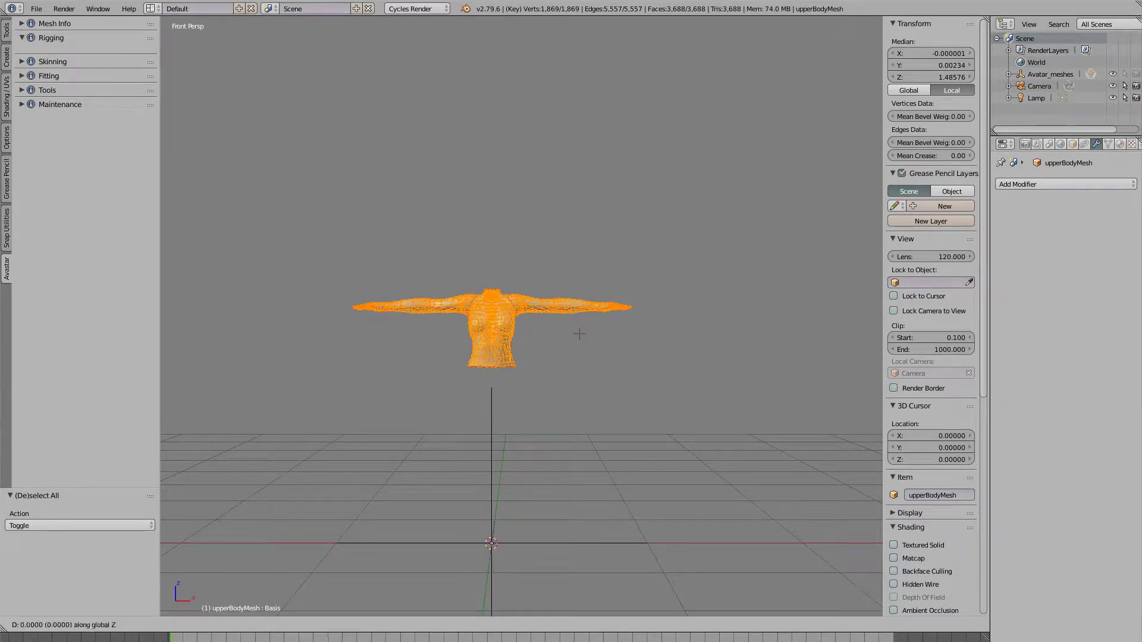
{"action": "left_click", "coordinate": [580, 521]}
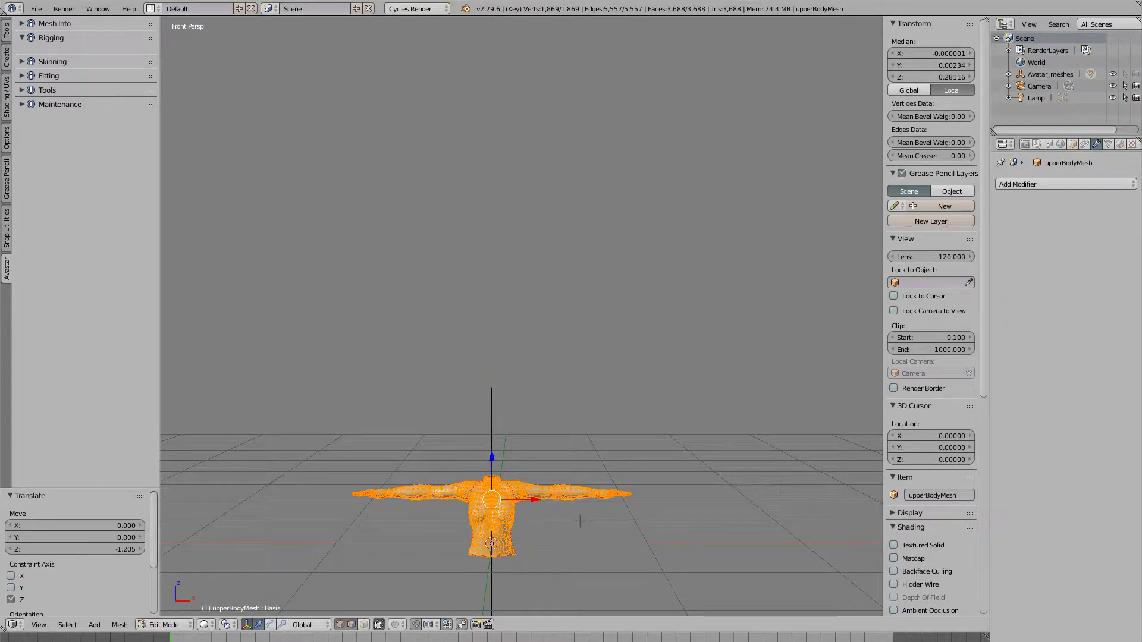
In orthographic front view, clear the upper body object's location in Object Mode and return it to Edit Mode.
{"action": "key", "text": "KP_5"}
{"action": "middle_click_drag", "start_coordinate": [582, 508], "coordinate": [610, 350], "text": "shift"}
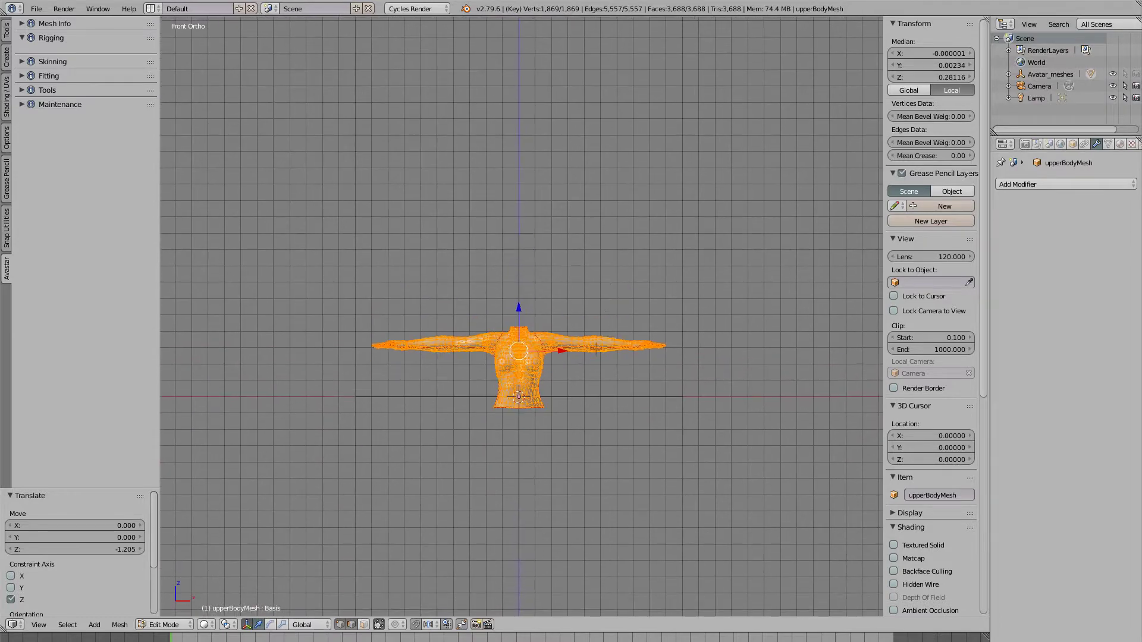
{"action": "scroll", "coordinate": [596, 345], "scroll_direction": "up", "scroll_amount": 4}
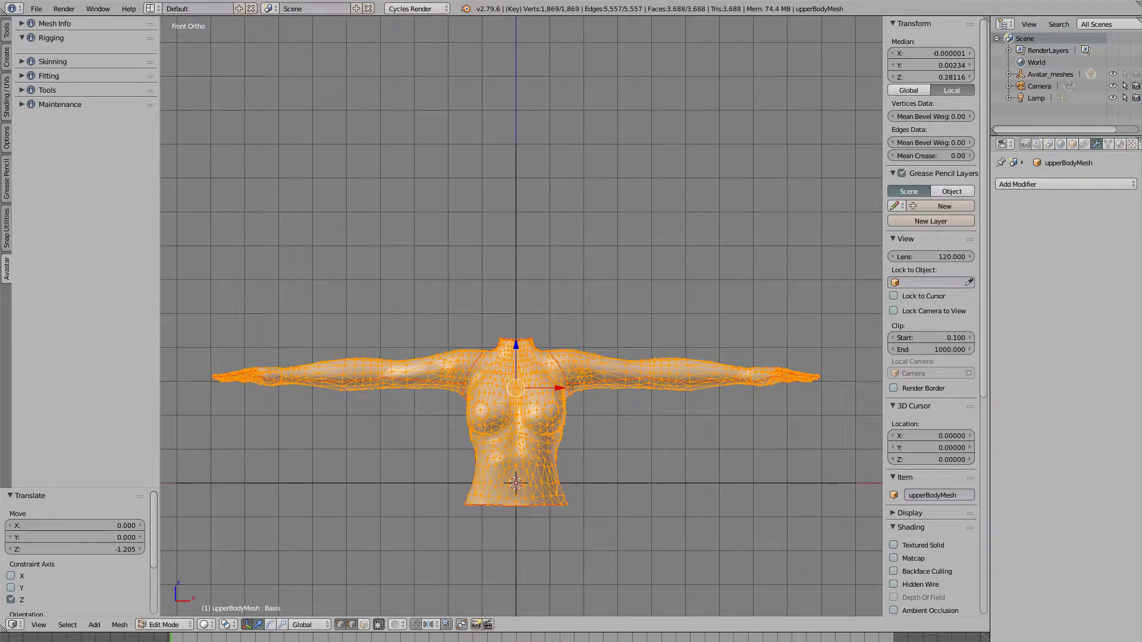
{"action": "key", "text": "Tab"}
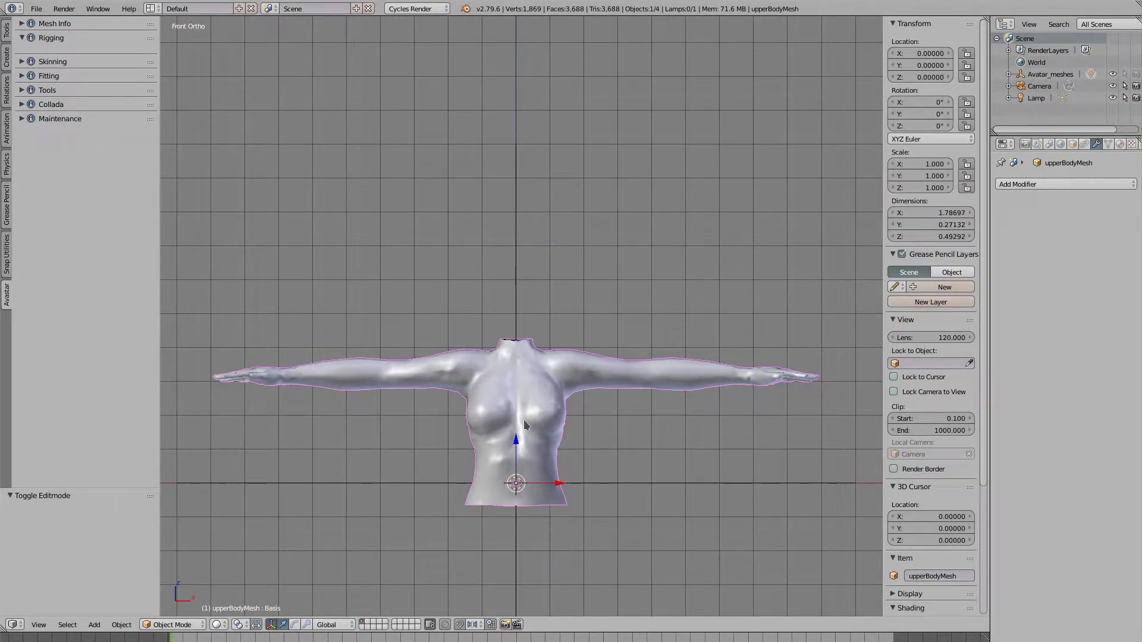
{"action": "key", "text": "alt+g"}
{"action": "key", "text": "Tab"}
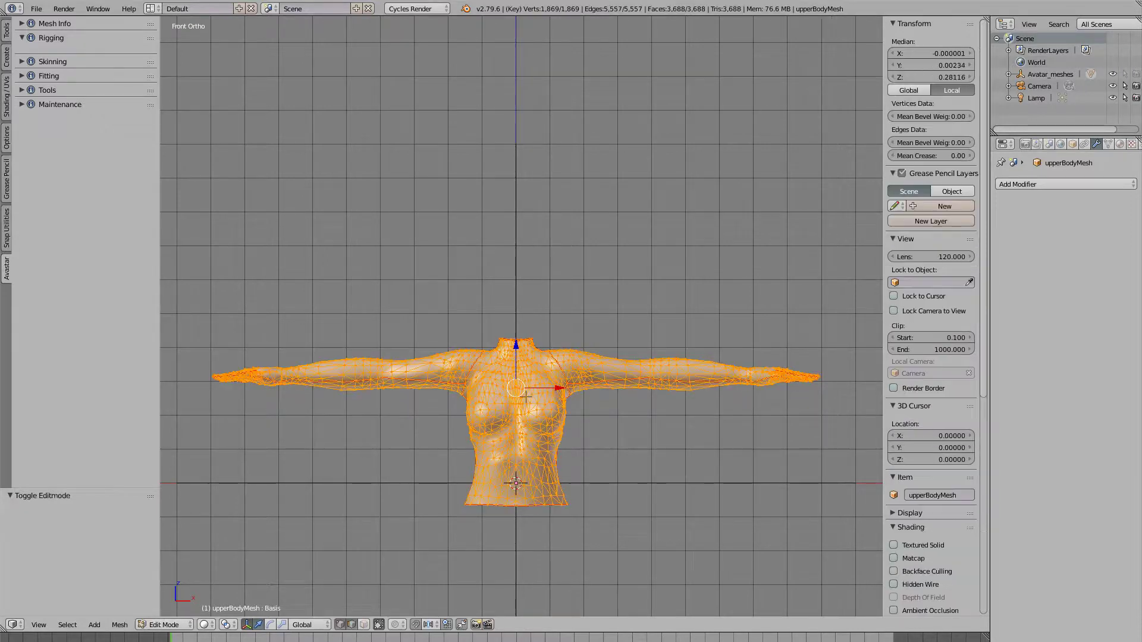
Switch to the UV Editing screen layout and examine the upper body's UV islands and the mesh from its side.
{"action": "left_click", "coordinate": [154, 8]}
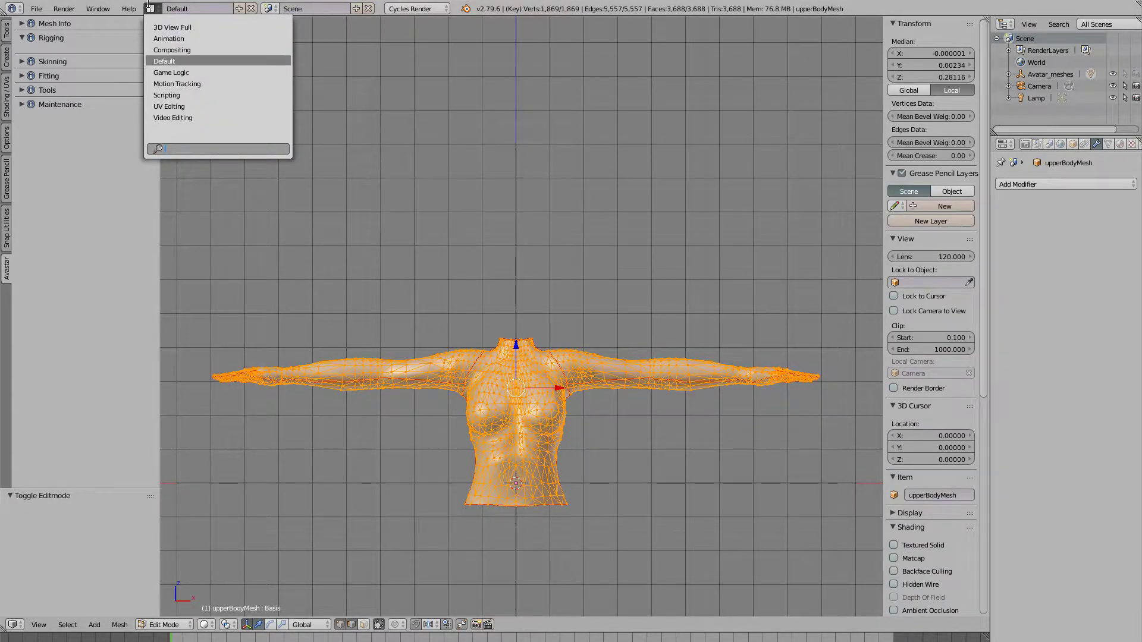
{"action": "left_click", "coordinate": [170, 105]}
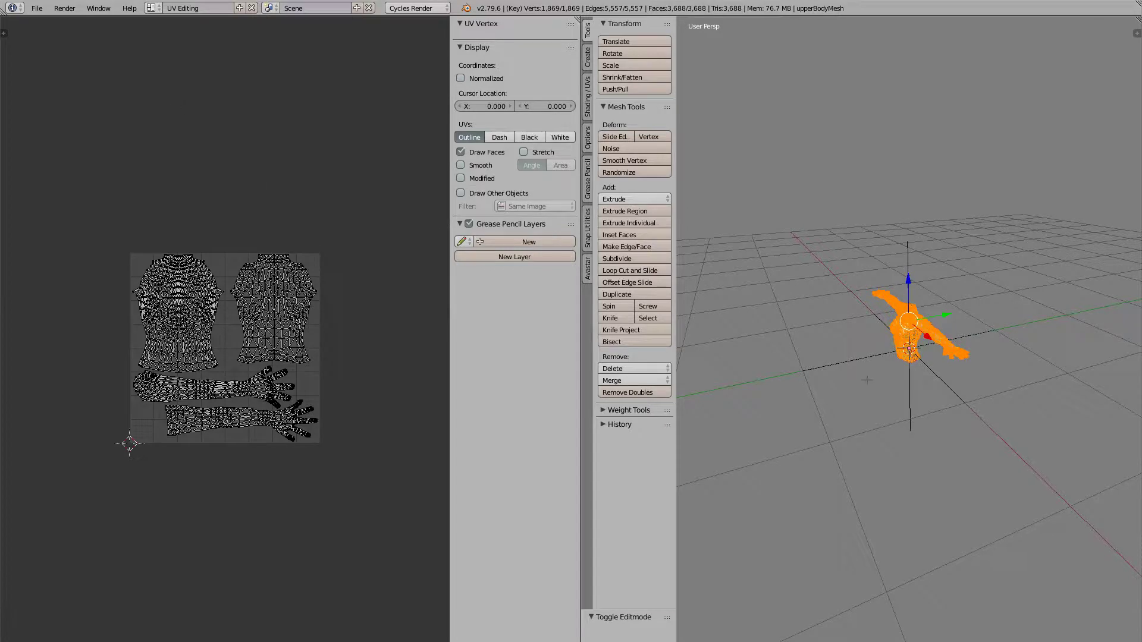
{"action": "scroll", "coordinate": [909, 348], "scroll_direction": "up", "scroll_amount": 4}
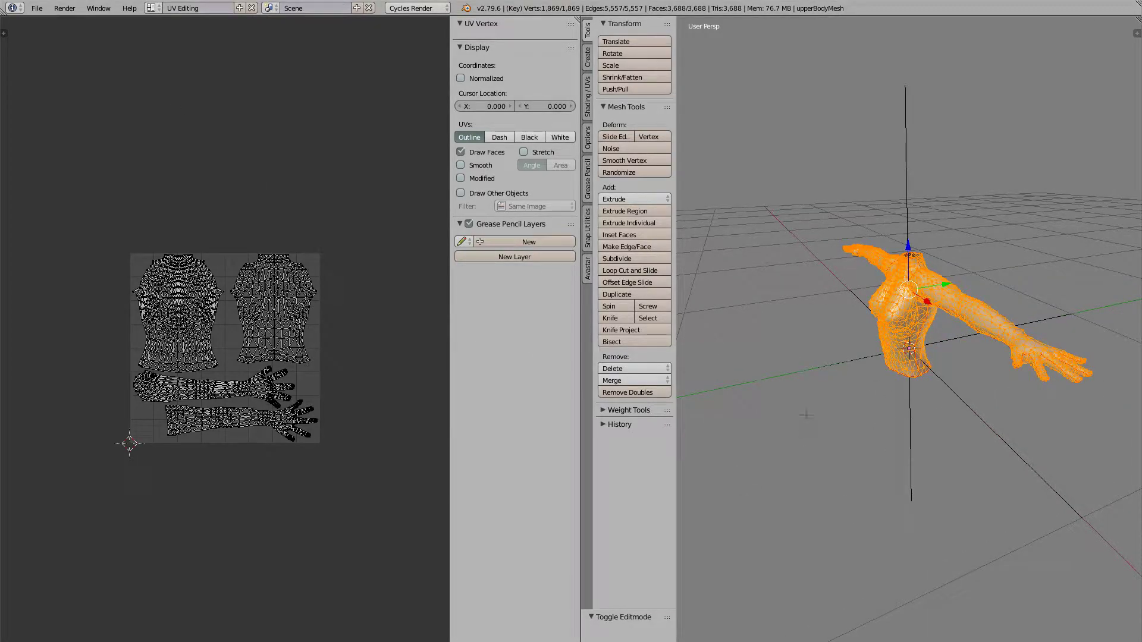
{"action": "mouse_move", "coordinate": [802, 419]}
{"action": "middle_mouse_down"}
{"action": "mouse_move", "coordinate": [753, 455]}
{"action": "mouse_move", "coordinate": [785, 410]}
{"action": "middle_mouse_up"}
{"action": "scroll", "coordinate": [752, 455], "scroll_direction": "up", "scroll_amount": 4}
{"action": "scroll", "coordinate": [785, 410], "scroll_direction": "up", "scroll_amount": 2}
{"action": "scroll", "coordinate": [938, 555], "scroll_direction": "down", "scroll_amount": 3}
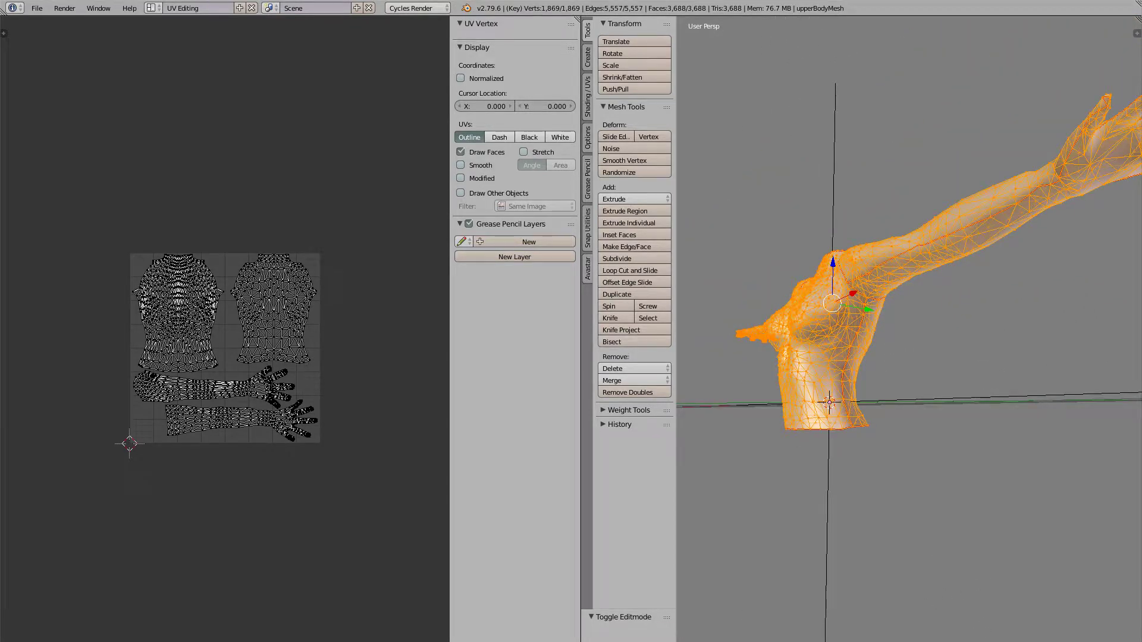
{"action": "scroll", "coordinate": [973, 524], "scroll_direction": "up", "scroll_amount": 3}
{"action": "mouse_move", "coordinate": [918, 523]}
{"action": "middle_mouse_down"}
{"action": "mouse_move", "coordinate": [972, 524]}
{"action": "mouse_move", "coordinate": [934, 521]}
{"action": "middle_mouse_up"}
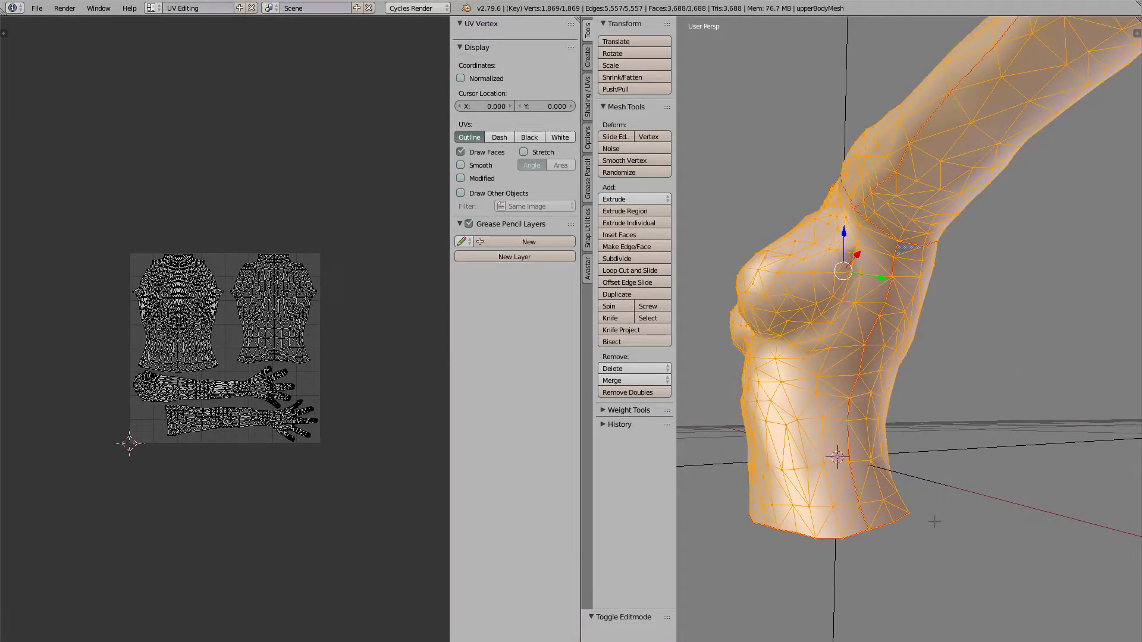
Deselect all vertices to examine the seam lines on the torso and arms from the front, and reselect the whole mesh.
{"action": "key", "text": "a"}
{"action": "middle_click_drag", "start_coordinate": [969, 488], "coordinate": [1049, 537]}
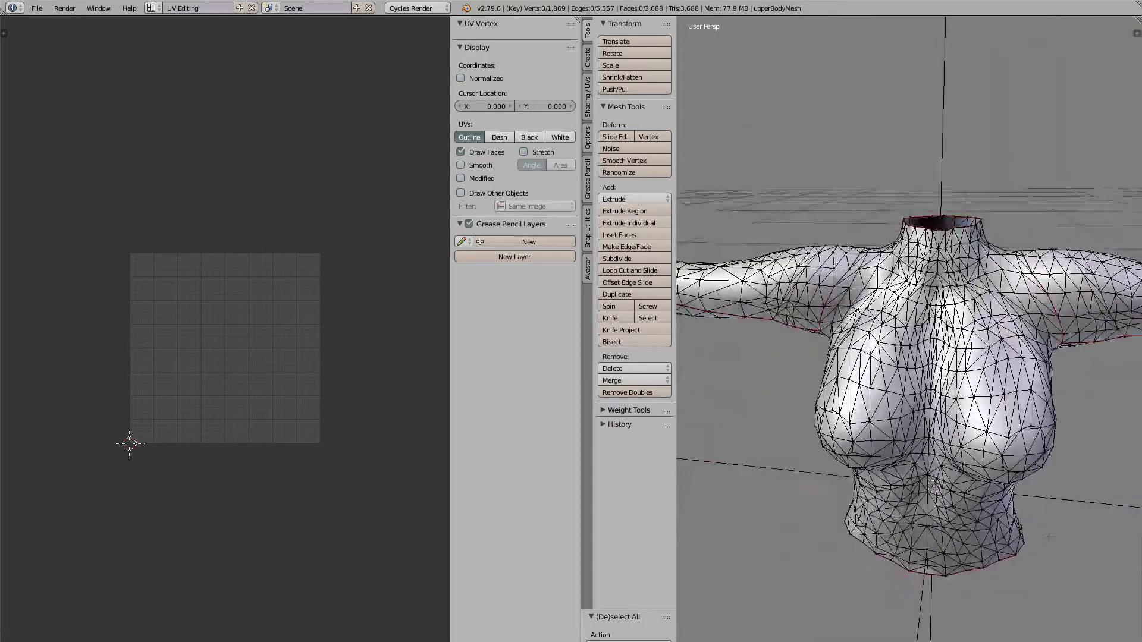
{"action": "scroll", "coordinate": [1049, 537], "scroll_direction": "down", "scroll_amount": 5}
{"action": "middle_click_drag", "start_coordinate": [1050, 497], "coordinate": [1057, 470]}
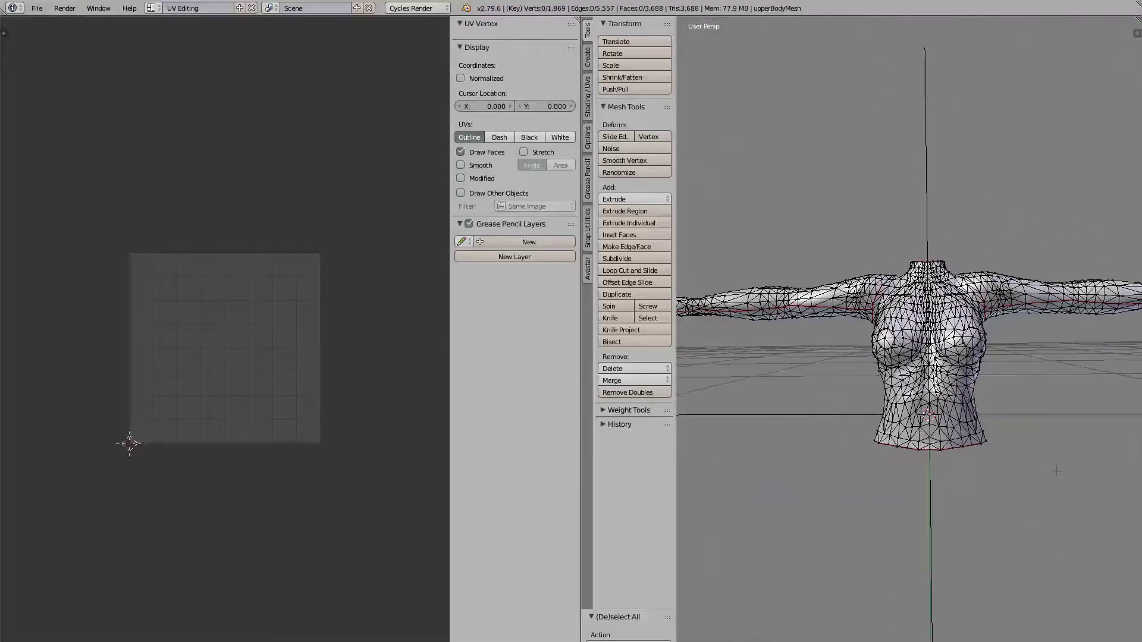
{"action": "scroll", "coordinate": [1056, 471], "scroll_direction": "up", "scroll_amount": 4}
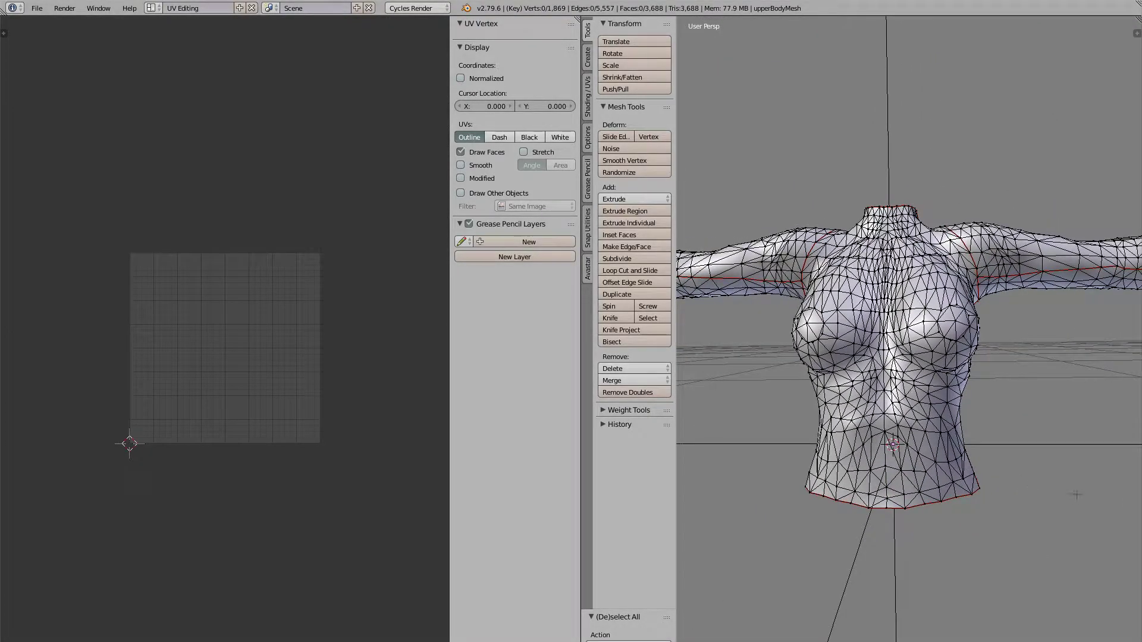
{"action": "key", "text": "a"}
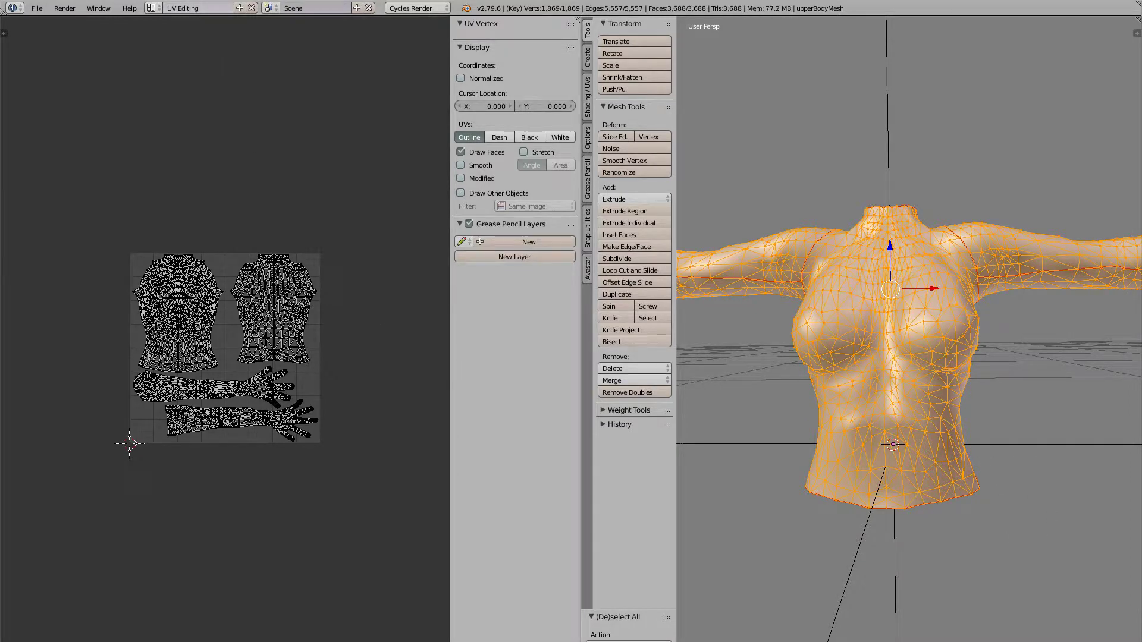
Switch to the Compositing screen layout, show the material shader nodes and enable Use Nodes for the upper body's material.
{"action": "left_click", "coordinate": [150, 7]}
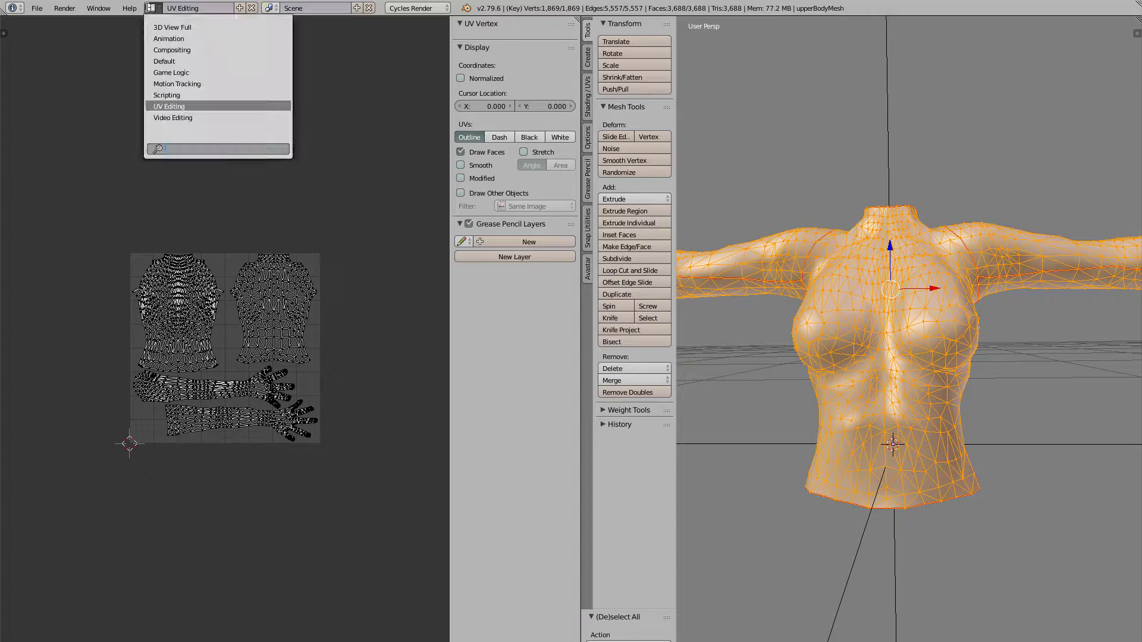
{"action": "left_click", "coordinate": [154, 50]}
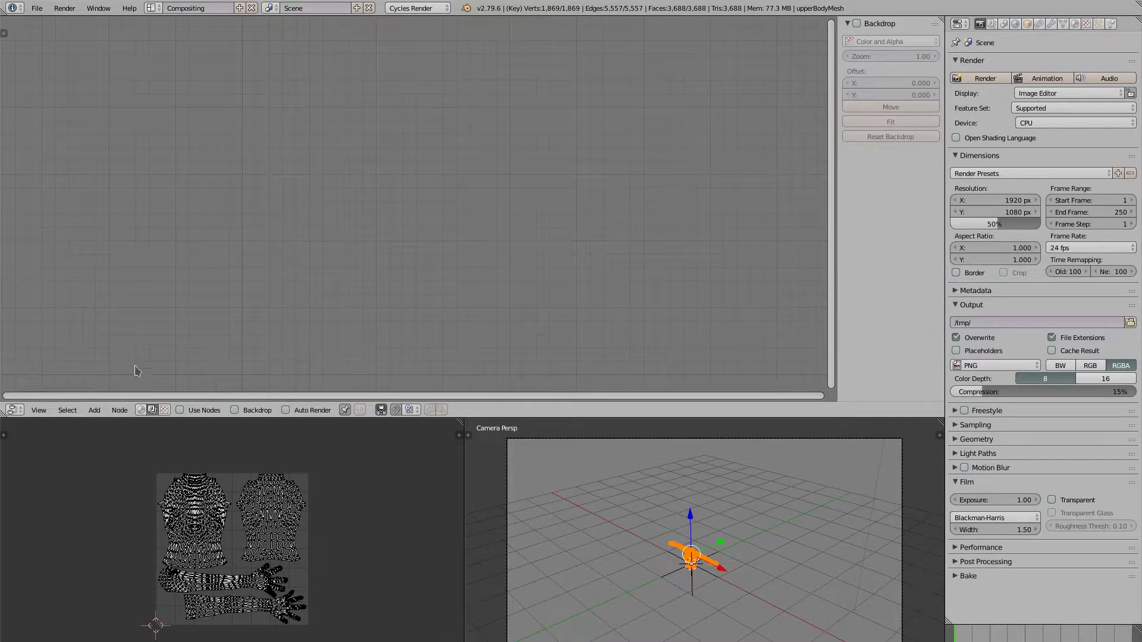
{"action": "left_click", "coordinate": [141, 410]}
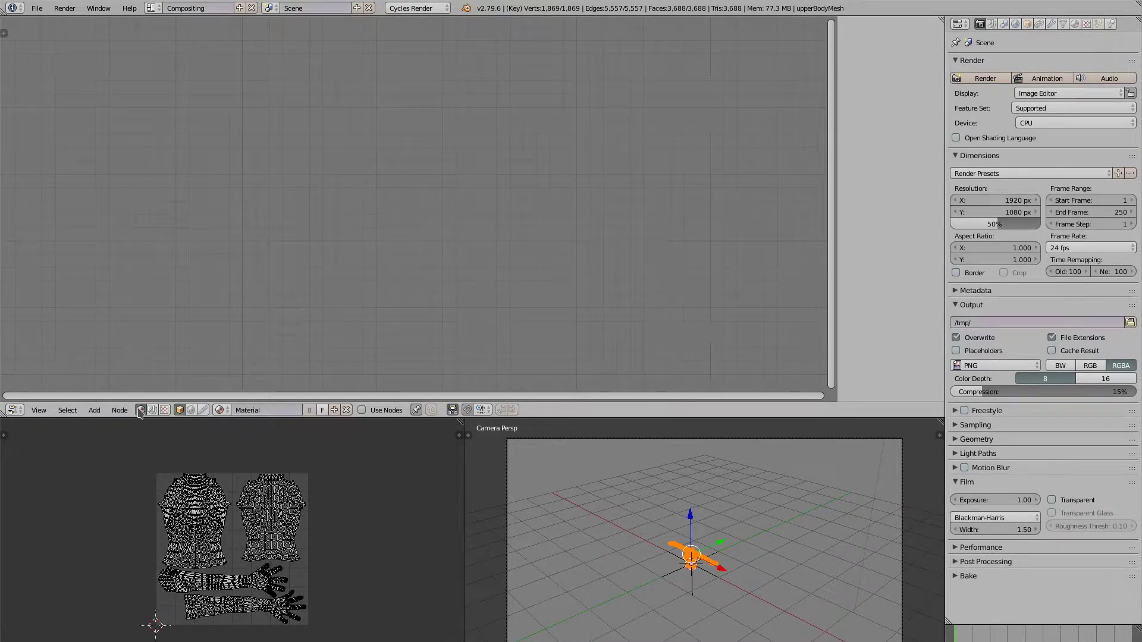
{"action": "left_click", "coordinate": [363, 410]}
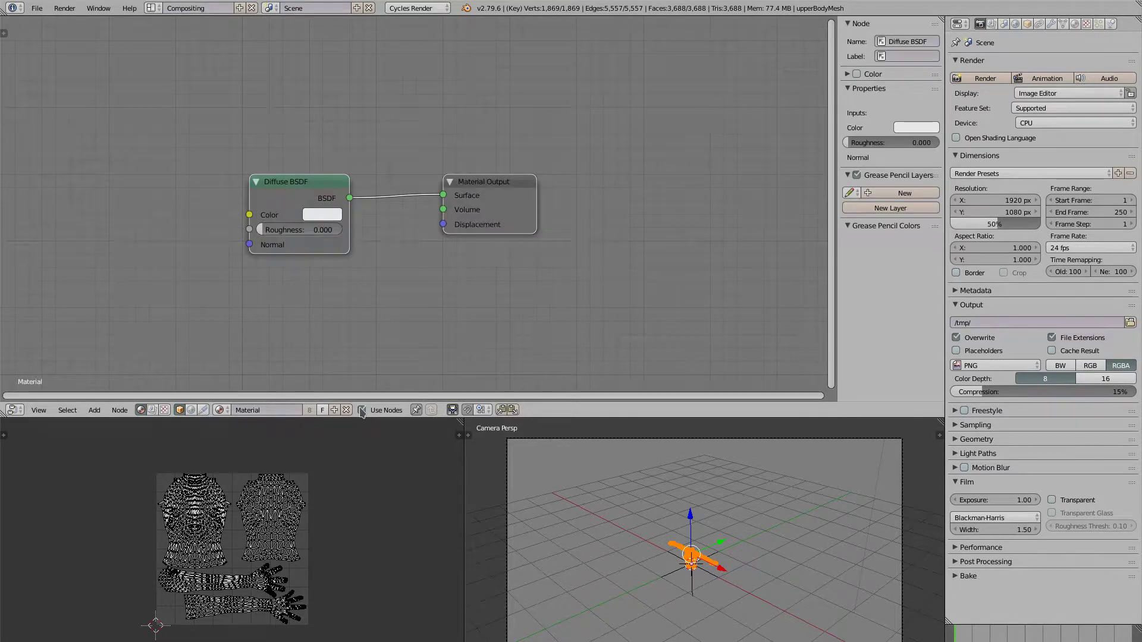
Replace the Diffuse BSDF node with an Image Texture node and link its Color output to the Material Output's Surface input.
{"action": "left_click", "coordinate": [292, 188]}
{"action": "key", "text": "x"}
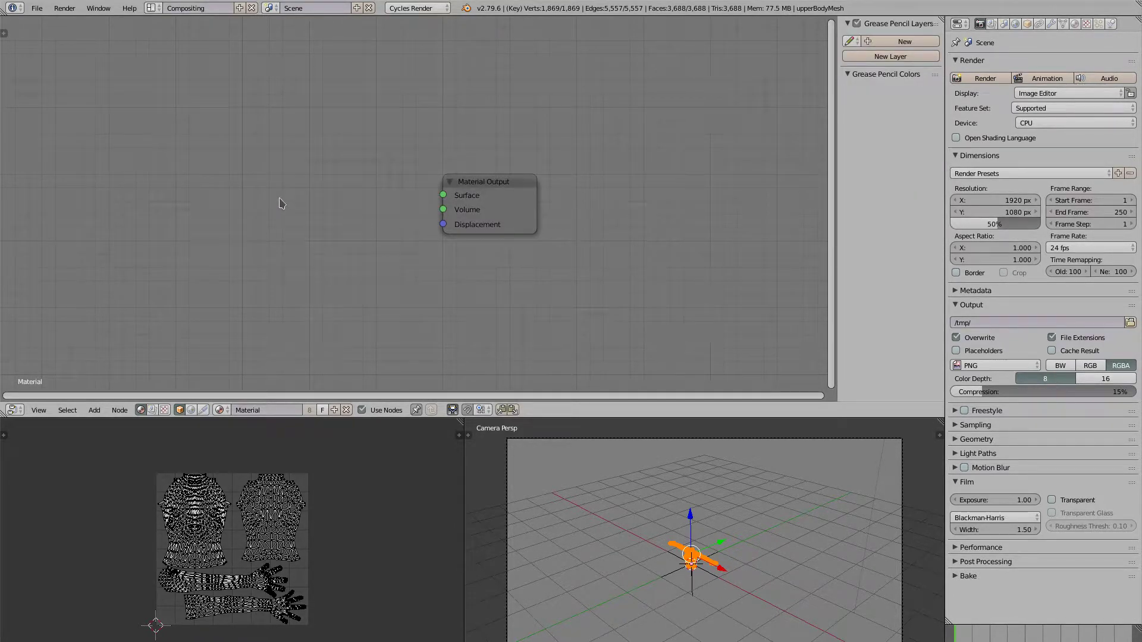
{"action": "key", "text": "shift+a"}
{"action": "mouse_move", "coordinate": [281, 201]}
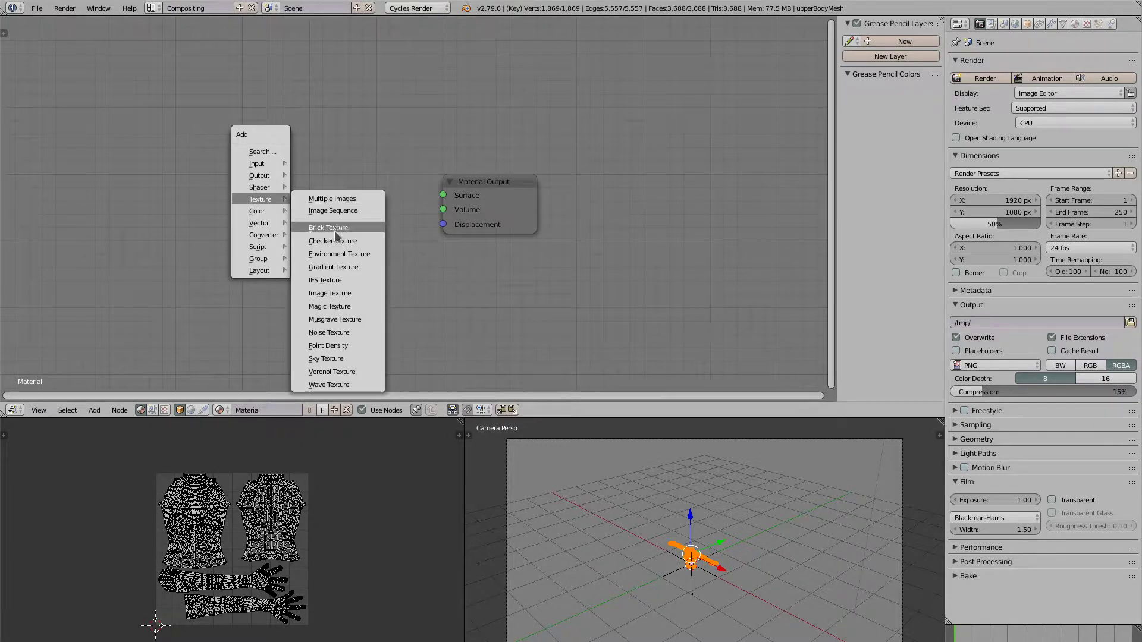
{"action": "left_click", "coordinate": [329, 294]}
{"action": "left_click", "coordinate": [243, 145]}
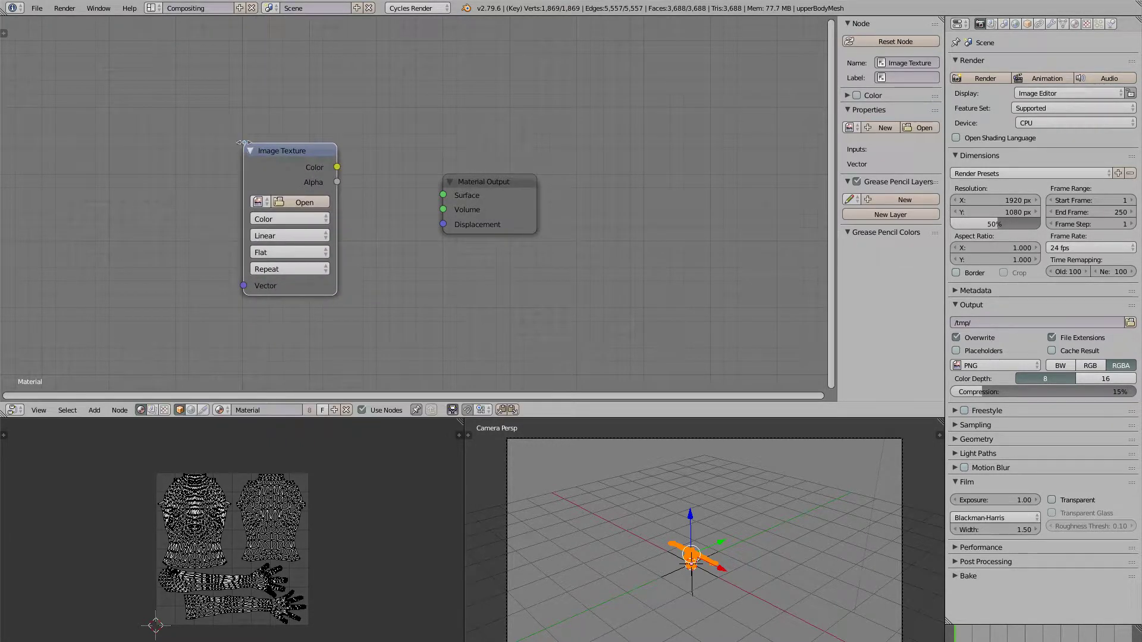
{"action": "left_click_drag", "start_coordinate": [337, 168], "coordinate": [444, 195]}
Load upperBody.png from the Youtube10 folder into the Image Texture node.
{"action": "left_click", "coordinate": [304, 203]}
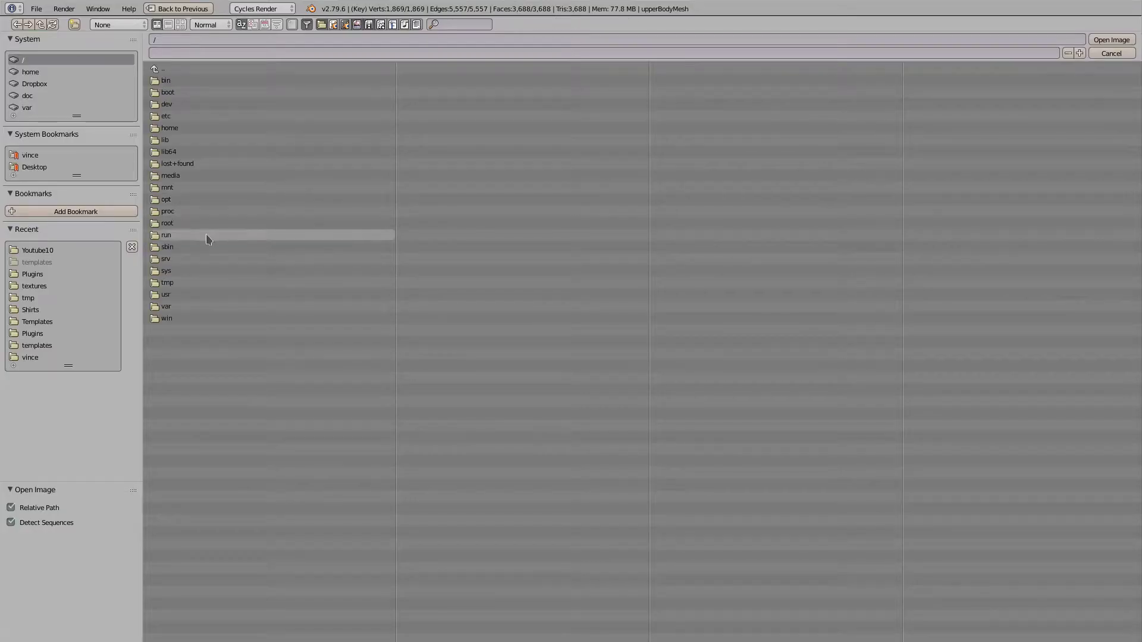
{"action": "left_click", "coordinate": [19, 247]}
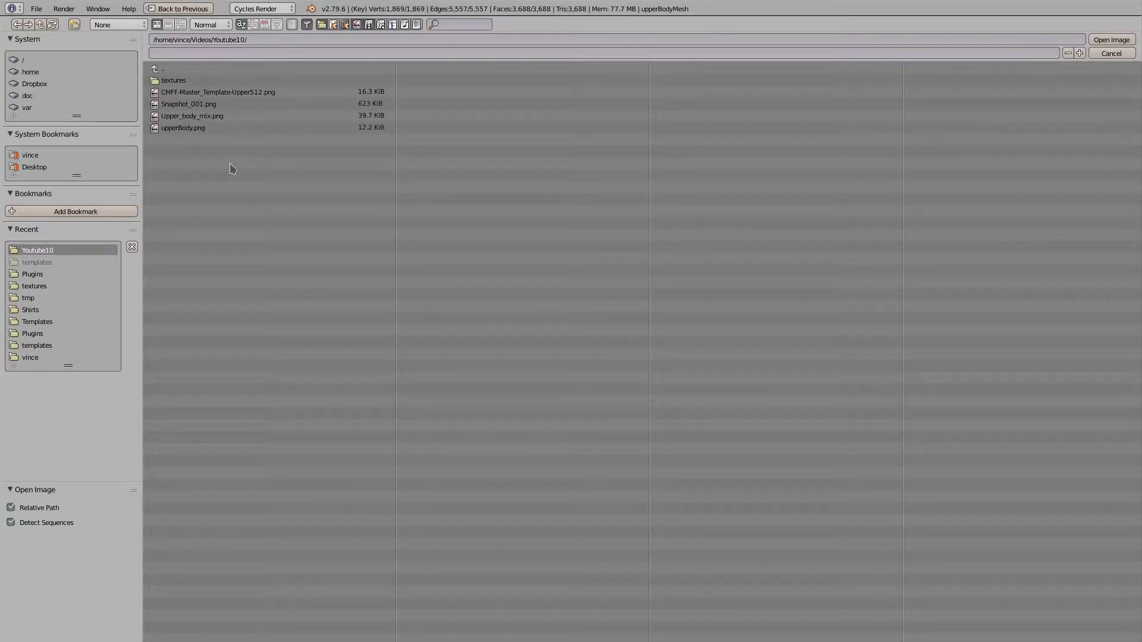
{"action": "double_click", "coordinate": [199, 128]}
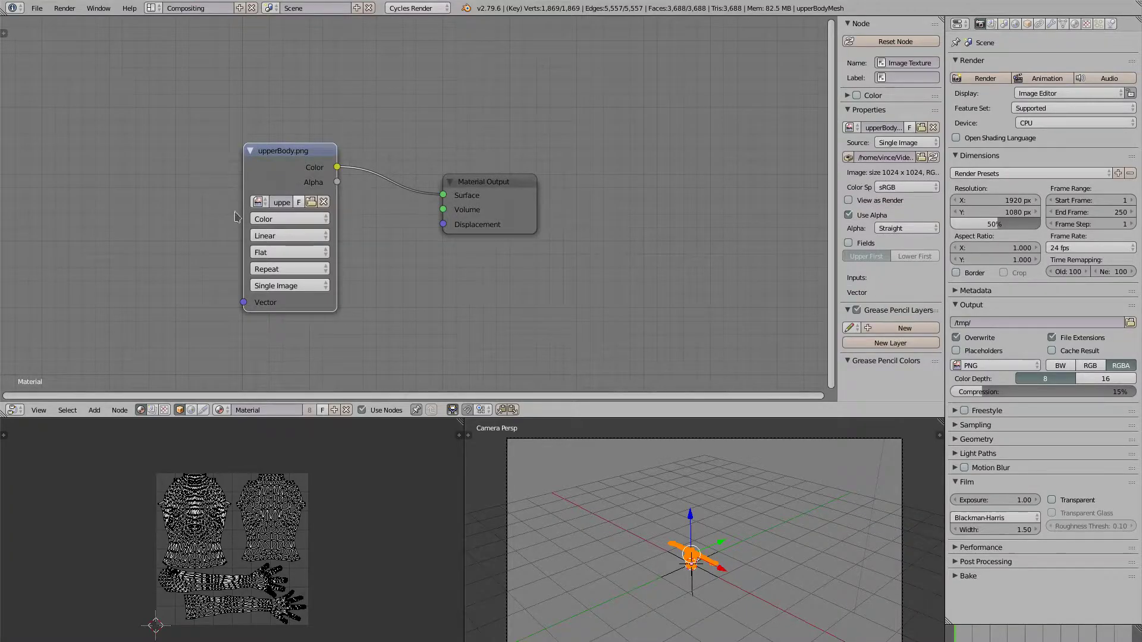
Preview the textured upper body with Rendered shading in the 3D view and return to the previous shading.
{"action": "scroll", "coordinate": [707, 512], "scroll_direction": "up", "scroll_amount": 2}
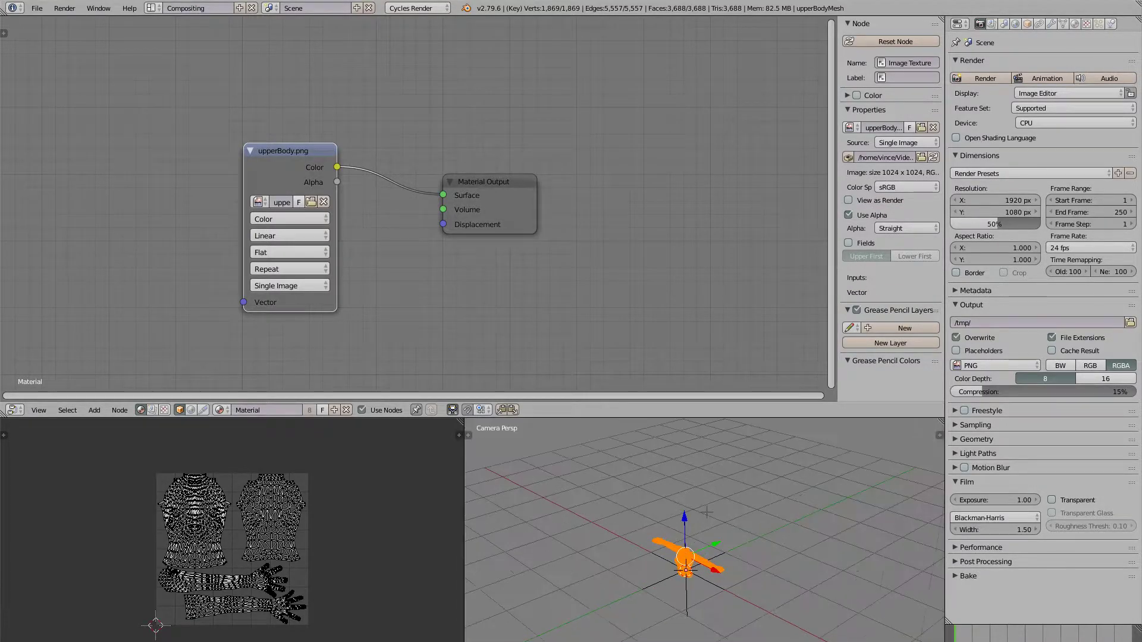
{"action": "key", "text": "shift+z"}
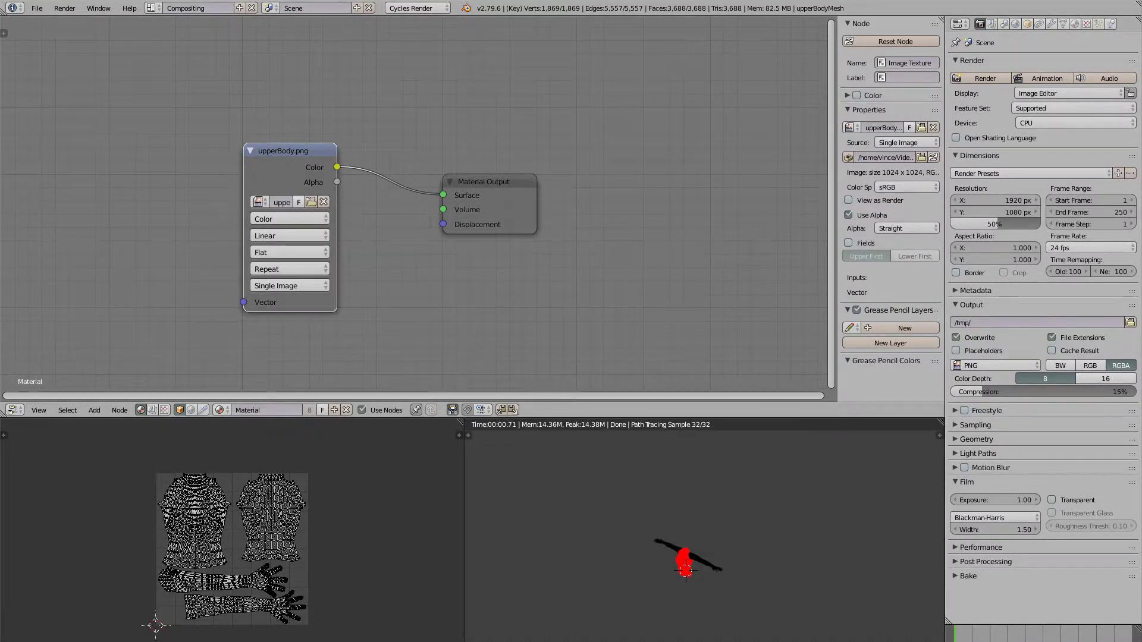
{"action": "key", "text": "shift+z"}
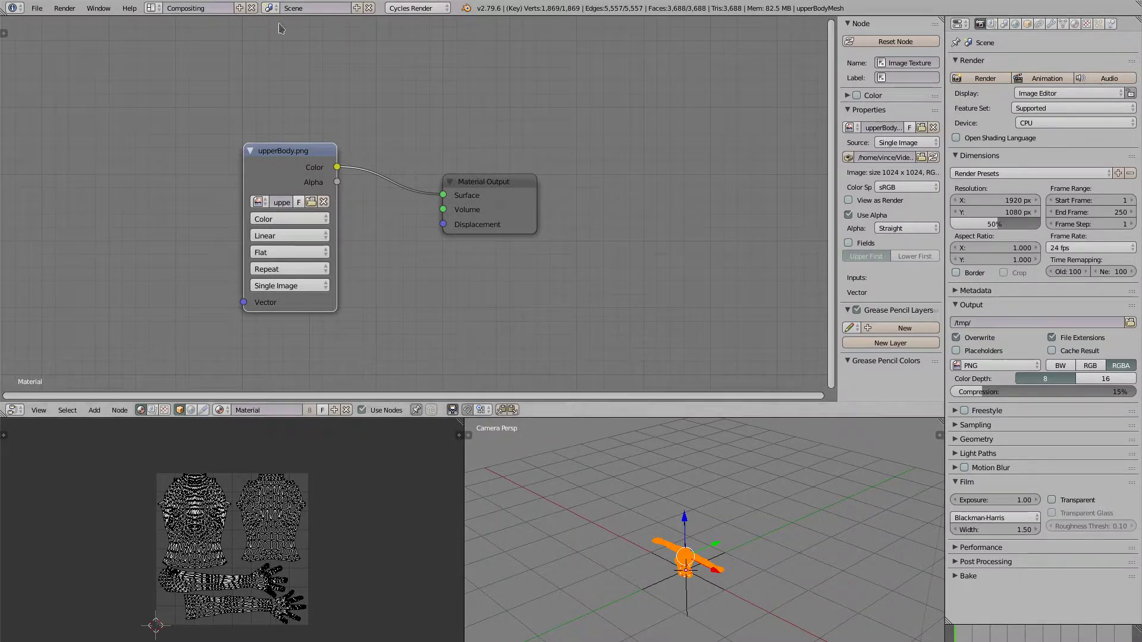
Return to the Default screen layout, put the upper body mesh in Texture Paint mode and show the brush tools.
{"action": "left_click", "coordinate": [151, 8]}
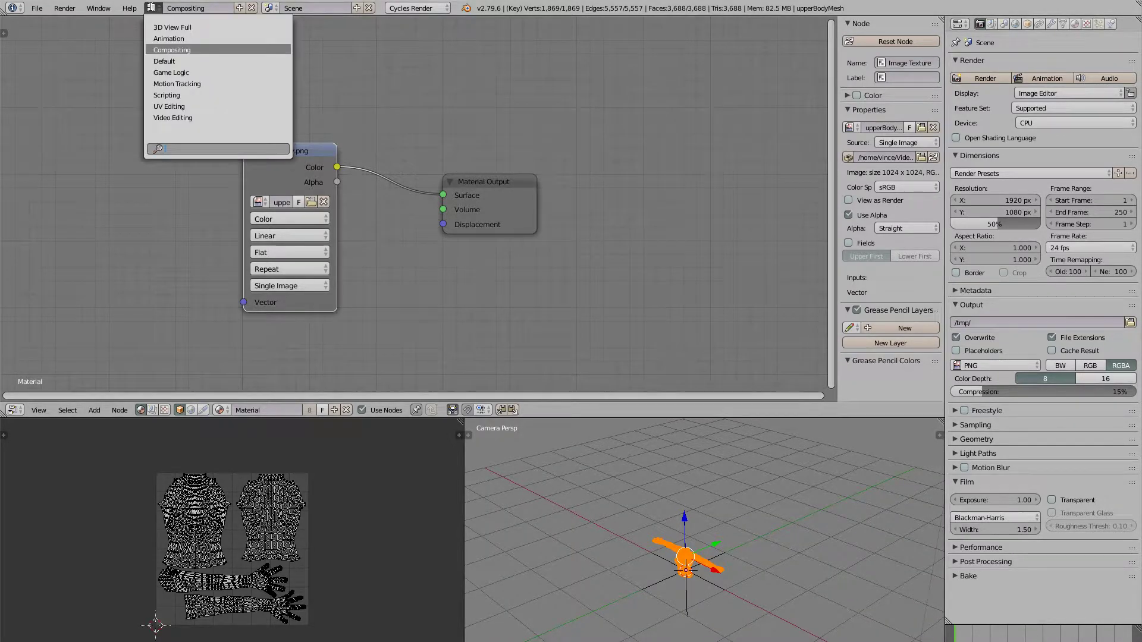
{"action": "left_click", "coordinate": [164, 61]}
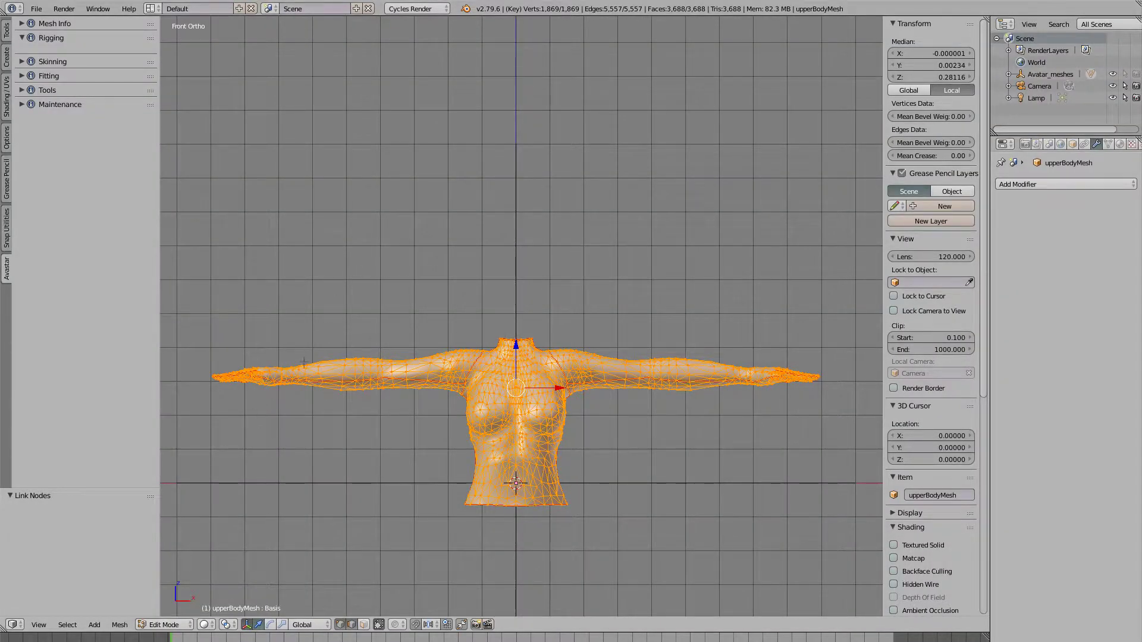
{"action": "left_click", "coordinate": [164, 625]}
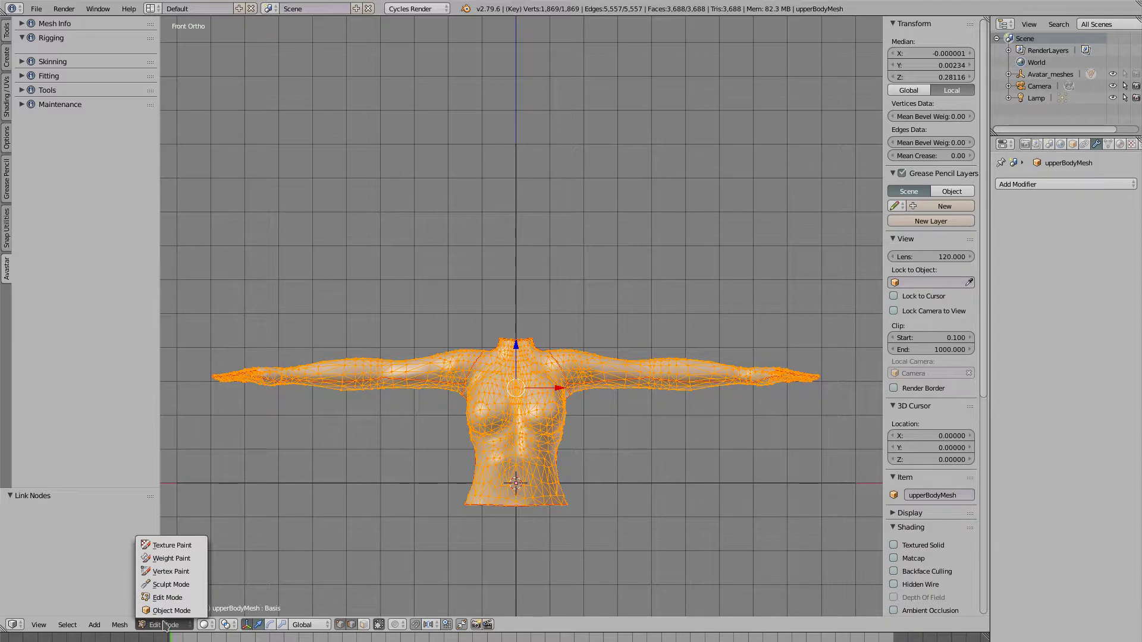
{"action": "left_click", "coordinate": [181, 546]}
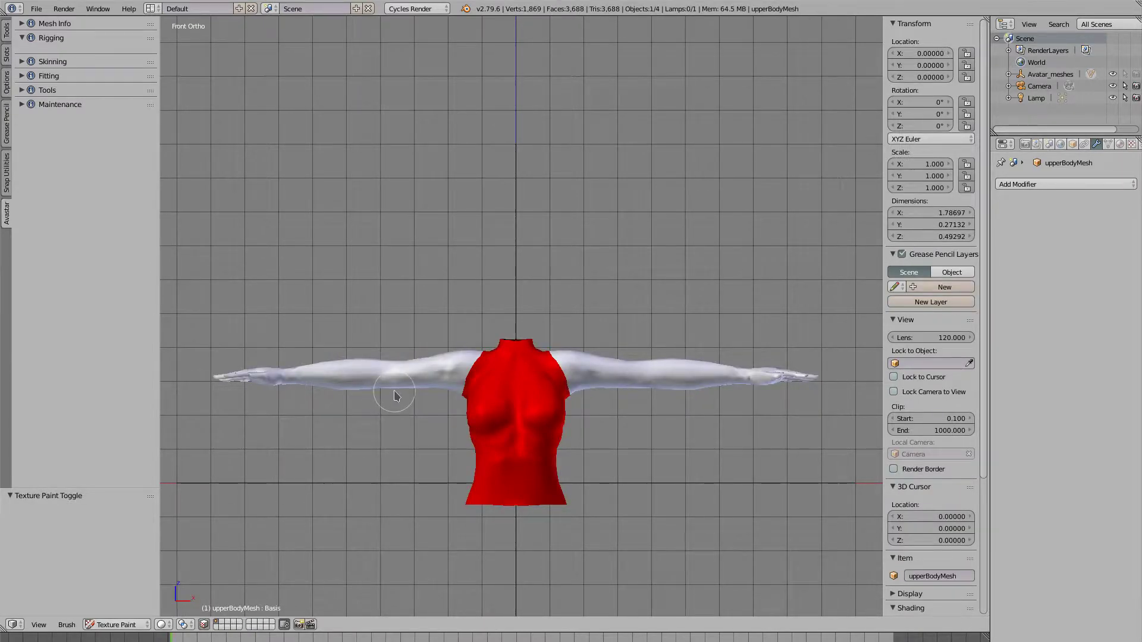
{"action": "left_click", "coordinate": [7, 30]}
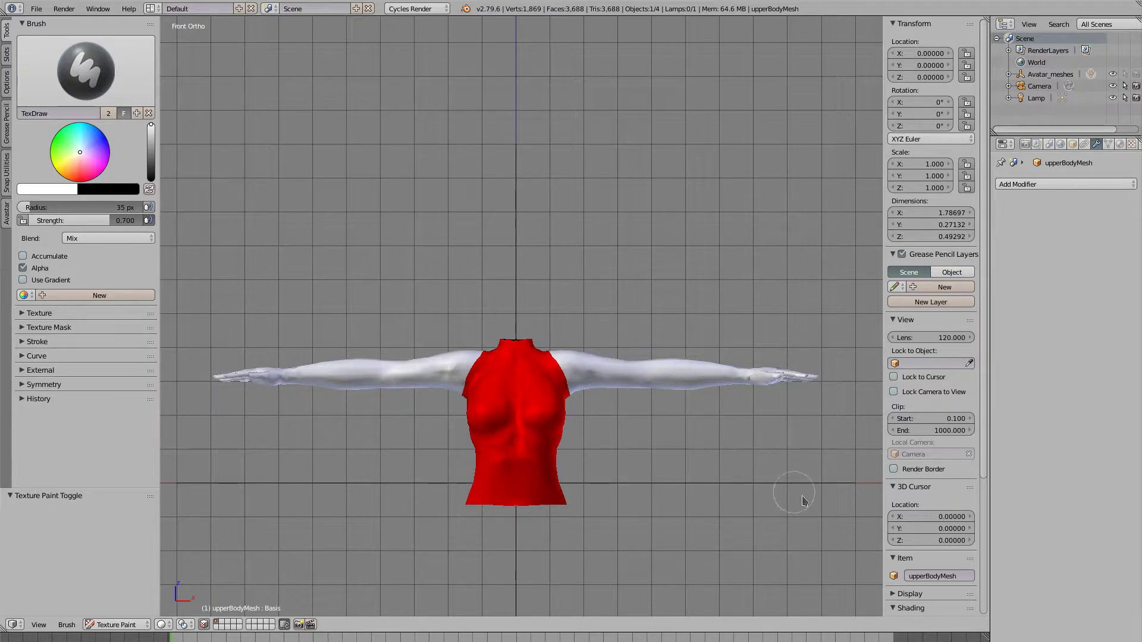
Start the Screencast Keys display for the 3D view.
{"action": "scroll", "coordinate": [938, 503], "scroll_direction": "down", "scroll_amount": 5}
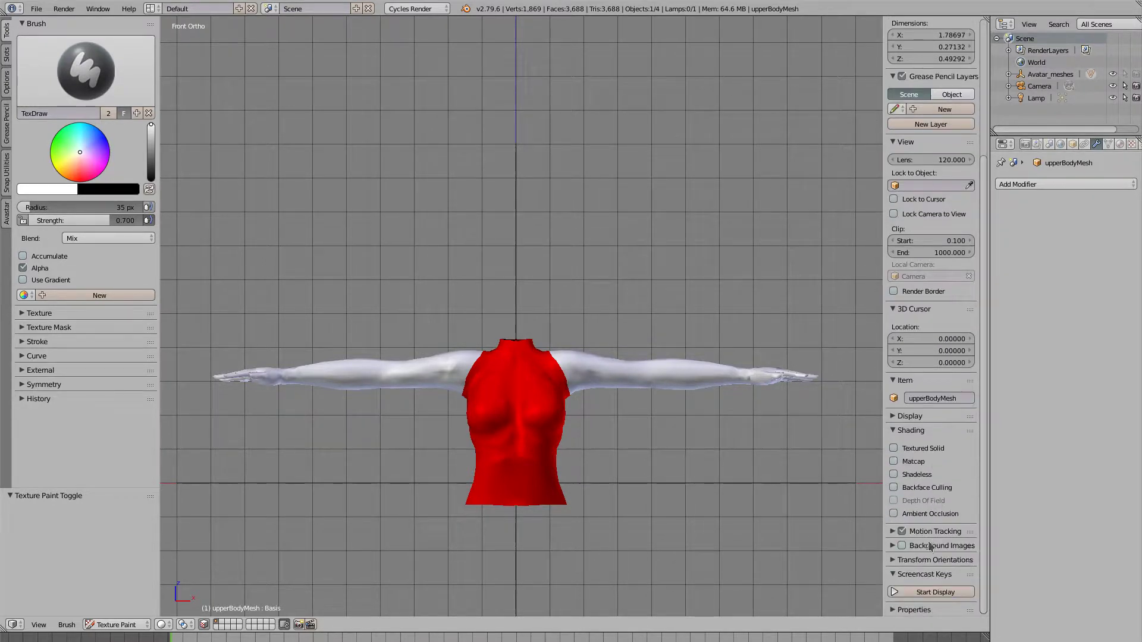
{"action": "left_click", "coordinate": [933, 592]}
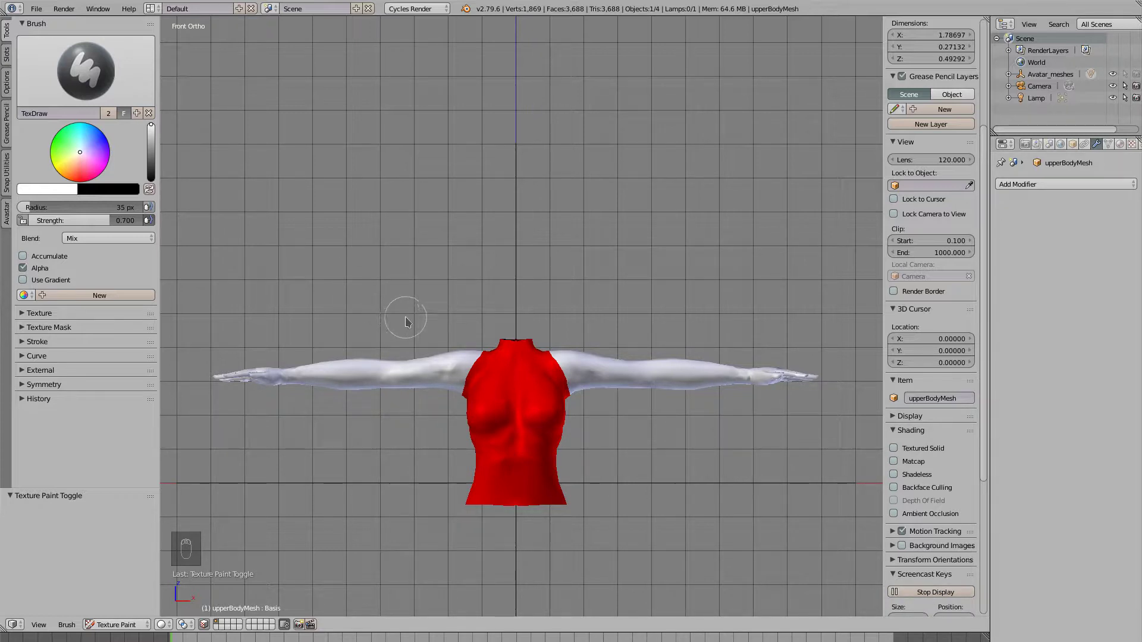
{"action": "mouse_move", "coordinate": [474, 340]}
{"action": "middle_mouse_down"}
{"action": "mouse_move", "coordinate": [482, 380]}
{"action": "mouse_move", "coordinate": [486, 357]}
{"action": "mouse_move", "coordinate": [448, 355]}
{"action": "middle_mouse_up"}
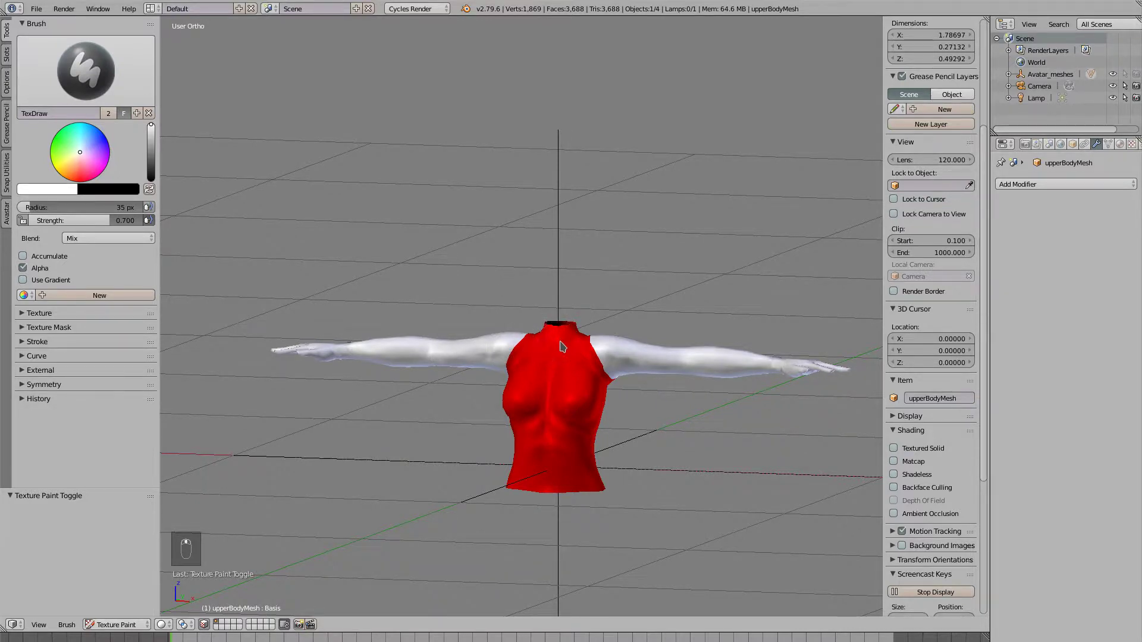
{"action": "middle_click_drag", "start_coordinate": [554, 344], "coordinate": [589, 396]}
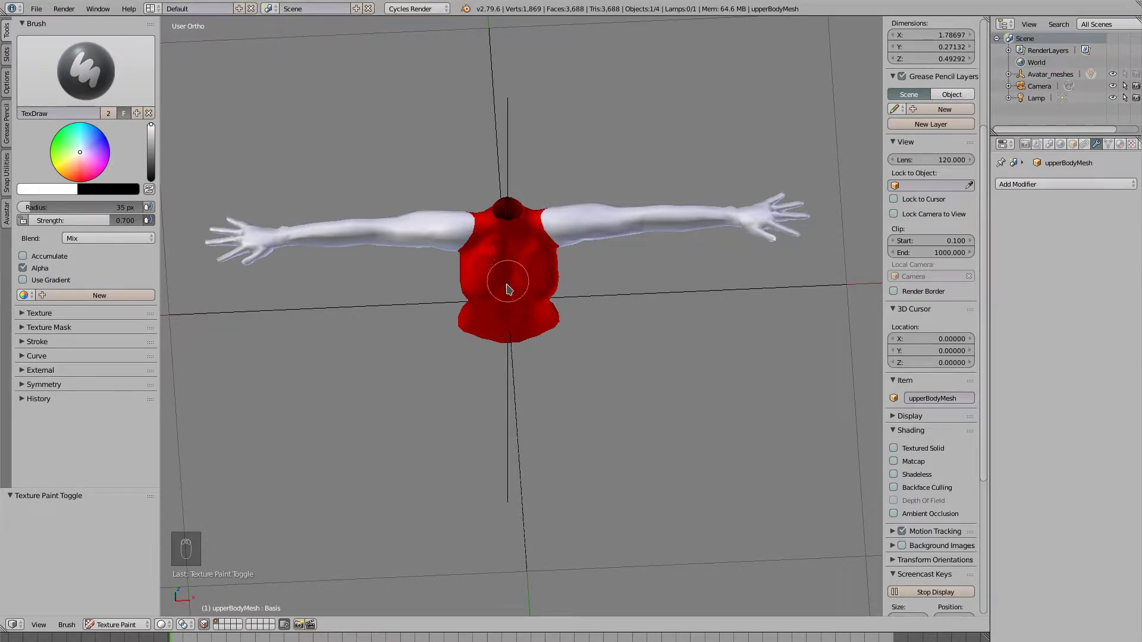
Examine upperBody.png under the UV layout in the UV Editing layout, check the Compositing layout's nodes and return to the Default layout.
{"action": "left_click", "coordinate": [152, 9]}
{"action": "left_click", "coordinate": [177, 105]}
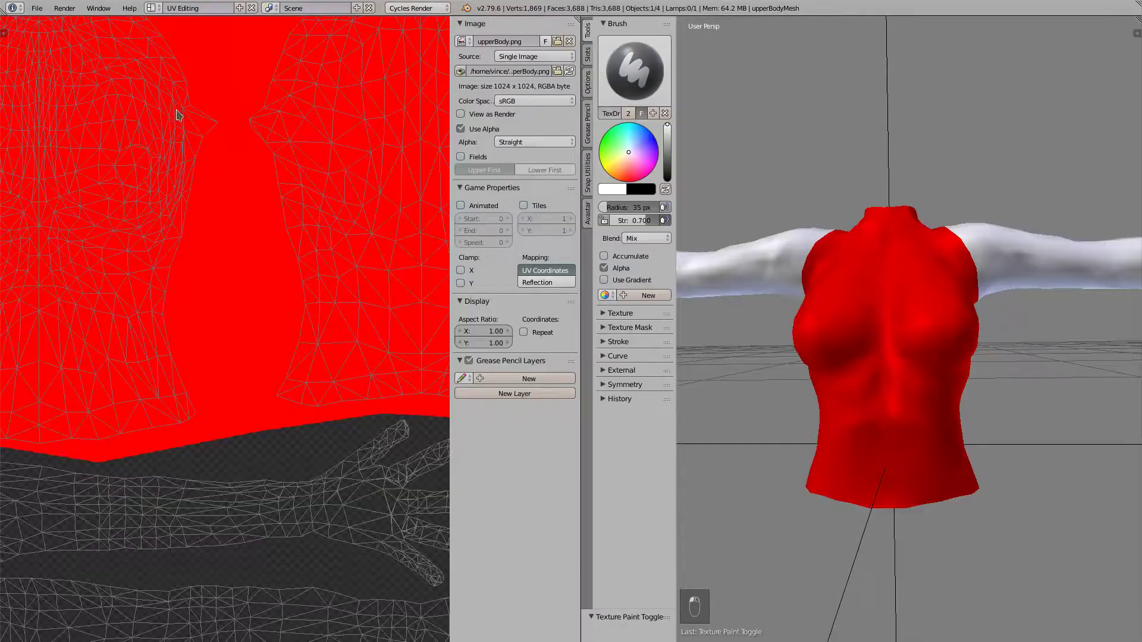
{"action": "scroll", "coordinate": [179, 315], "scroll_direction": "down", "scroll_amount": 5}
{"action": "scroll", "coordinate": [176, 311], "scroll_direction": "up", "scroll_amount": 4}
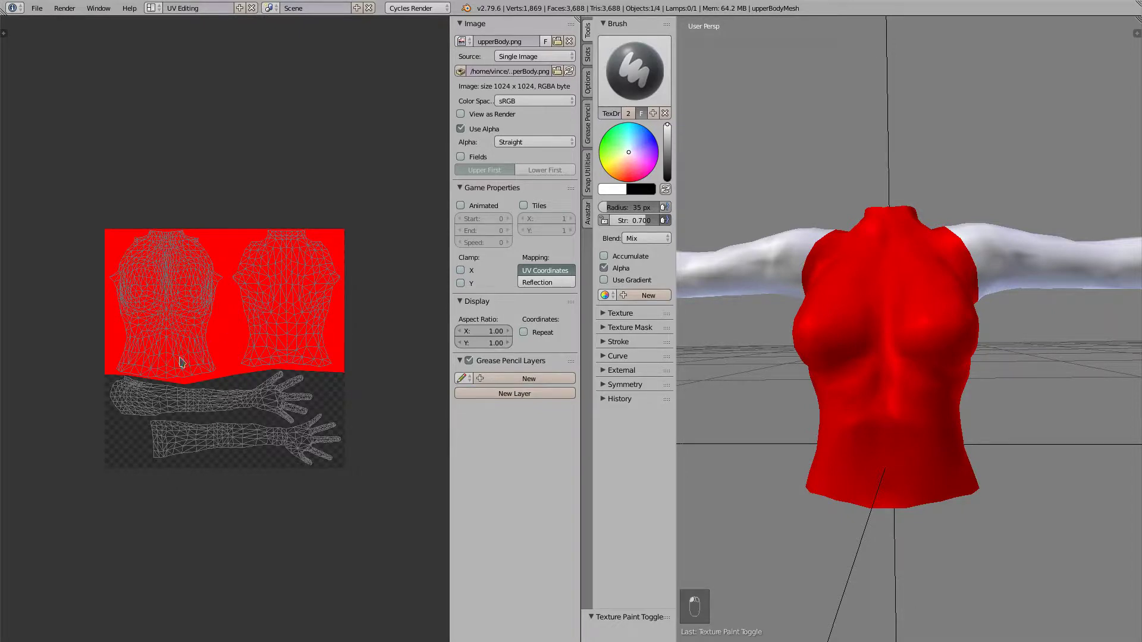
{"action": "left_click", "coordinate": [152, 9]}
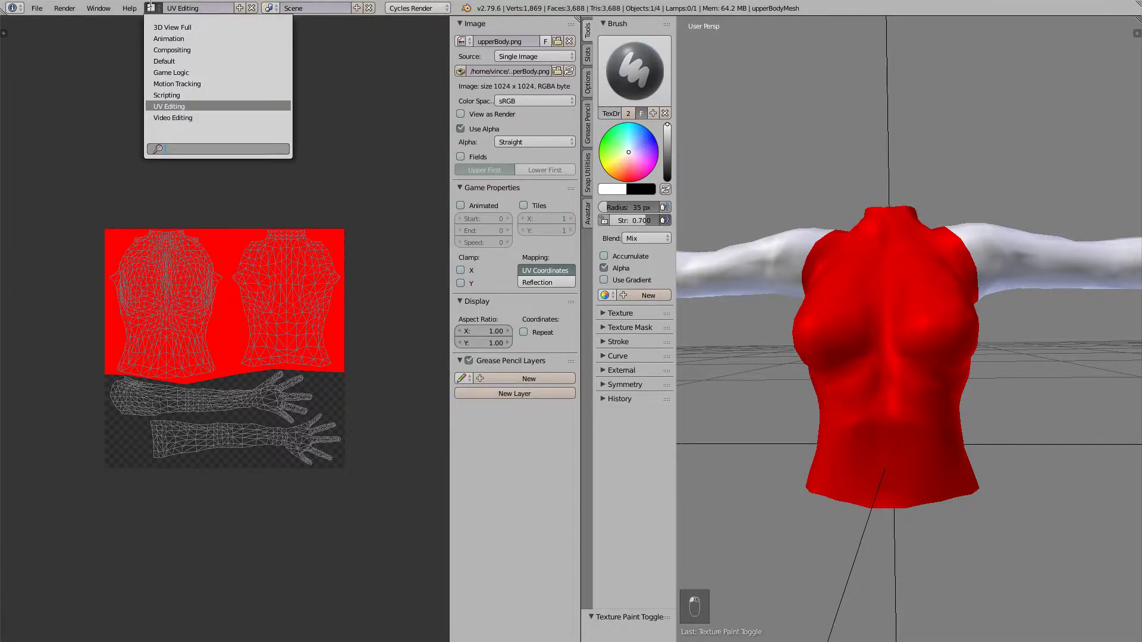
{"action": "left_click", "coordinate": [162, 50]}
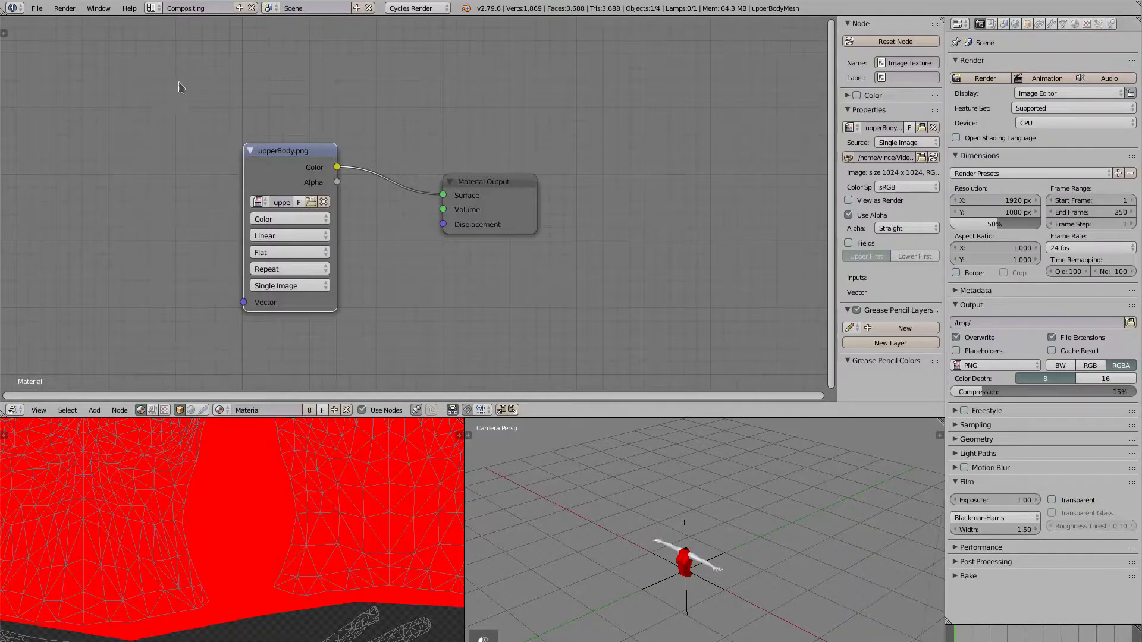
{"action": "left_click", "coordinate": [152, 9]}
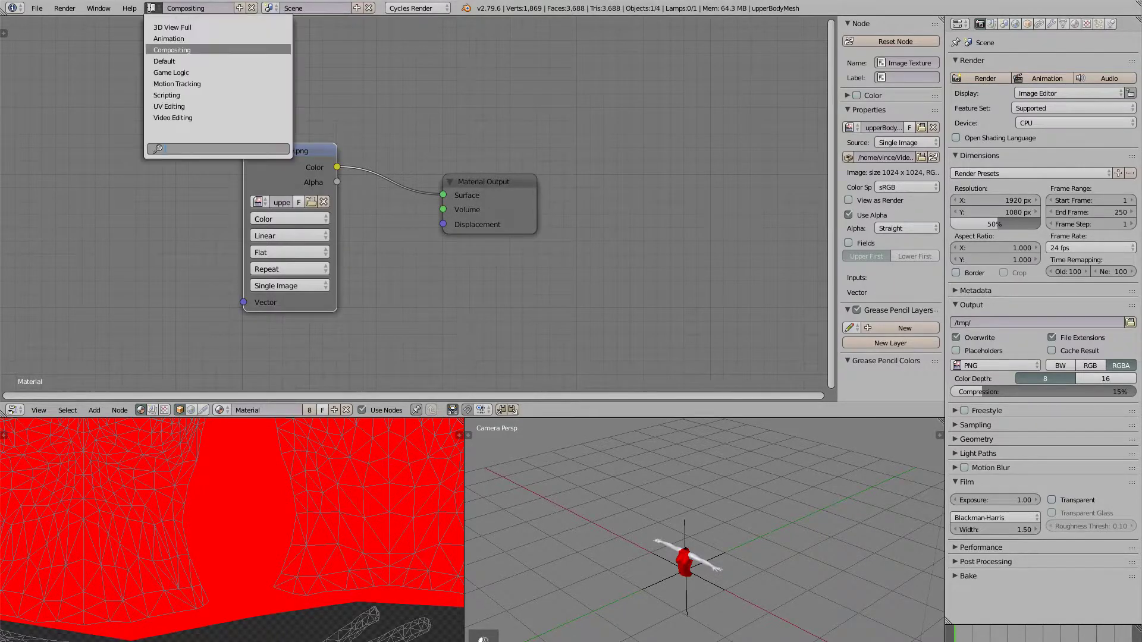
{"action": "left_click", "coordinate": [160, 62]}
Turn on X symmetry for painting and set the TexDraw brush's blend mode to Erase Alpha.
{"action": "middle_click_drag", "start_coordinate": [488, 228], "coordinate": [485, 173]}
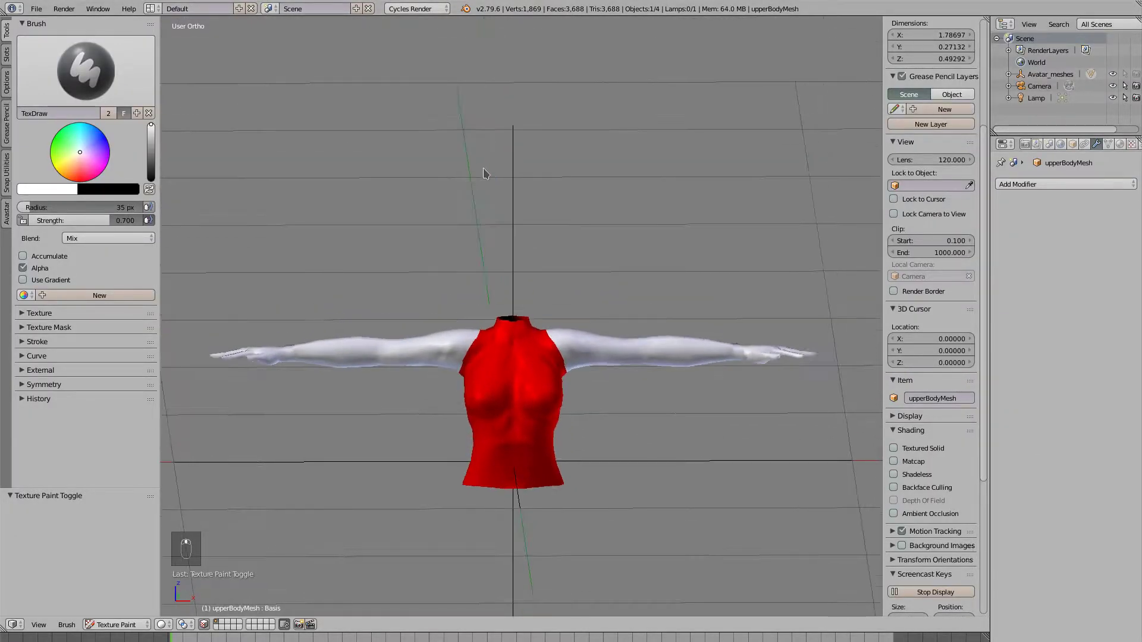
{"action": "scroll", "coordinate": [482, 191], "scroll_direction": "up", "scroll_amount": 2}
{"action": "scroll", "coordinate": [510, 191], "scroll_direction": "up", "scroll_amount": 2}
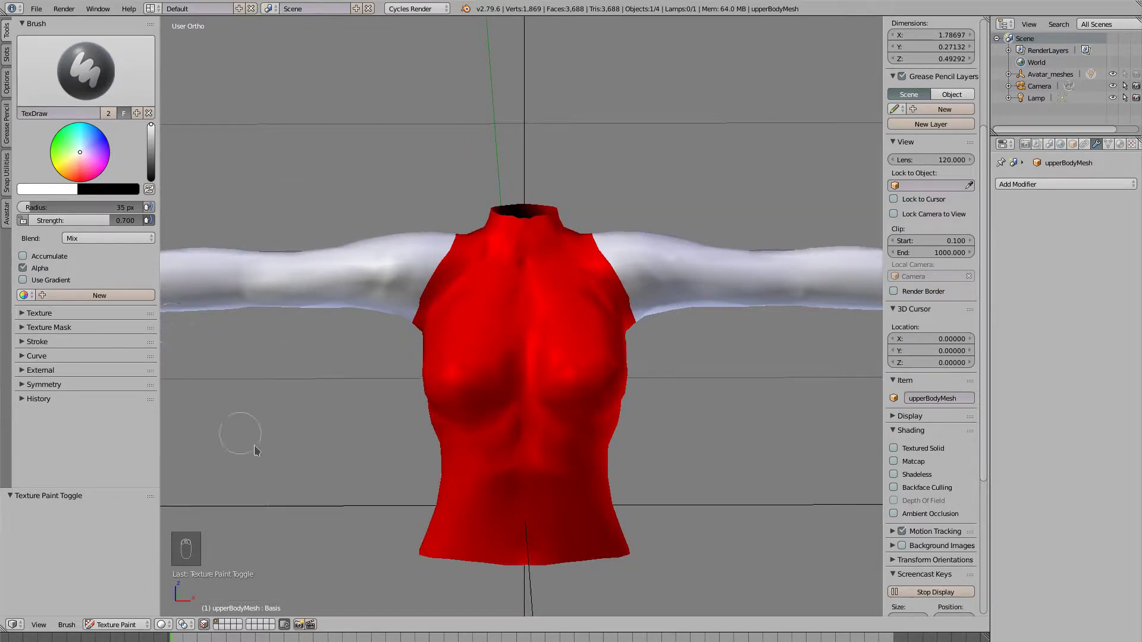
{"action": "left_click", "coordinate": [21, 385]}
{"action": "left_click", "coordinate": [33, 403]}
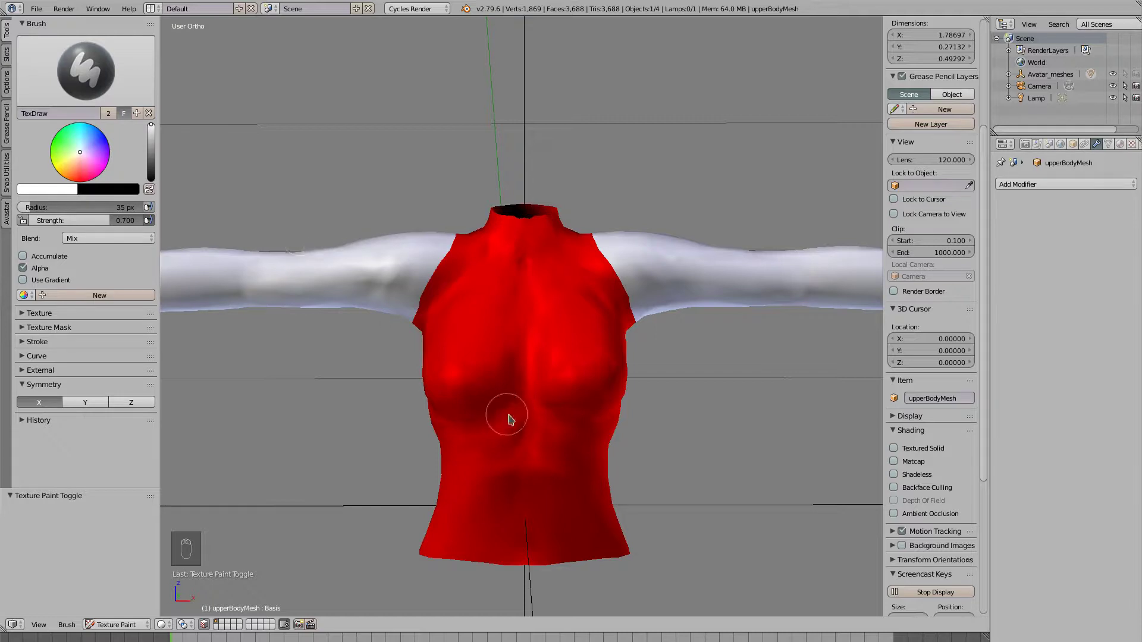
{"action": "left_click", "coordinate": [130, 245]}
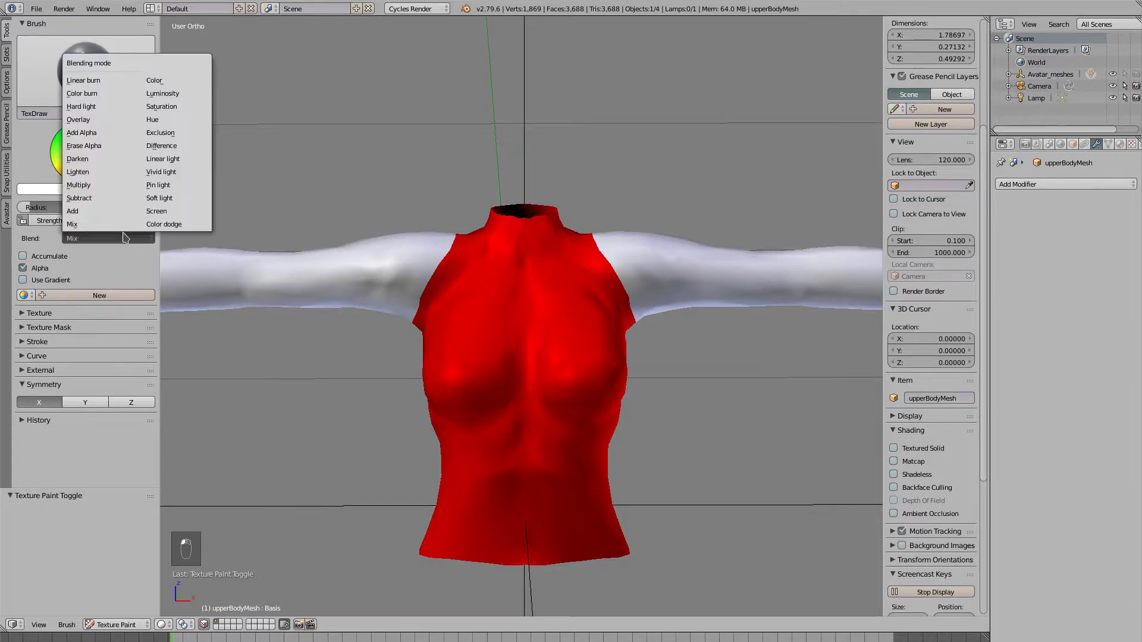
{"action": "left_click", "coordinate": [111, 144]}
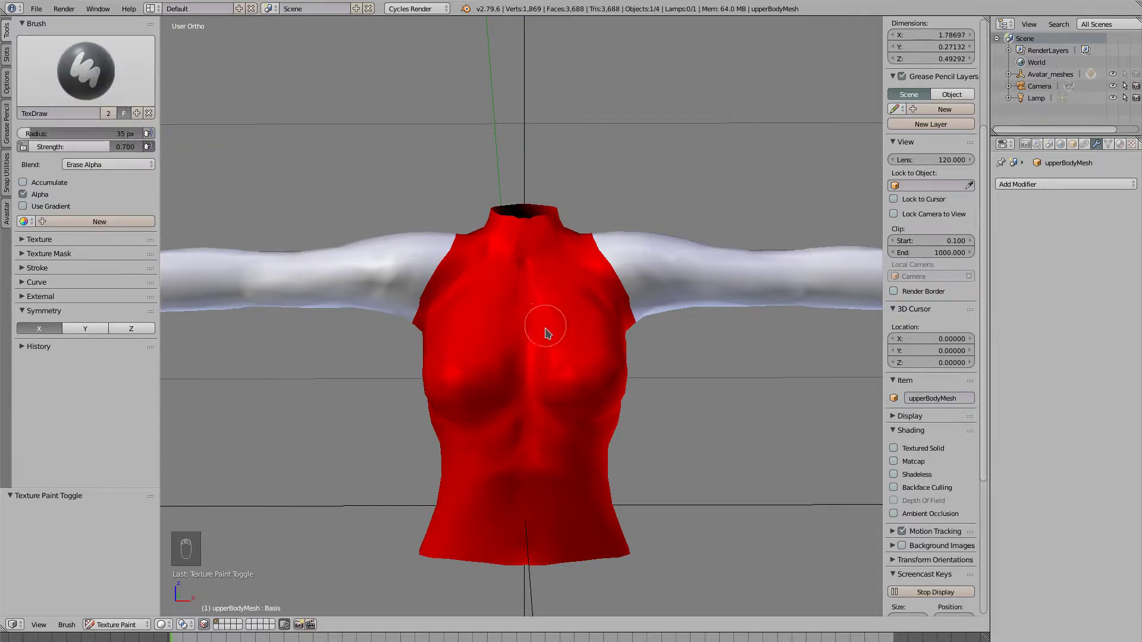
Erase a rounded patch of the shirt texture on the upper chest, raising the brush strength to 1.000.
{"action": "left_click_drag", "start_coordinate": [553, 283], "coordinate": [524, 318]}
{"action": "left_click_drag", "start_coordinate": [113, 147], "coordinate": [153, 146]}
{"action": "mouse_move", "coordinate": [562, 292]}
{"action": "left_mouse_down"}
{"action": "mouse_move", "coordinate": [522, 291]}
{"action": "mouse_move", "coordinate": [557, 287]}
{"action": "mouse_move", "coordinate": [563, 266]}
{"action": "mouse_move", "coordinate": [531, 262]}
{"action": "left_mouse_up"}
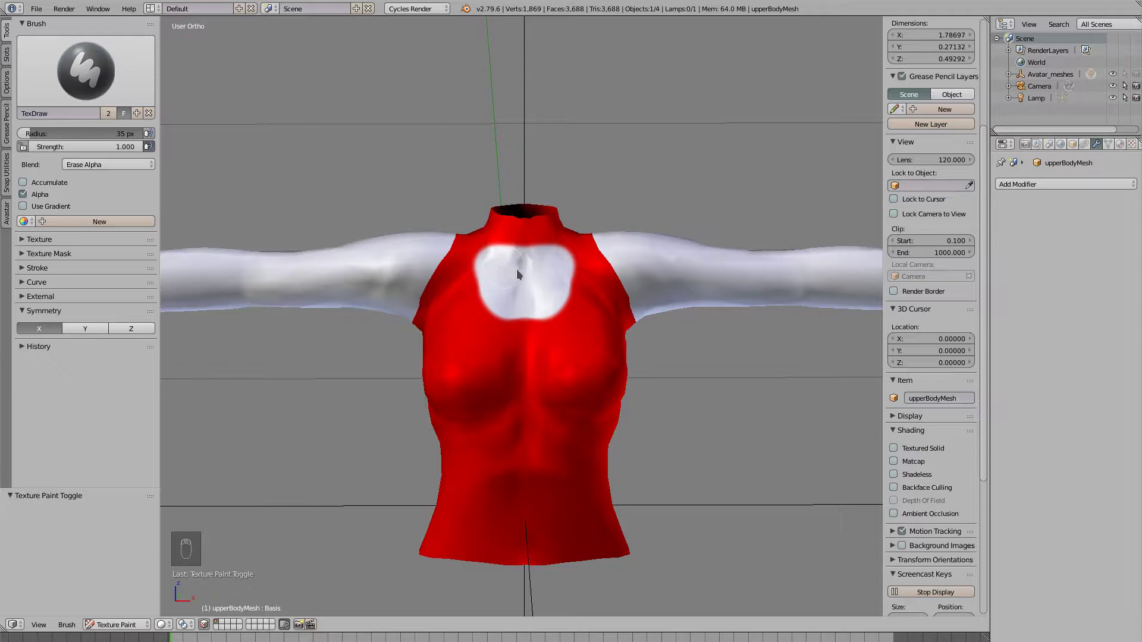
Turn off X symmetry and give the brush a constant, hard-edged falloff curve.
{"action": "left_click", "coordinate": [50, 329]}
{"action": "left_click", "coordinate": [21, 283]}
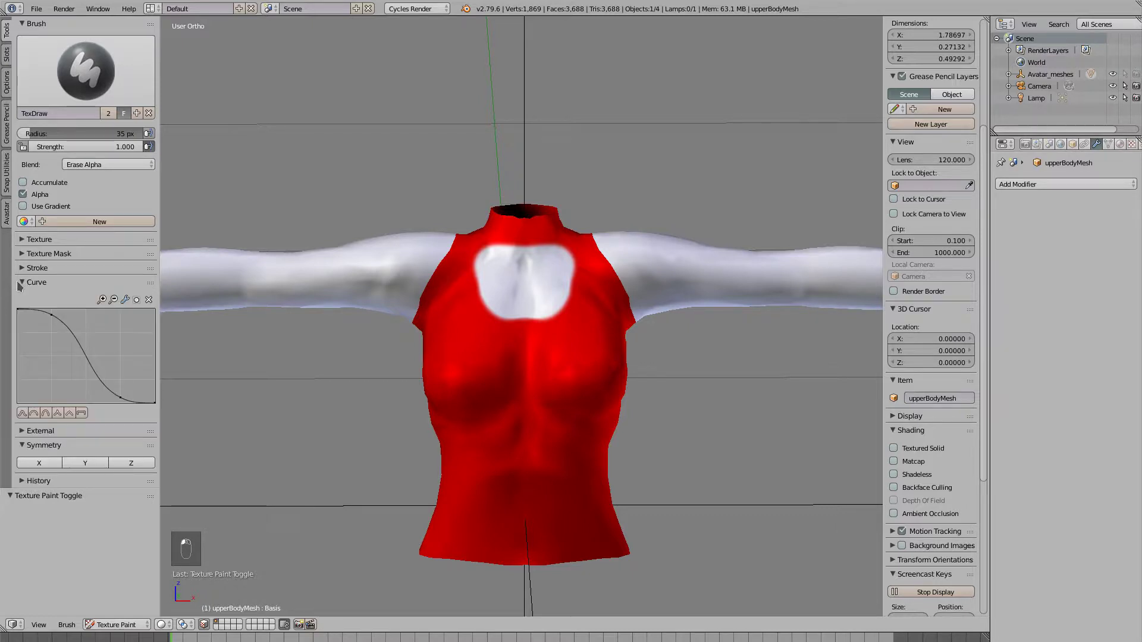
{"action": "left_click", "coordinate": [81, 414]}
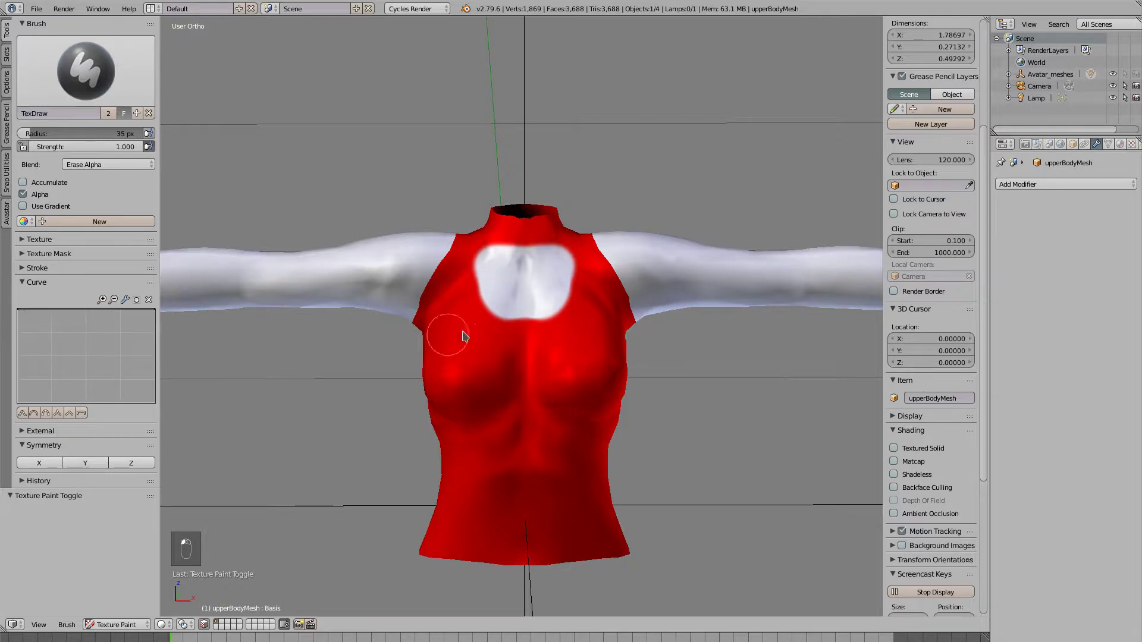
Inspect the soft edge of the erased chest patch and undo the erasing strokes.
{"action": "scroll", "coordinate": [524, 324], "scroll_direction": "up", "scroll_amount": 4}
{"action": "scroll", "coordinate": [543, 317], "scroll_direction": "up", "scroll_amount": 2}
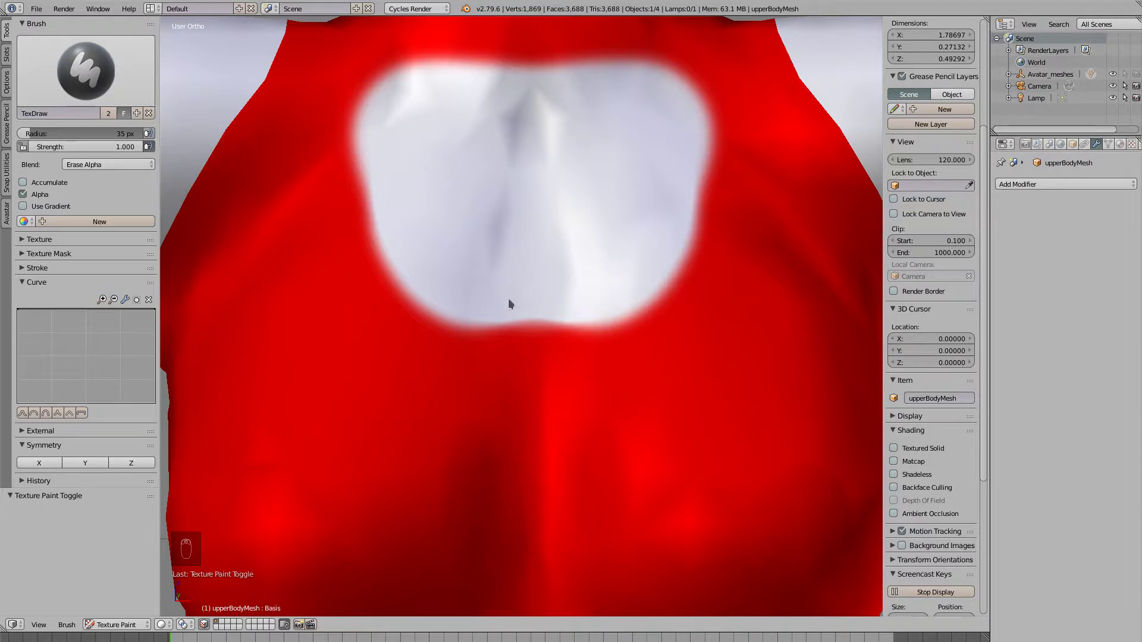
{"action": "scroll", "coordinate": [594, 297], "scroll_direction": "down", "scroll_amount": 4}
{"action": "scroll", "coordinate": [593, 296], "scroll_direction": "up", "scroll_amount": 2}
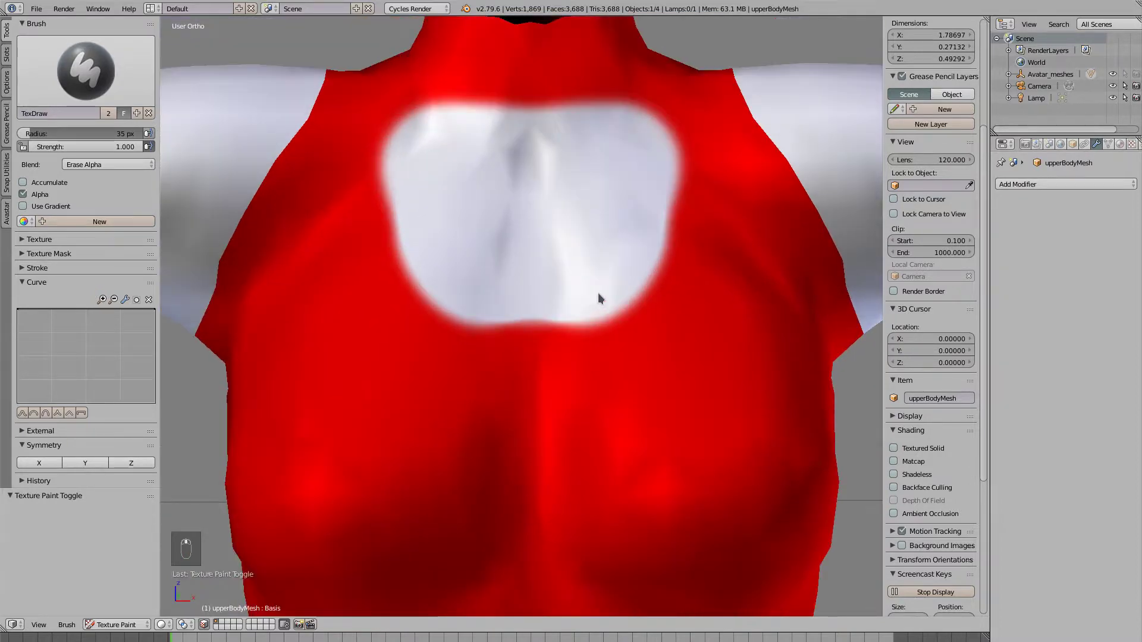
{"action": "scroll", "coordinate": [550, 315], "scroll_direction": "down", "scroll_amount": 3}
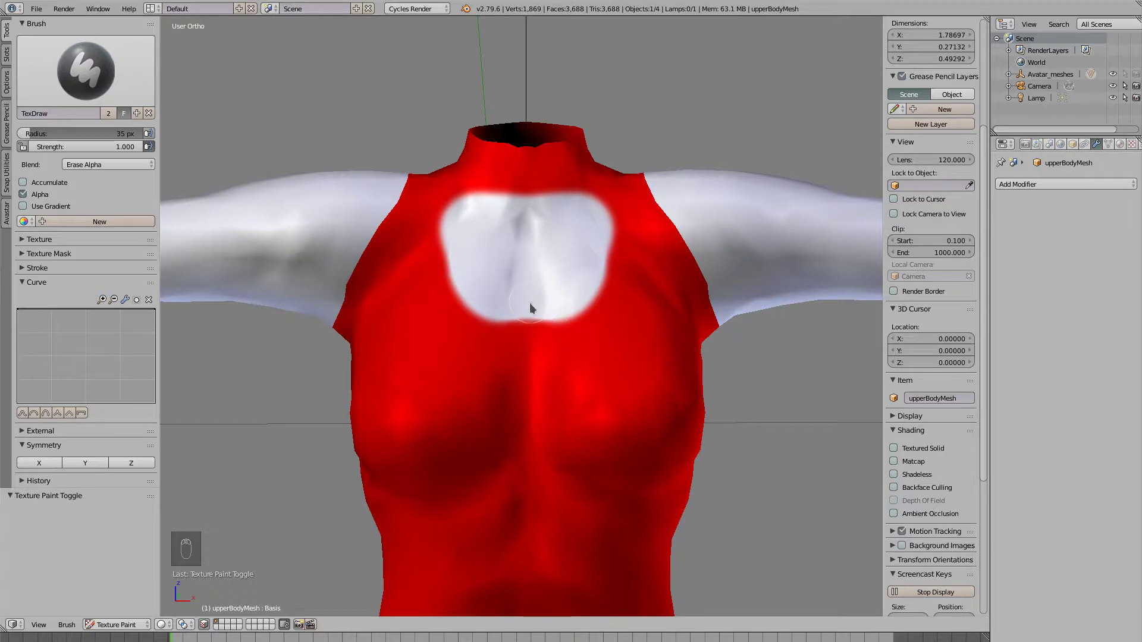
{"action": "key", "text": "ctrl+z"}
{"action": "key", "text": "ctrl+z"}
{"action": "key", "text": "ctrl+z"}
{"action": "key", "text": "ctrl+z"}
{"action": "key", "text": "ctrl+z"}
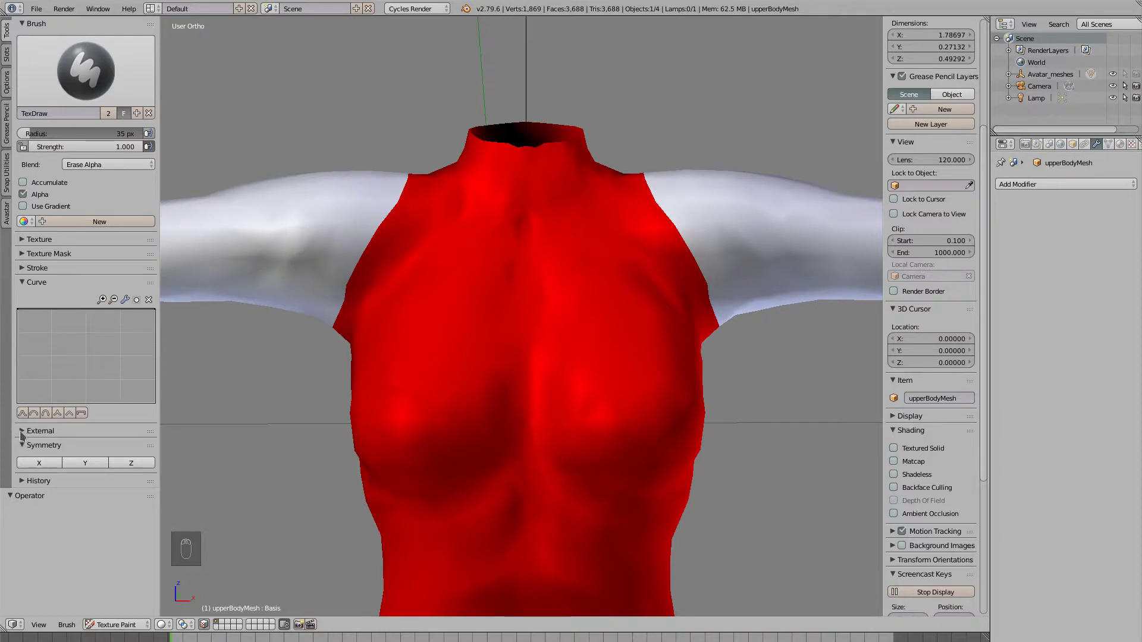
Turn off the brush's Alpha option and set its blend mode to Mix.
{"action": "left_click", "coordinate": [24, 283]}
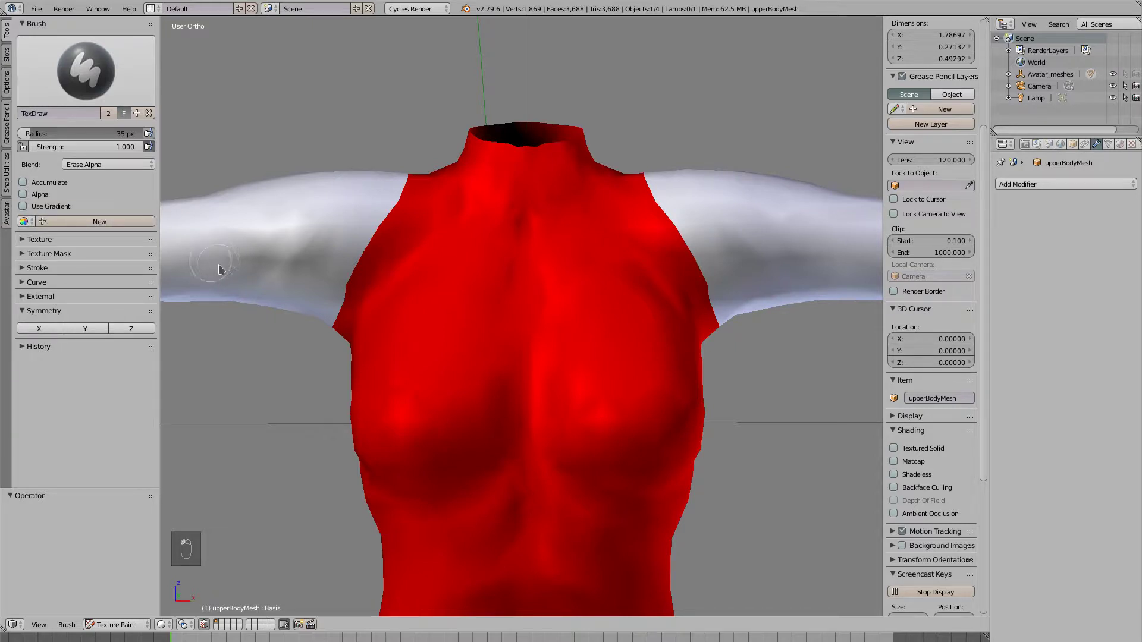
{"action": "scroll", "coordinate": [218, 269], "scroll_direction": "down", "scroll_amount": 3}
{"action": "left_click", "coordinate": [100, 166]}
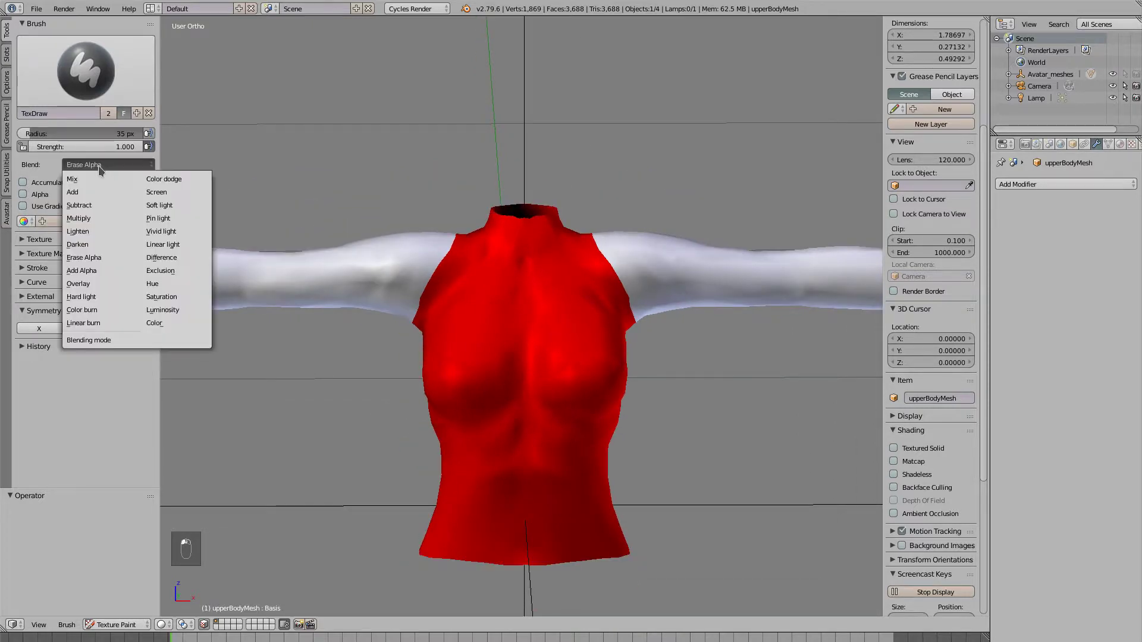
{"action": "left_click", "coordinate": [96, 174]}
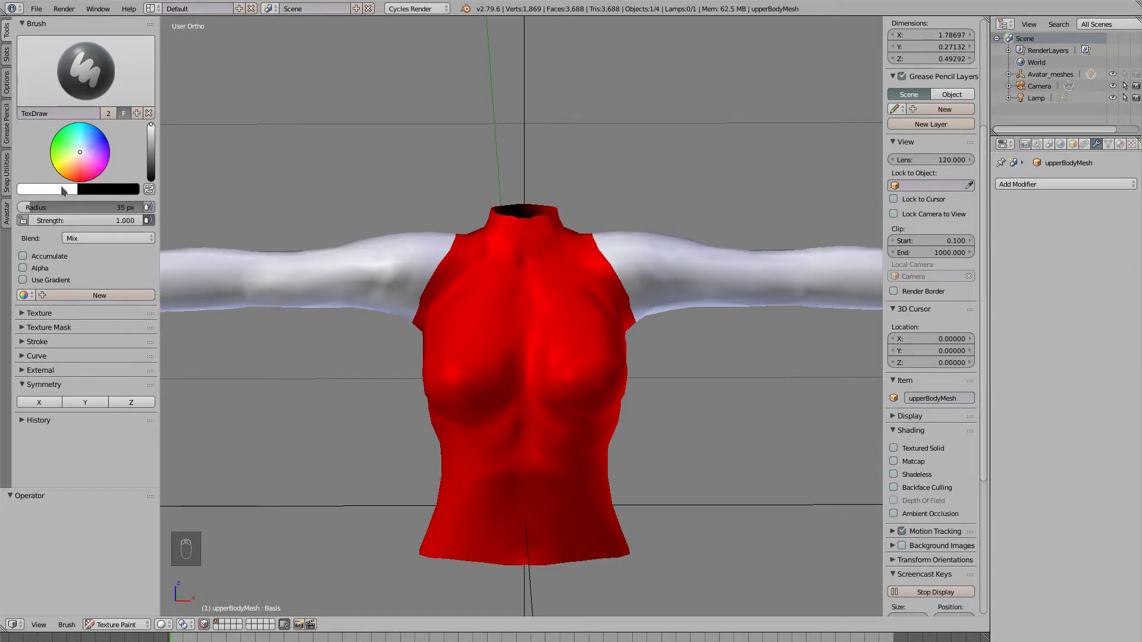
Sample the shirt's red as the brush colour and raise its brightness to the maximum.
{"action": "left_click", "coordinate": [64, 190]}
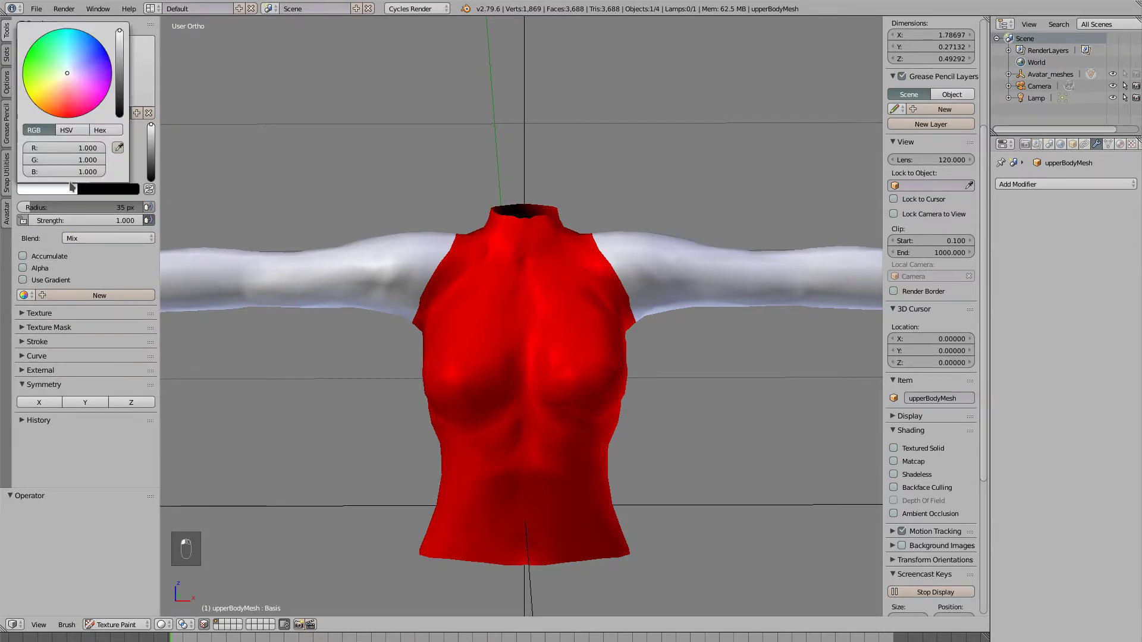
{"action": "left_click", "coordinate": [118, 149]}
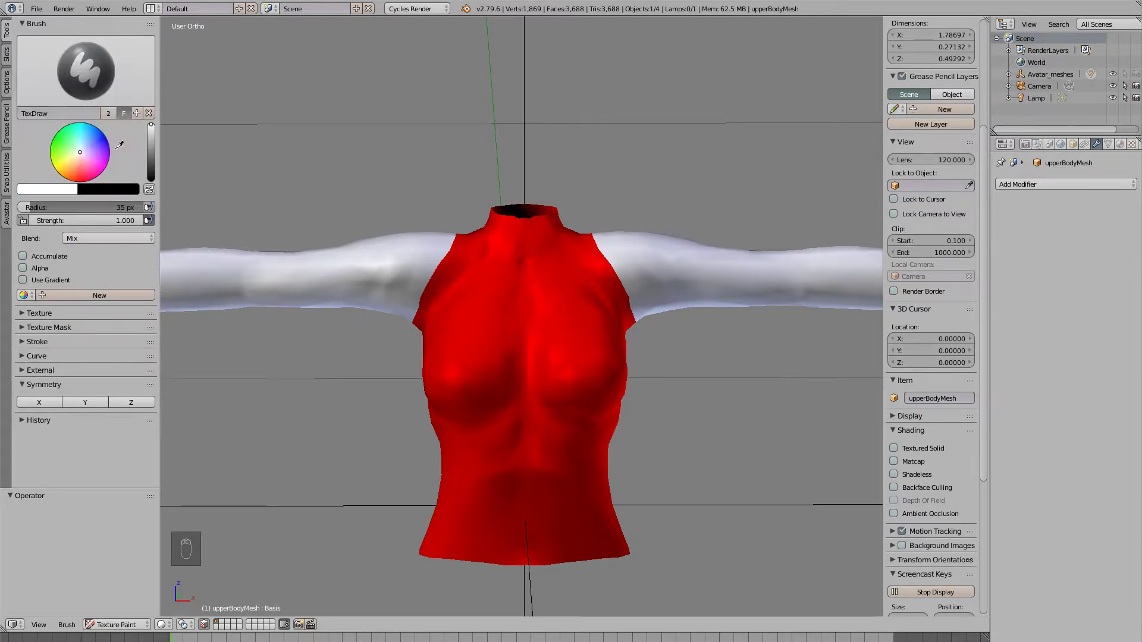
{"action": "left_click", "coordinate": [476, 320]}
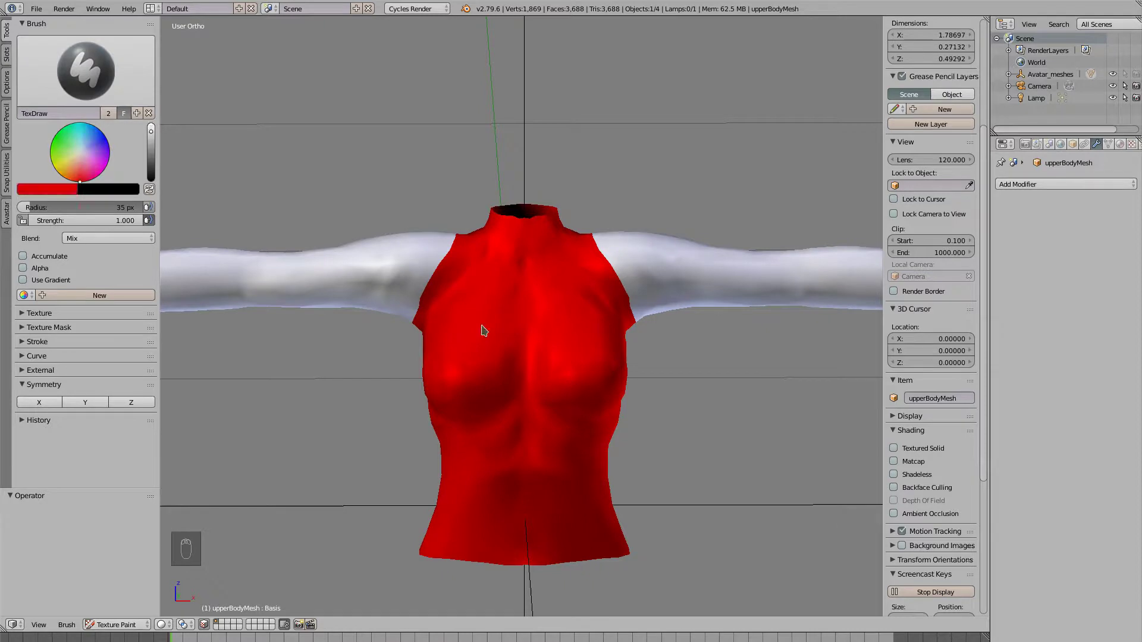
{"action": "left_click", "coordinate": [153, 128]}
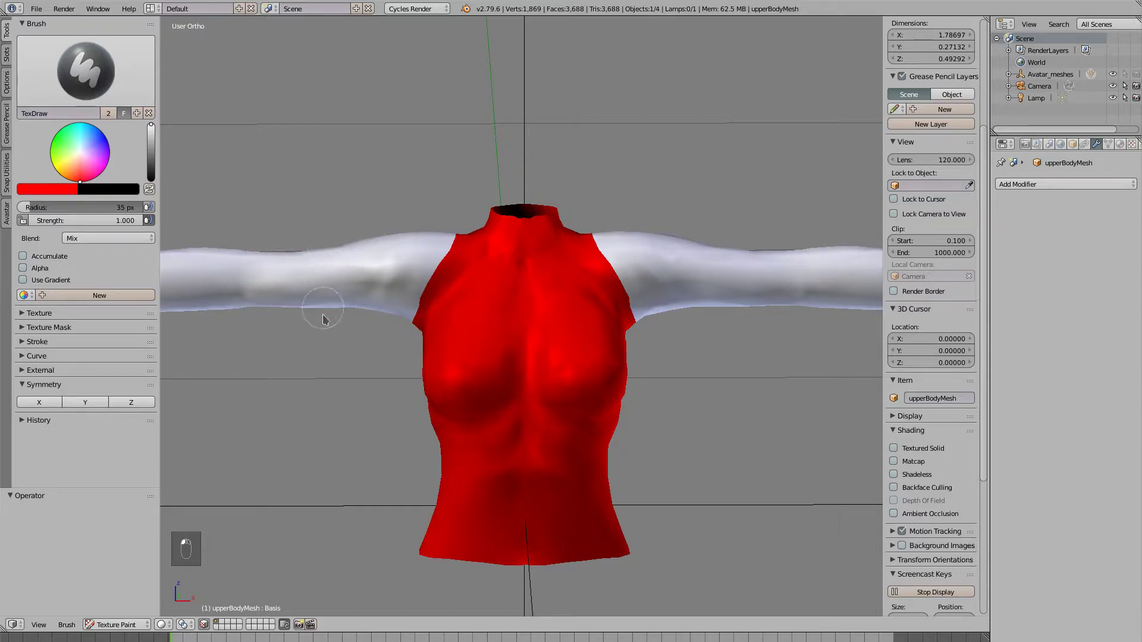
Turn on the brush's Alpha option and try a red band across the upper arm, undoing the stroke.
{"action": "left_click", "coordinate": [23, 268]}
{"action": "left_click_drag", "start_coordinate": [324, 241], "coordinate": [326, 306]}
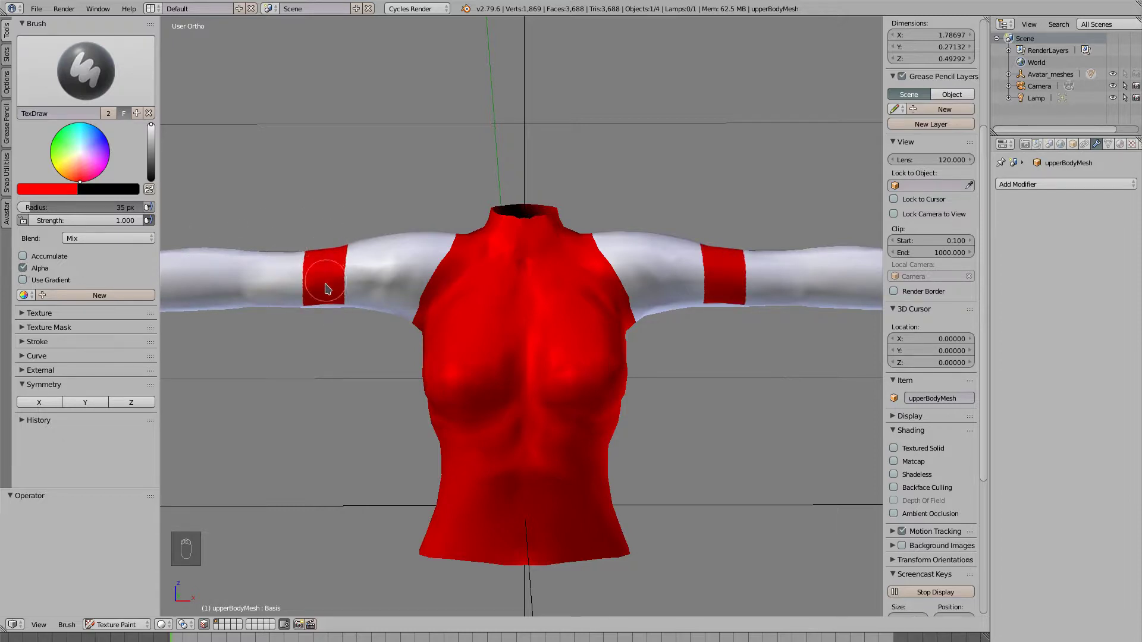
{"action": "key", "text": "ctrl+z"}
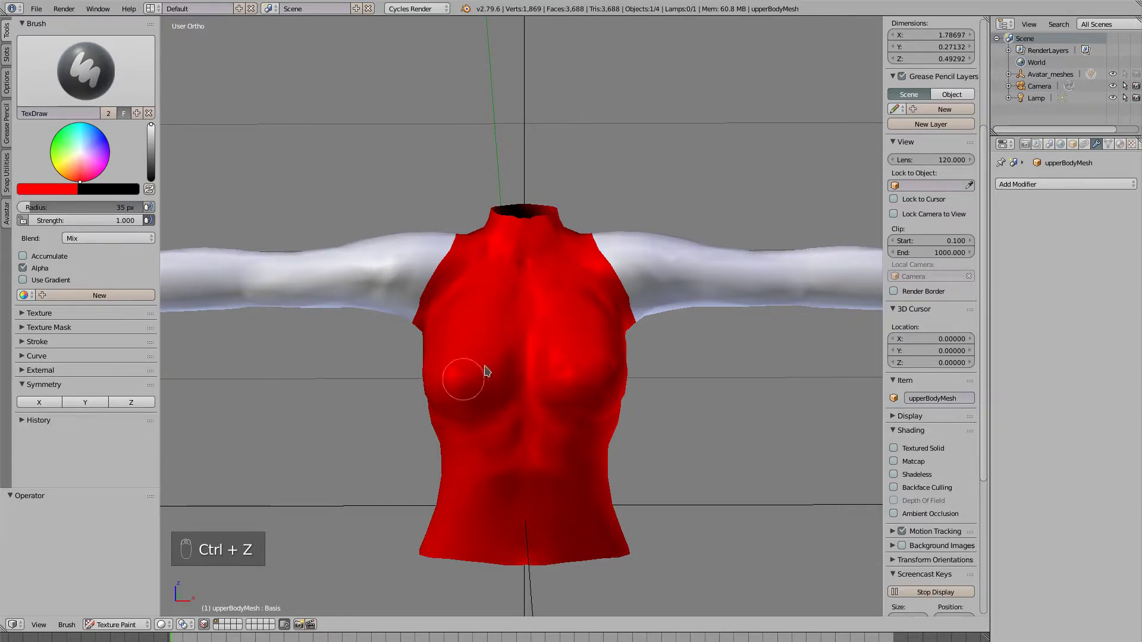
Erase the shirt front diagonally from the collar to the avatar's left armpit with a 51 px brush in Erase Alpha blend mode.
{"action": "left_click", "coordinate": [81, 239]}
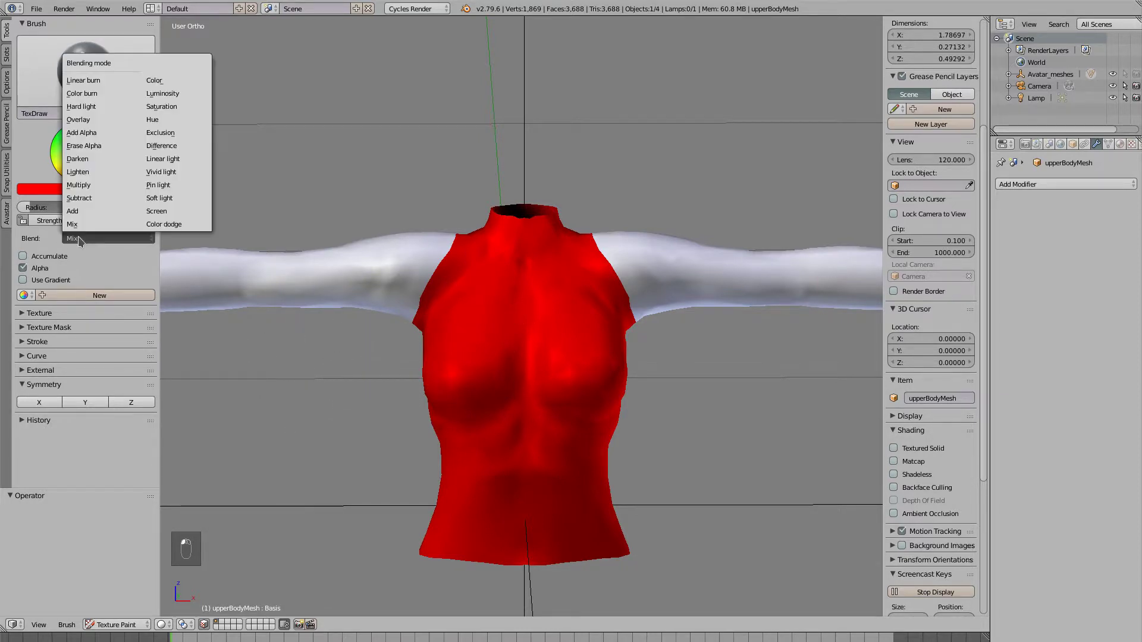
{"action": "left_click", "coordinate": [83, 146]}
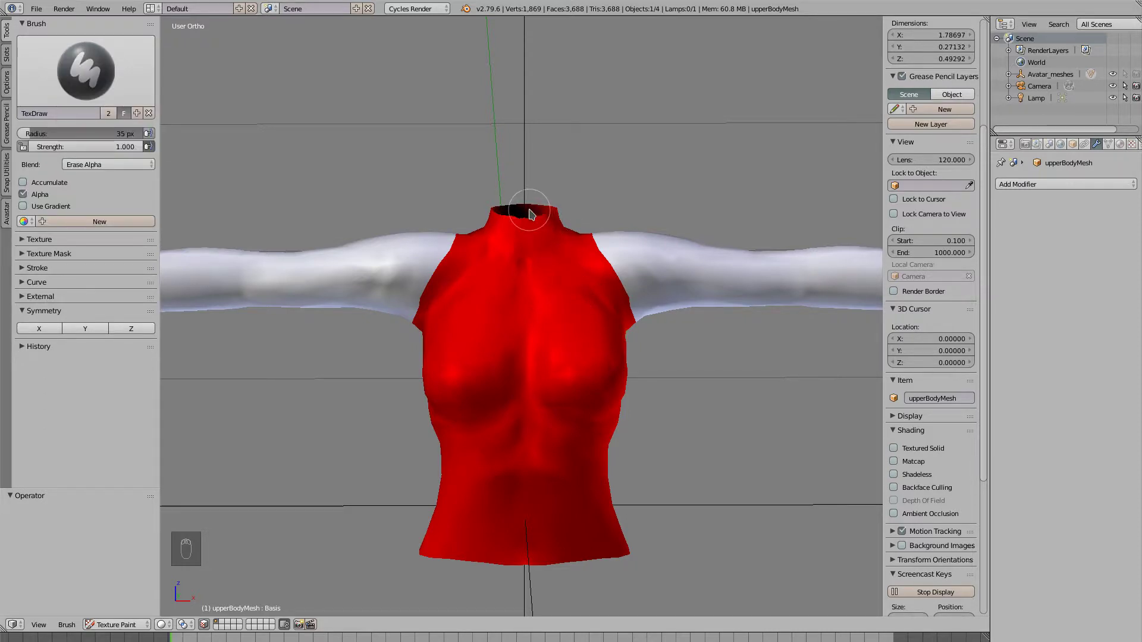
{"action": "key", "text": "bracketright"}
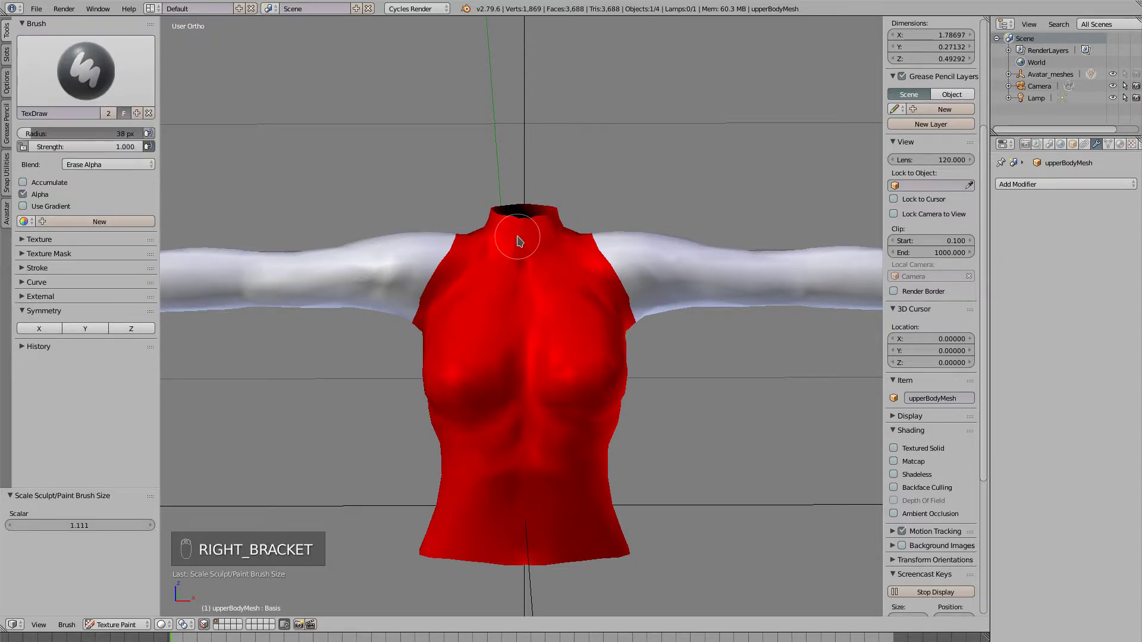
{"action": "key", "text": "bracketright"}
{"action": "key", "text": "bracketright"}
{"action": "key", "text": "bracketright"}
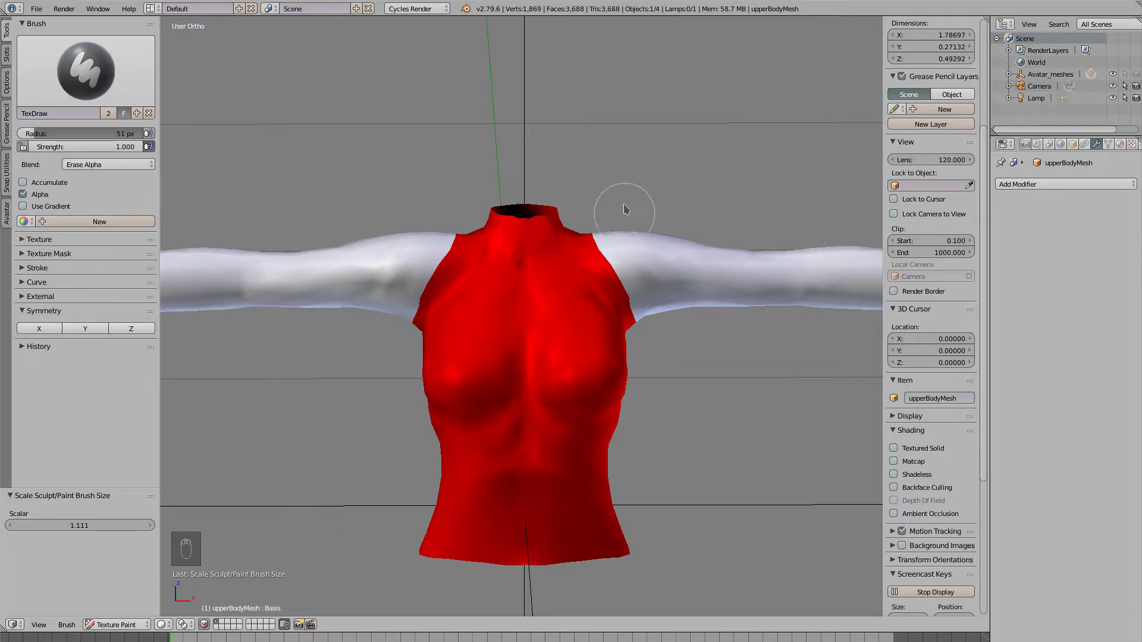
{"action": "left_click_drag", "start_coordinate": [523, 179], "coordinate": [627, 310]}
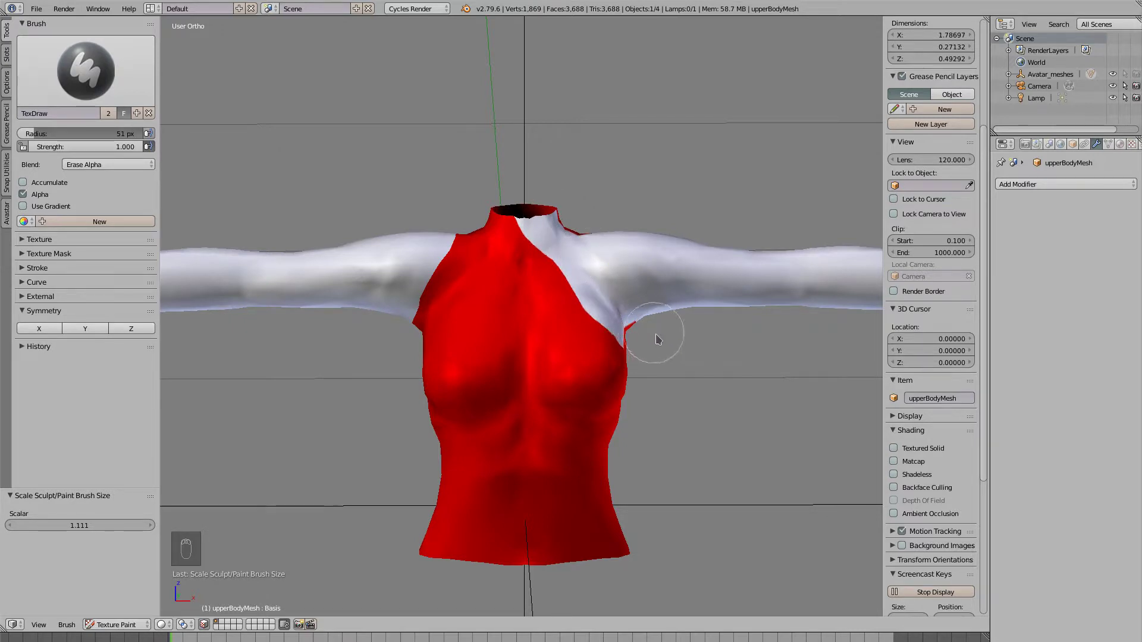
{"action": "mouse_move", "coordinate": [530, 184]}
{"action": "left_mouse_down"}
{"action": "mouse_move", "coordinate": [539, 228]}
{"action": "mouse_move", "coordinate": [571, 220]}
{"action": "mouse_move", "coordinate": [520, 229]}
{"action": "left_mouse_up"}
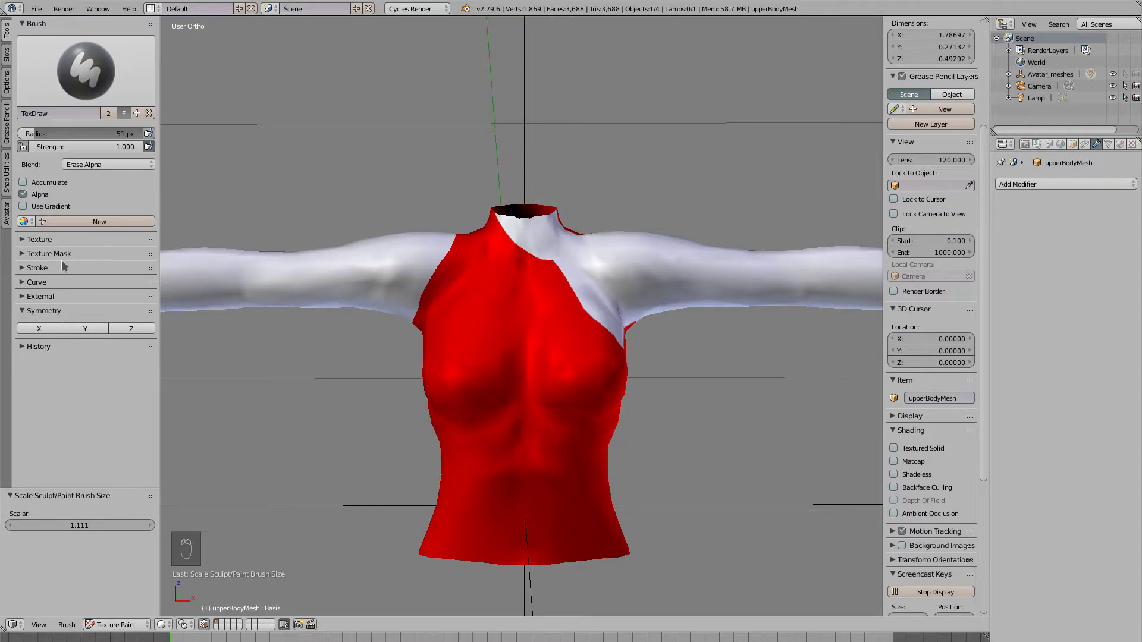
Set the brush's stroke method to Line and straighten the diagonal erased edge across the shirt front.
{"action": "left_click", "coordinate": [26, 268]}
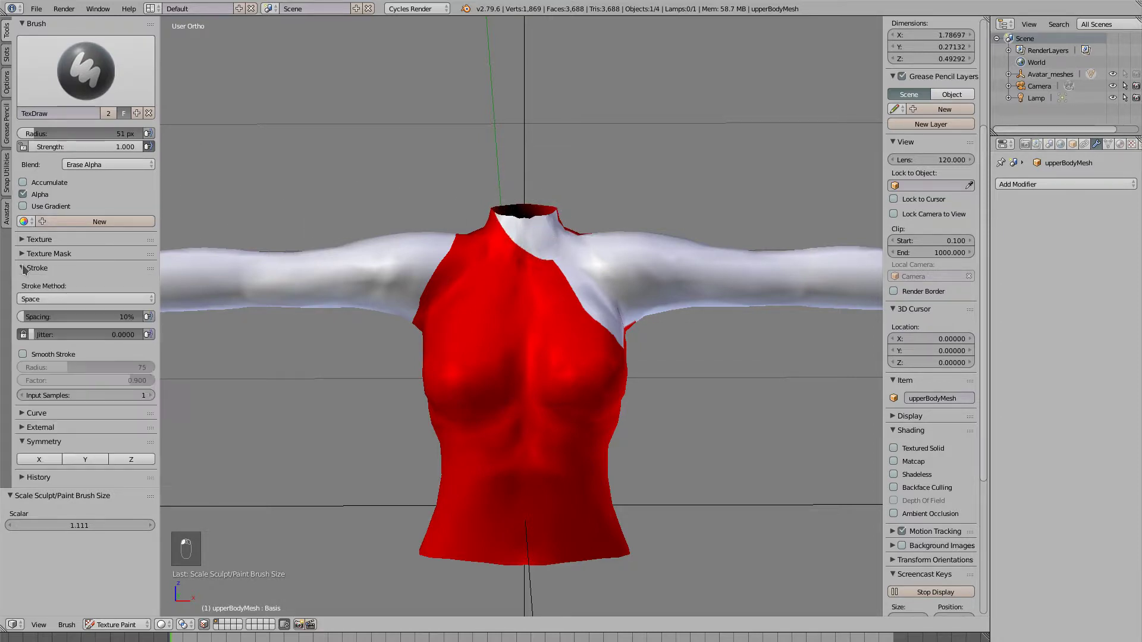
{"action": "left_click", "coordinate": [49, 300]}
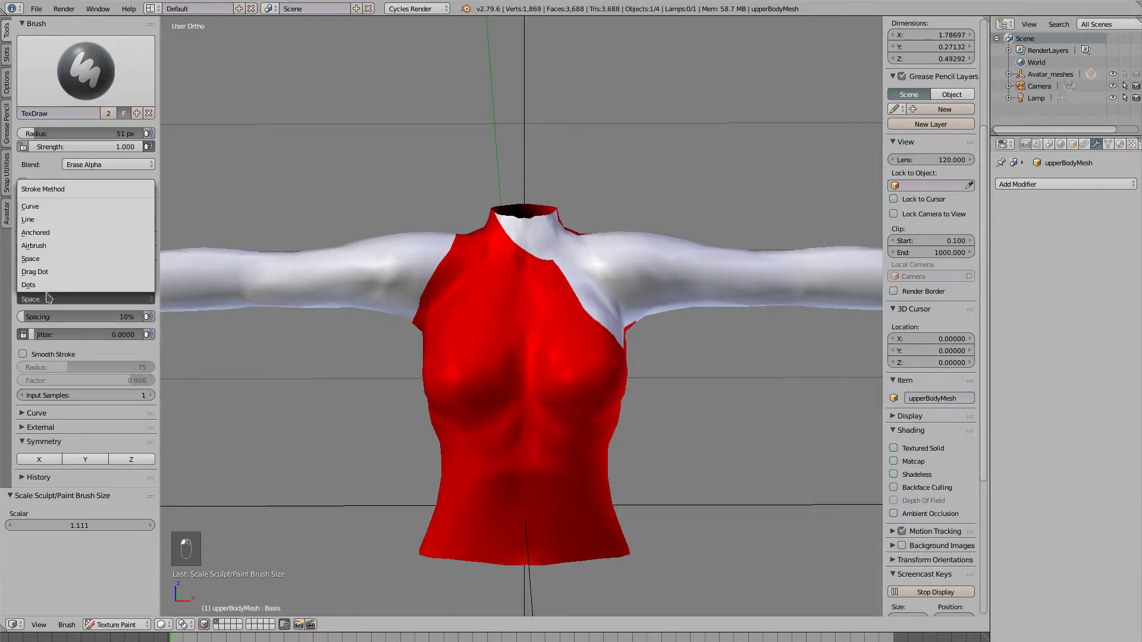
{"action": "left_click", "coordinate": [55, 220]}
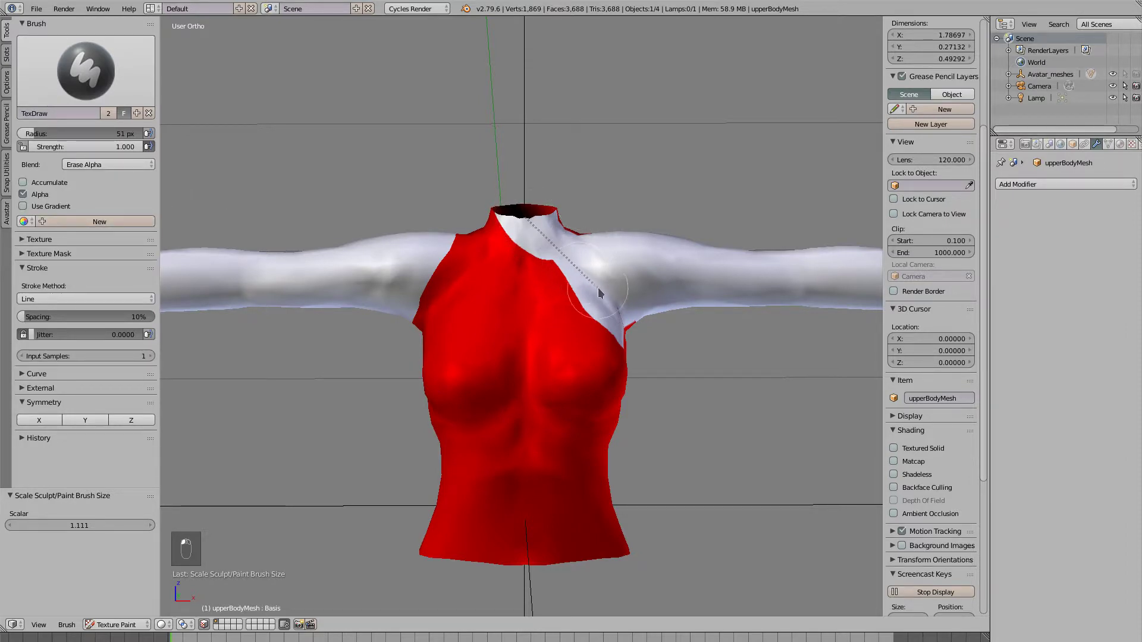
{"action": "left_click_drag", "start_coordinate": [597, 287], "coordinate": [626, 305]}
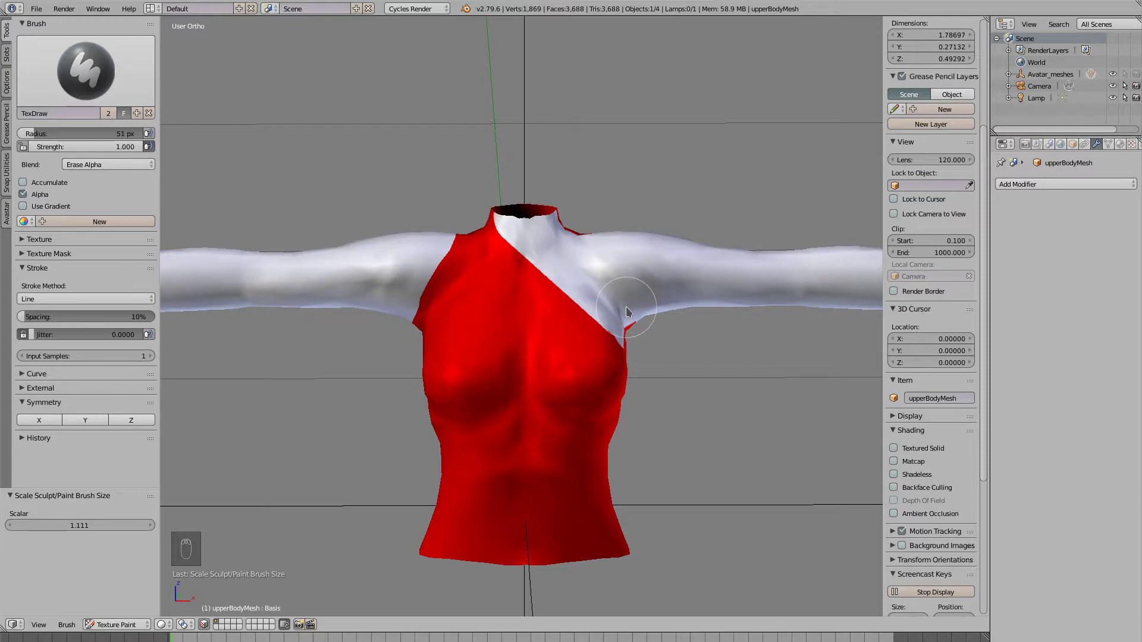
Erase the red under the avatar's left arm with straight strokes running from the front edge towards the back.
{"action": "mouse_move", "coordinate": [669, 322]}
{"action": "middle_mouse_down"}
{"action": "mouse_move", "coordinate": [601, 291]}
{"action": "mouse_move", "coordinate": [620, 310]}
{"action": "middle_mouse_up"}
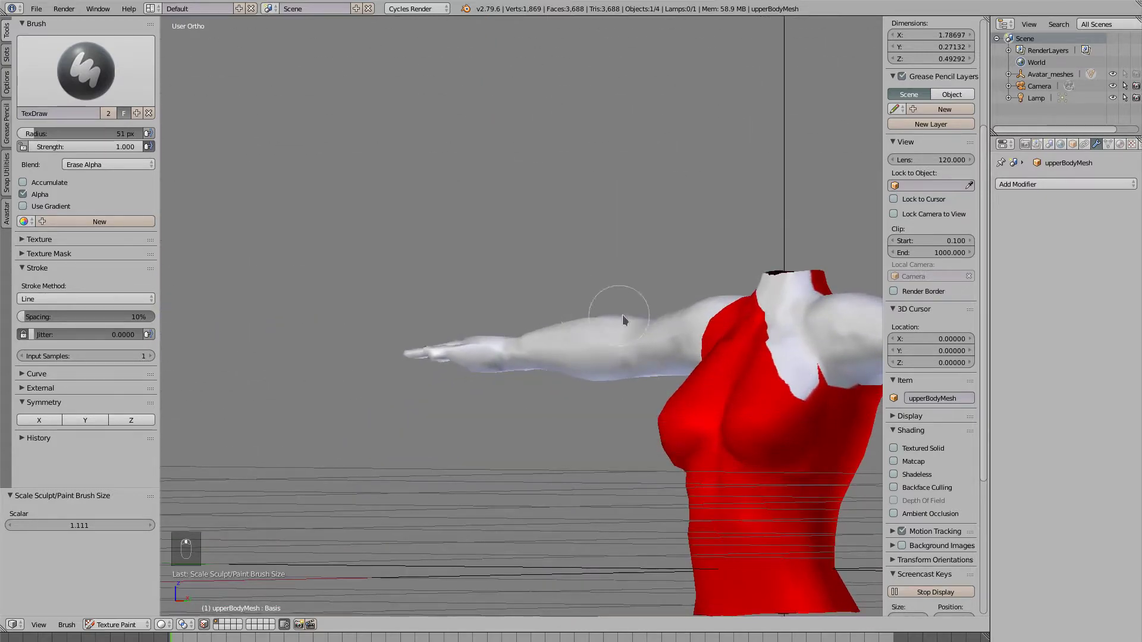
{"action": "scroll", "coordinate": [625, 316], "scroll_direction": "down", "scroll_amount": 4}
{"action": "middle_click_drag", "start_coordinate": [688, 332], "coordinate": [643, 296]}
{"action": "scroll", "coordinate": [644, 296], "scroll_direction": "up", "scroll_amount": 4}
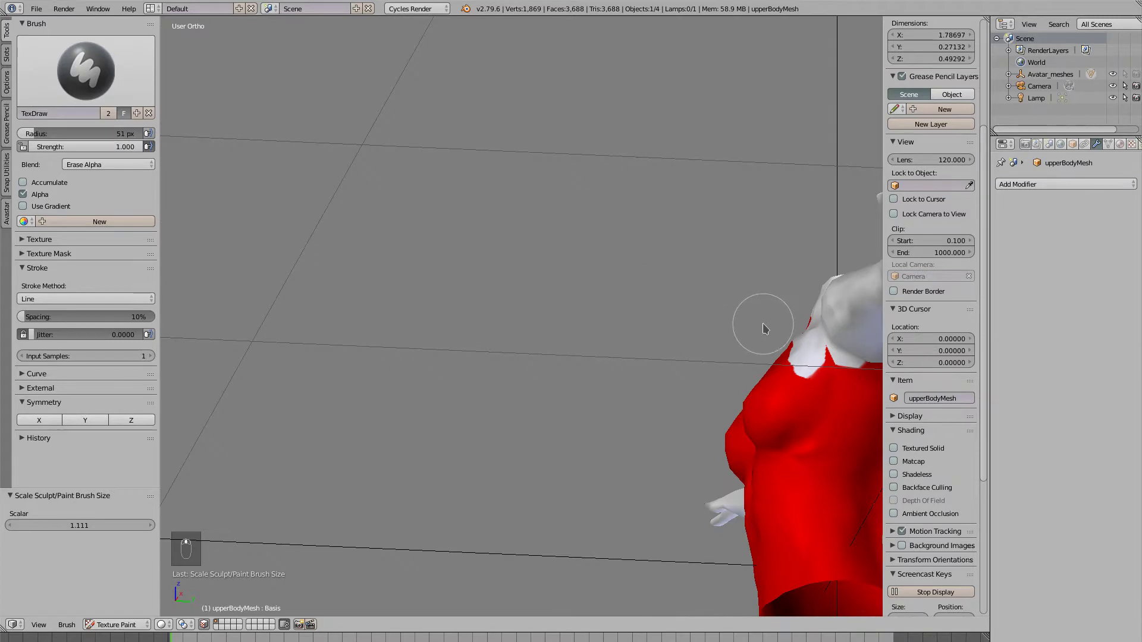
{"action": "middle_click_drag", "start_coordinate": [762, 323], "coordinate": [414, 260]}
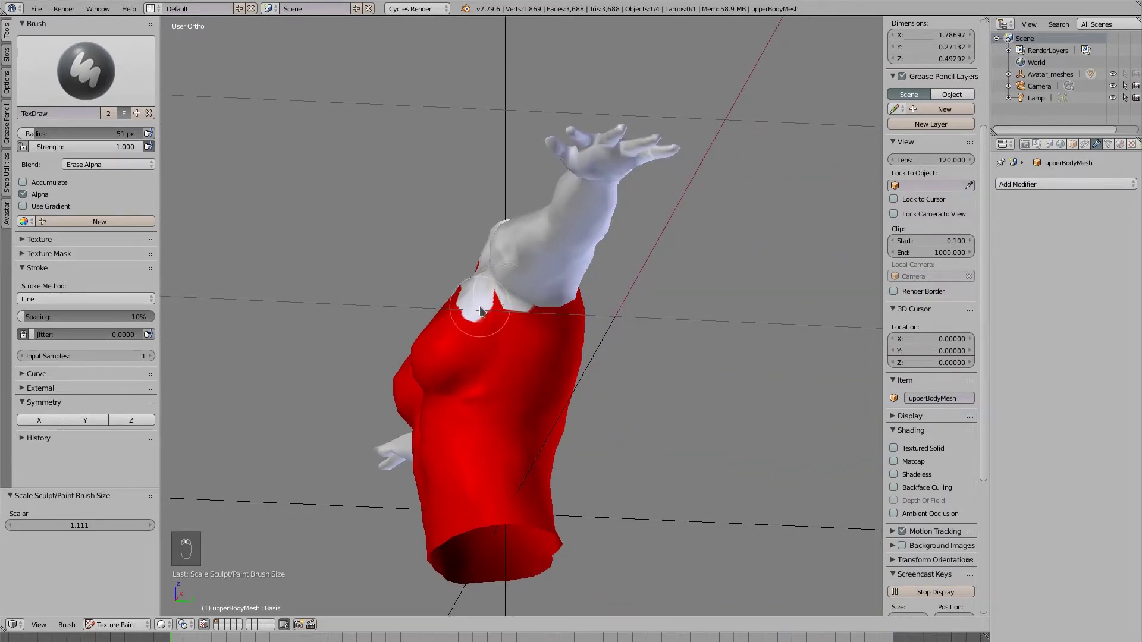
{"action": "left_click_drag", "start_coordinate": [495, 303], "coordinate": [564, 306]}
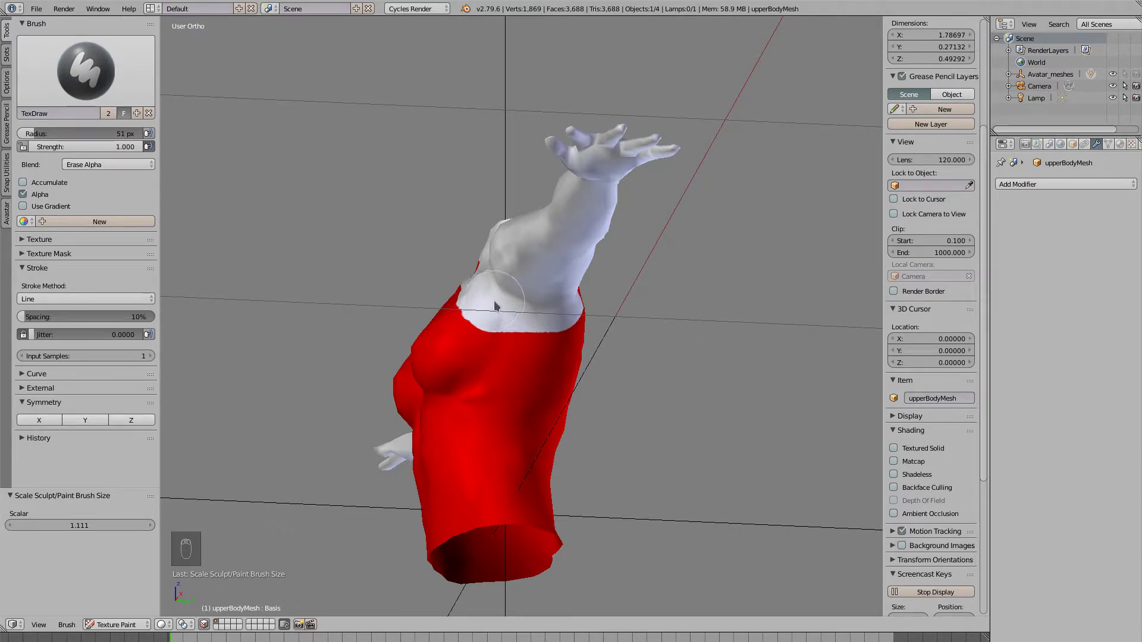
{"action": "mouse_move", "coordinate": [491, 307]}
{"action": "left_mouse_down"}
{"action": "mouse_move", "coordinate": [519, 335]}
{"action": "mouse_move", "coordinate": [555, 315]}
{"action": "left_mouse_up"}
Erase the shirt's back in a straight diagonal from the left armpit to the collar, including the leftover red on the shoulder.
{"action": "middle_click_drag", "start_coordinate": [560, 312], "coordinate": [469, 352]}
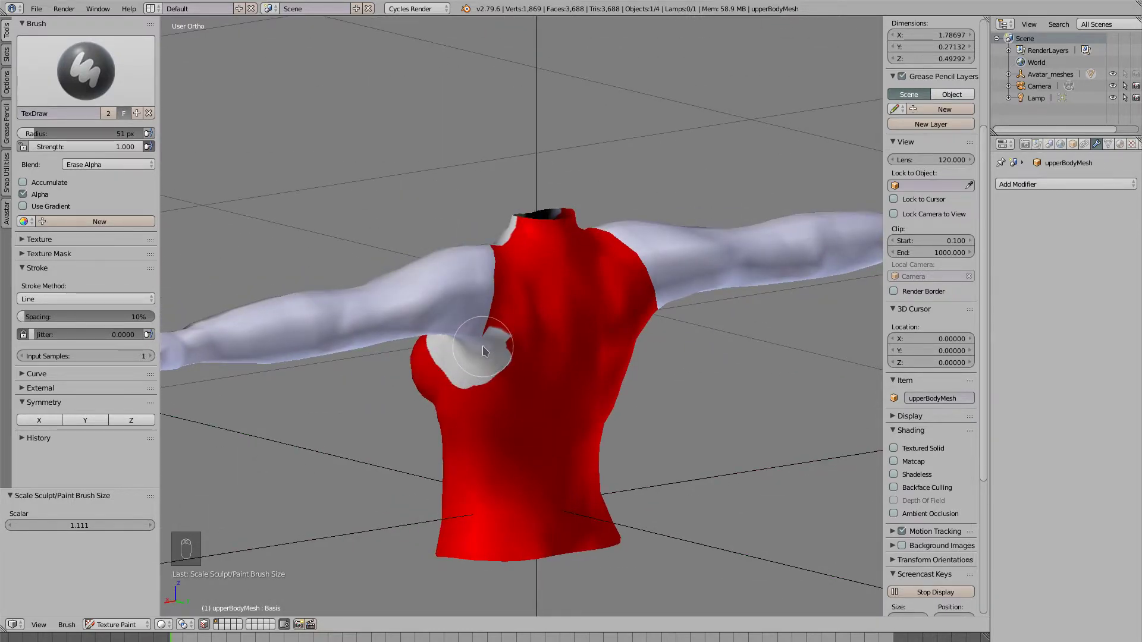
{"action": "left_click_drag", "start_coordinate": [483, 346], "coordinate": [532, 262]}
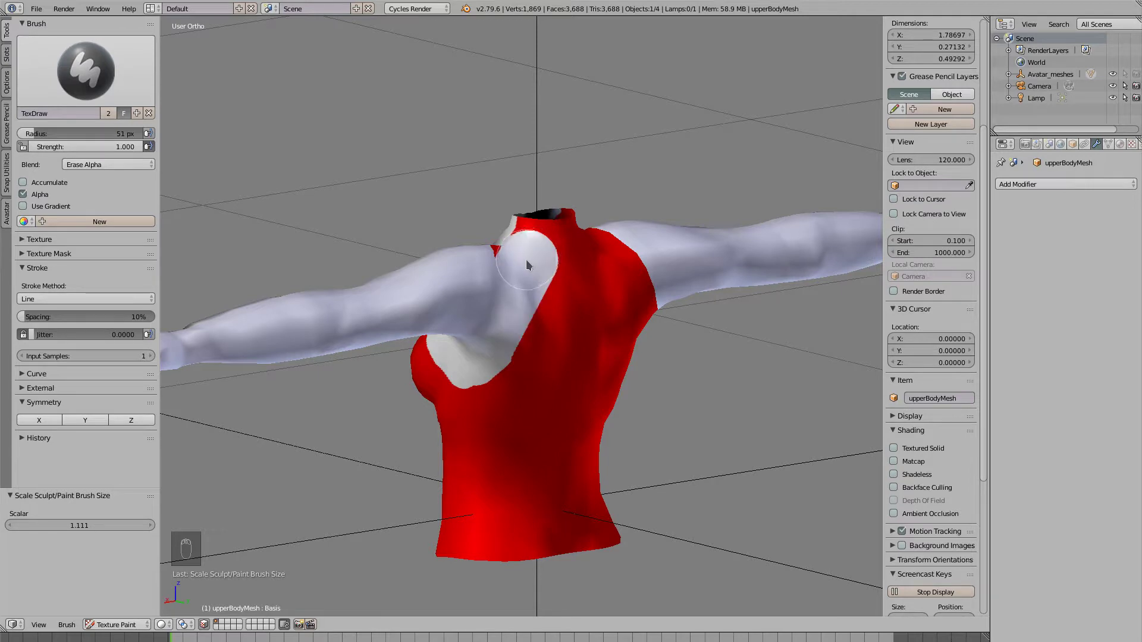
{"action": "left_click", "coordinate": [542, 226]}
{"action": "left_click", "coordinate": [494, 247]}
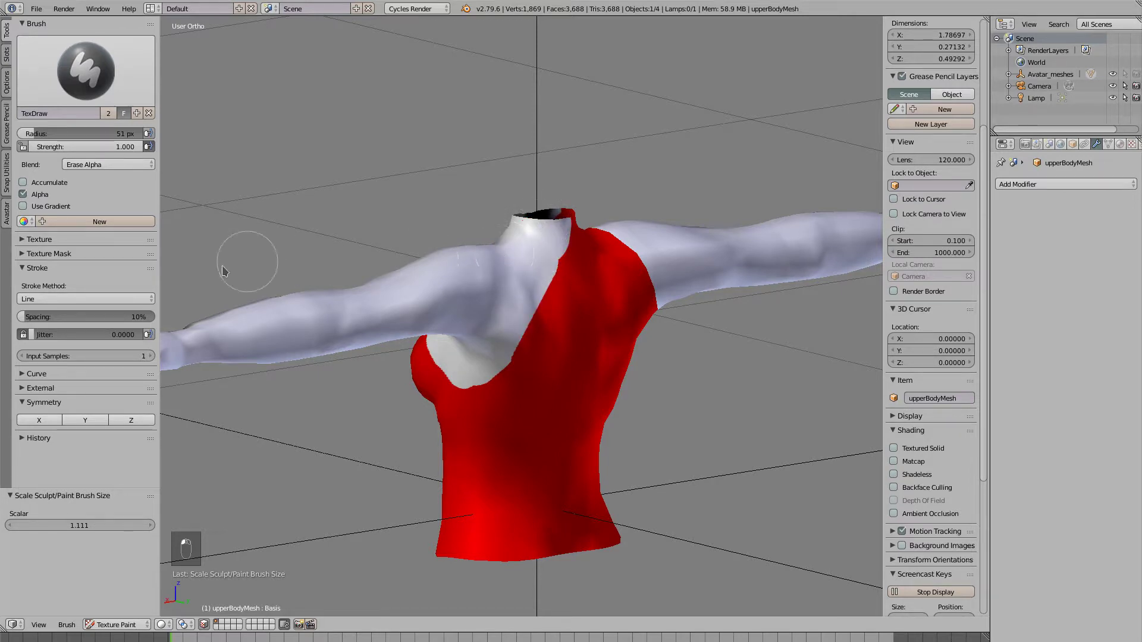
Set the stroke method to Space and erase the remaining red around the left shoulder and collar freehand.
{"action": "left_click", "coordinate": [66, 295]}
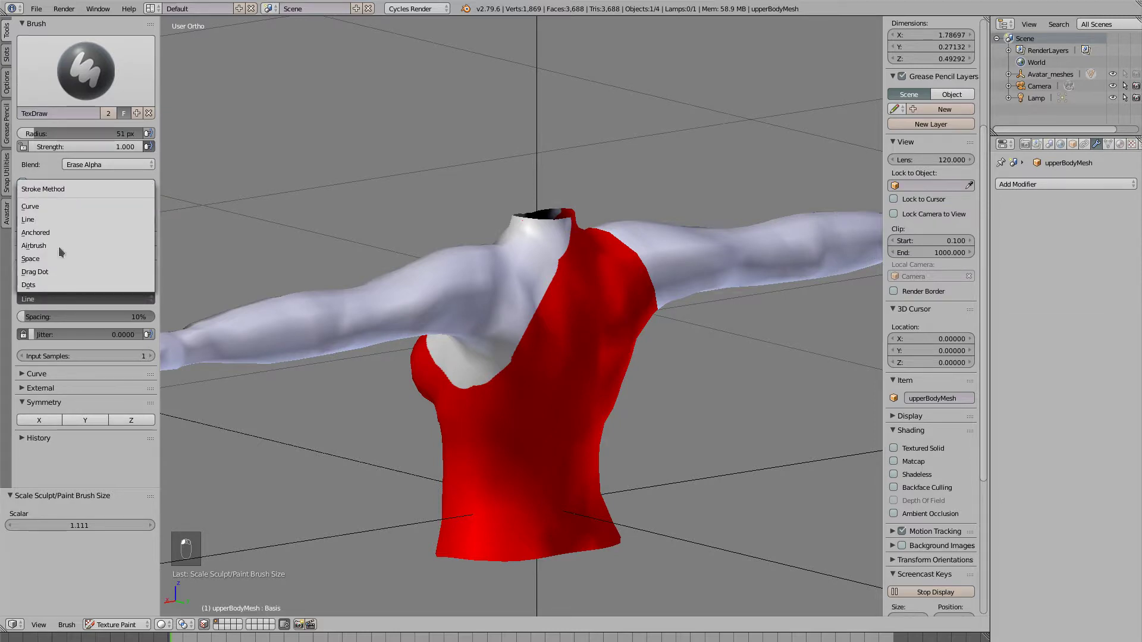
{"action": "left_click", "coordinate": [51, 267]}
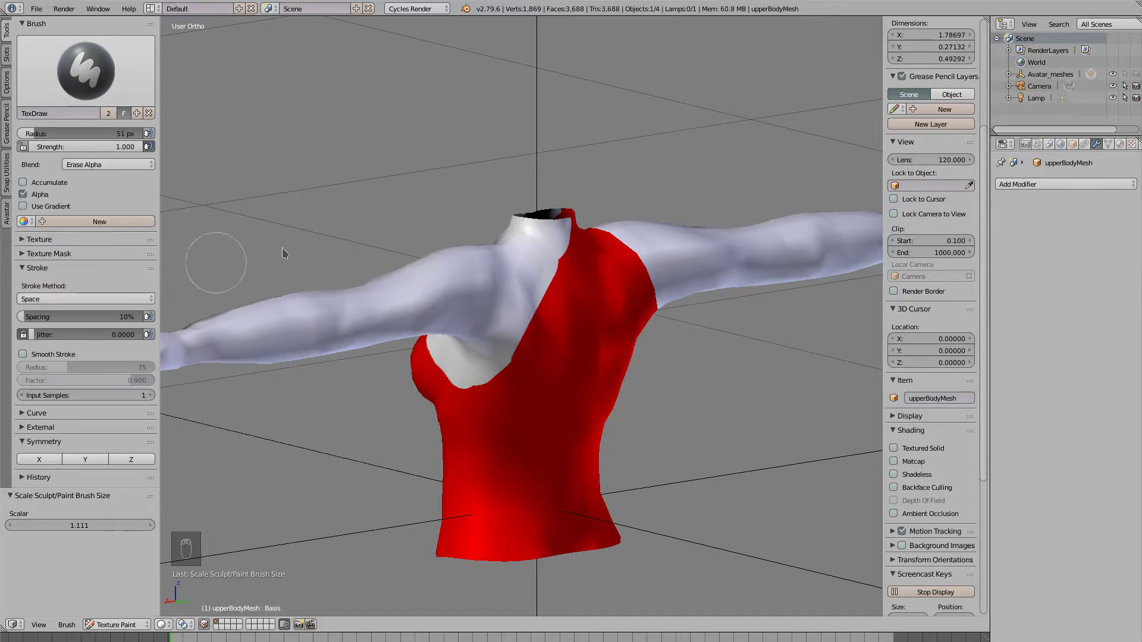
{"action": "mouse_move", "coordinate": [357, 256]}
{"action": "middle_mouse_down"}
{"action": "mouse_move", "coordinate": [293, 287]}
{"action": "mouse_move", "coordinate": [443, 280]}
{"action": "middle_mouse_up"}
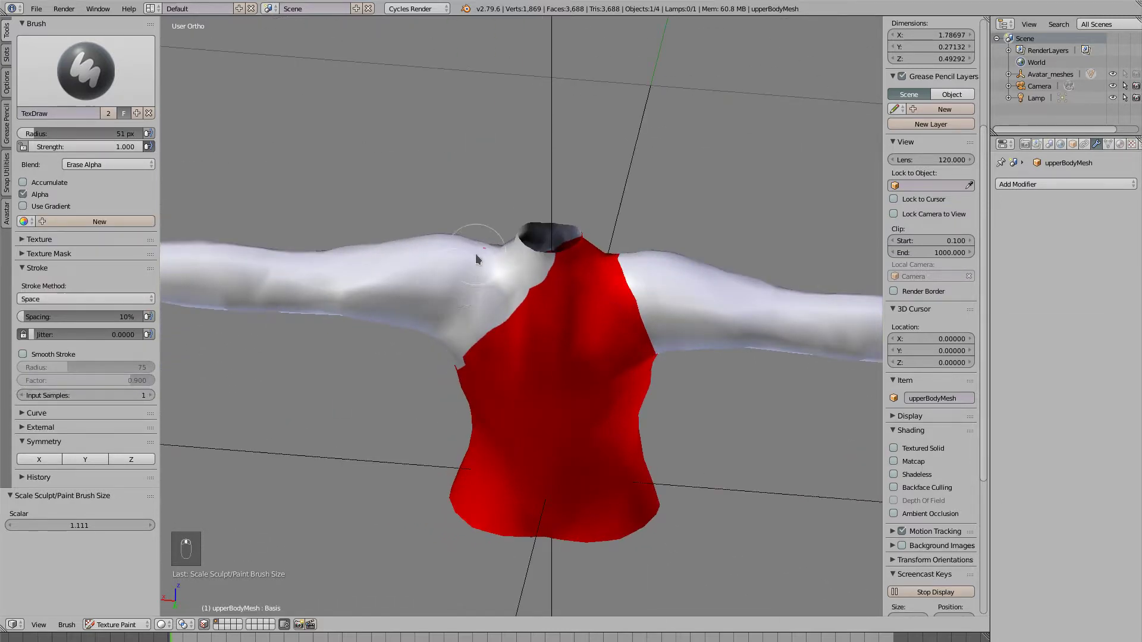
{"action": "mouse_move", "coordinate": [478, 244]}
{"action": "left_mouse_down"}
{"action": "mouse_move", "coordinate": [477, 232]}
{"action": "mouse_move", "coordinate": [449, 338]}
{"action": "mouse_move", "coordinate": [469, 333]}
{"action": "mouse_move", "coordinate": [533, 267]}
{"action": "mouse_move", "coordinate": [564, 215]}
{"action": "mouse_move", "coordinate": [549, 245]}
{"action": "left_mouse_up"}
{"action": "mouse_move", "coordinate": [550, 244]}
{"action": "middle_mouse_down"}
{"action": "mouse_move", "coordinate": [464, 266]}
{"action": "mouse_move", "coordinate": [339, 257]}
{"action": "mouse_move", "coordinate": [357, 256]}
{"action": "middle_mouse_up"}
{"action": "mouse_move", "coordinate": [489, 247]}
{"action": "left_mouse_down"}
{"action": "mouse_move", "coordinate": [505, 268]}
{"action": "mouse_move", "coordinate": [496, 250]}
{"action": "mouse_move", "coordinate": [470, 265]}
{"action": "left_mouse_up"}
{"action": "mouse_move", "coordinate": [470, 264]}
{"action": "middle_mouse_down"}
{"action": "mouse_move", "coordinate": [542, 283]}
{"action": "mouse_move", "coordinate": [524, 277]}
{"action": "middle_mouse_up"}
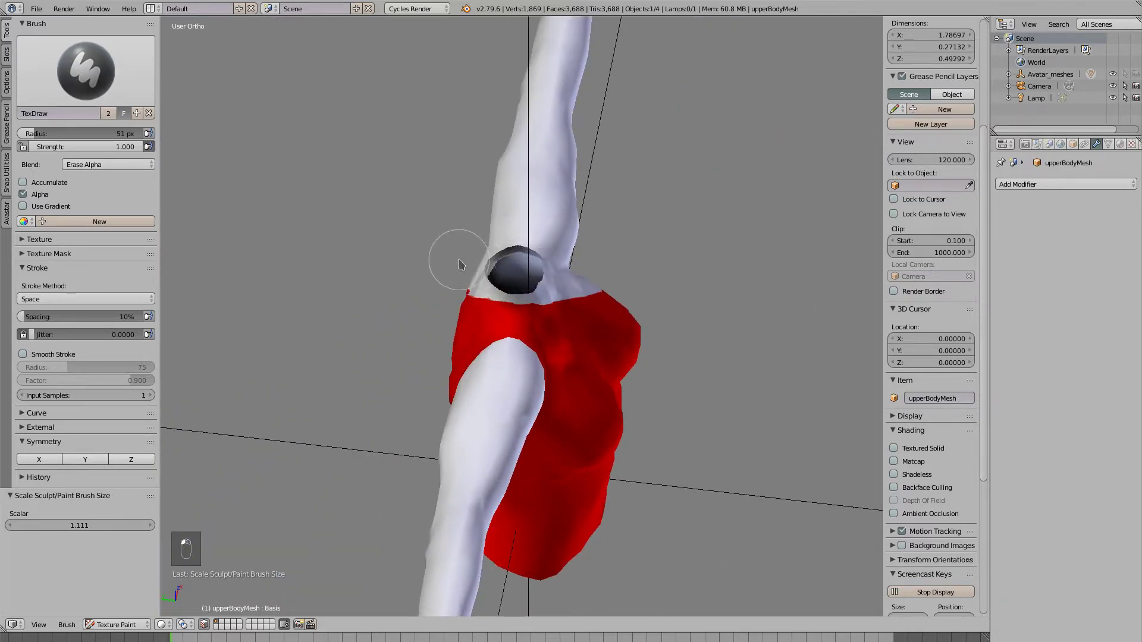
{"action": "middle_click_drag", "start_coordinate": [453, 255], "coordinate": [540, 254]}
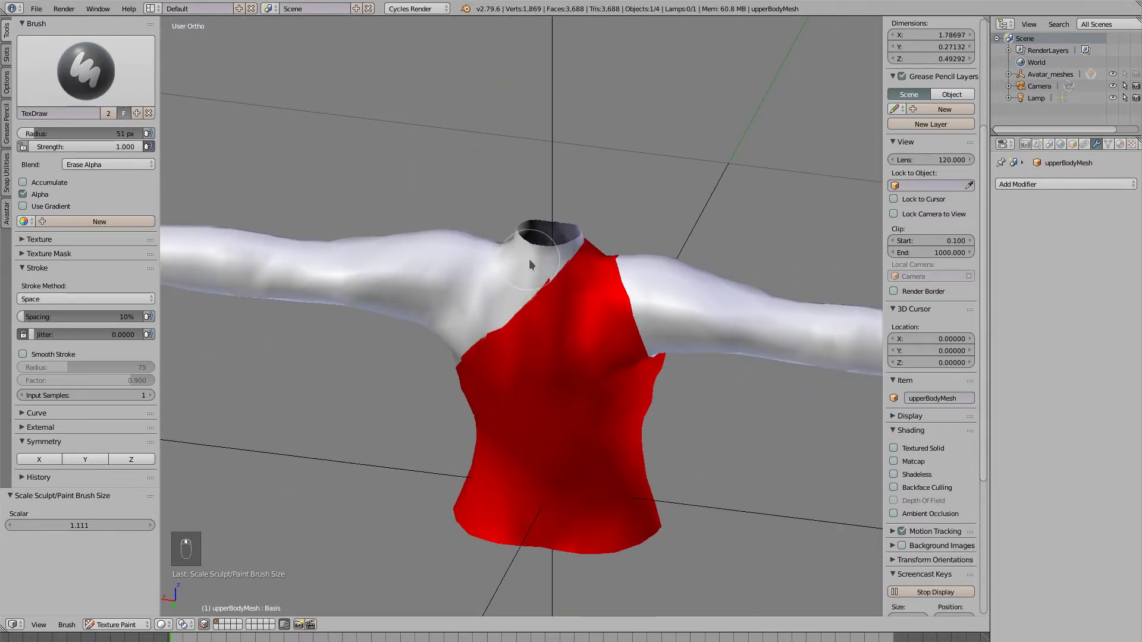
Set the stroke method to Line and straighten the jagged diagonal edge on the shirt's back near the left armpit.
{"action": "key", "text": "KP_Add"}
{"action": "key", "text": "KP_Add"}
{"action": "key", "text": "KP_Add"}
{"action": "key", "text": "KP_Add"}
{"action": "key", "text": "KP_Add"}
{"action": "key", "text": "KP_Add"}
{"action": "key", "text": "KP_Add"}
{"action": "key", "text": "KP_Add"}
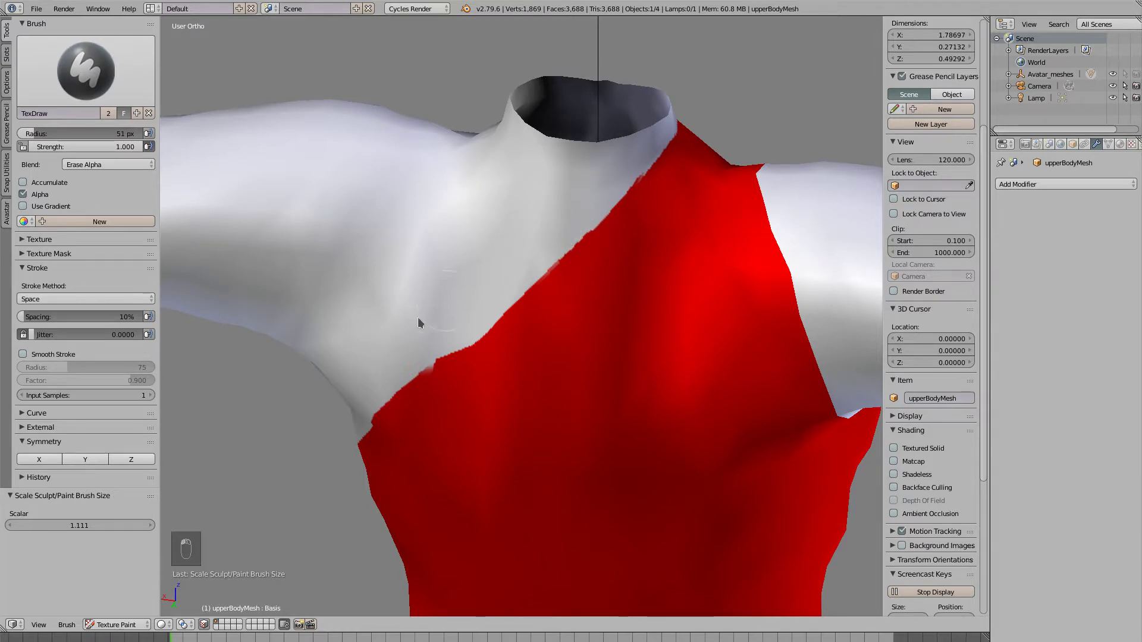
{"action": "left_click", "coordinate": [50, 299]}
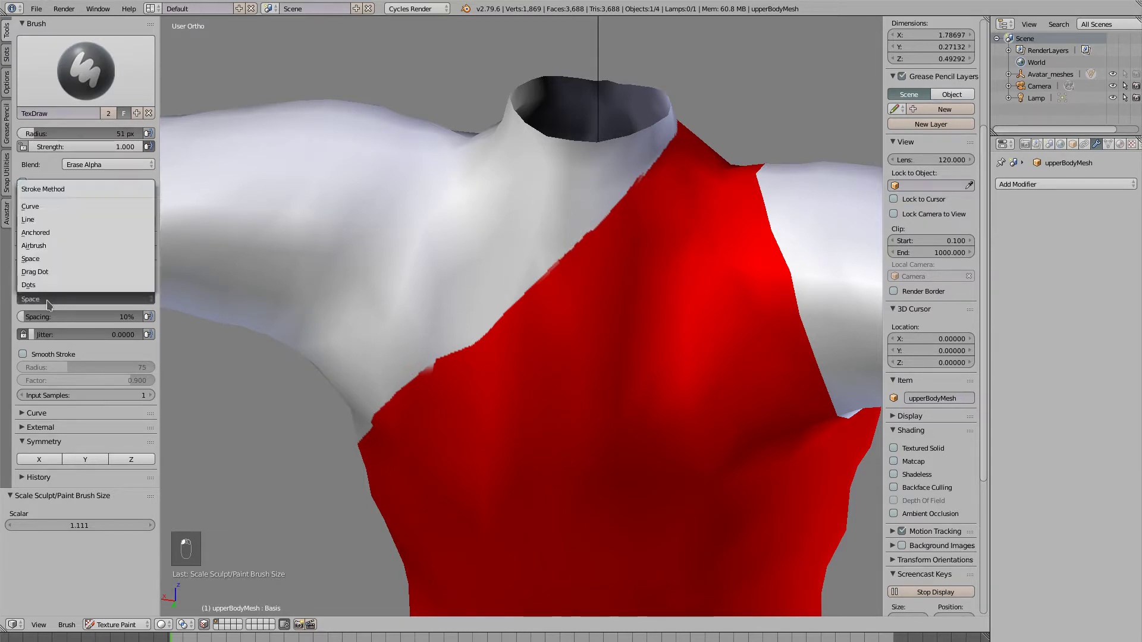
{"action": "left_click", "coordinate": [45, 219]}
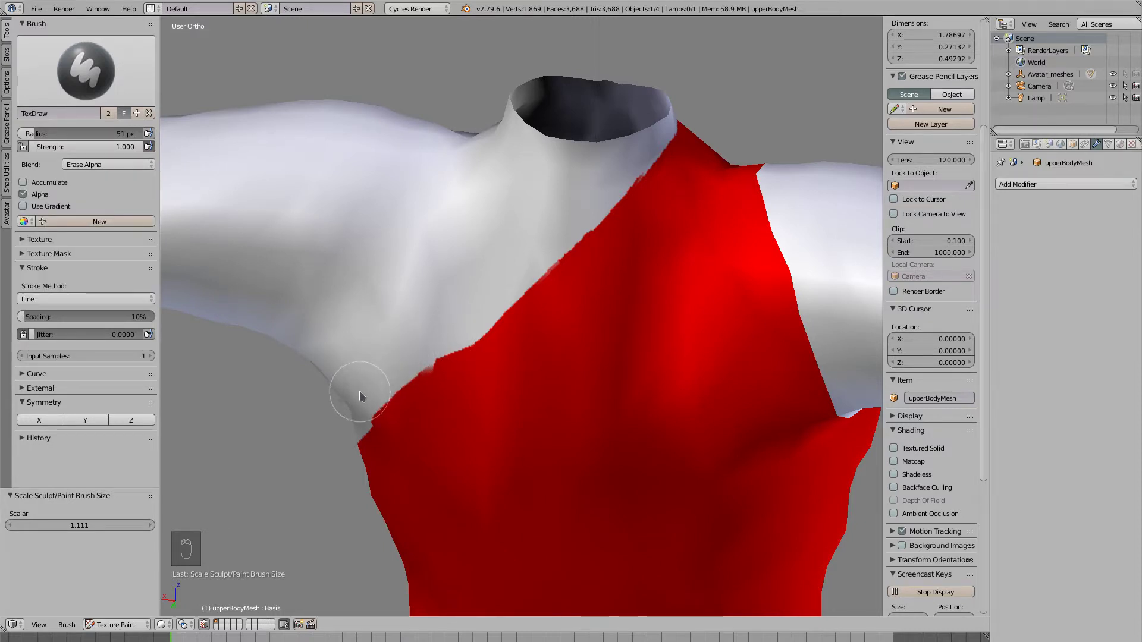
{"action": "left_click_drag", "start_coordinate": [358, 394], "coordinate": [497, 276]}
{"action": "left_click_drag", "start_coordinate": [544, 236], "coordinate": [547, 233]}
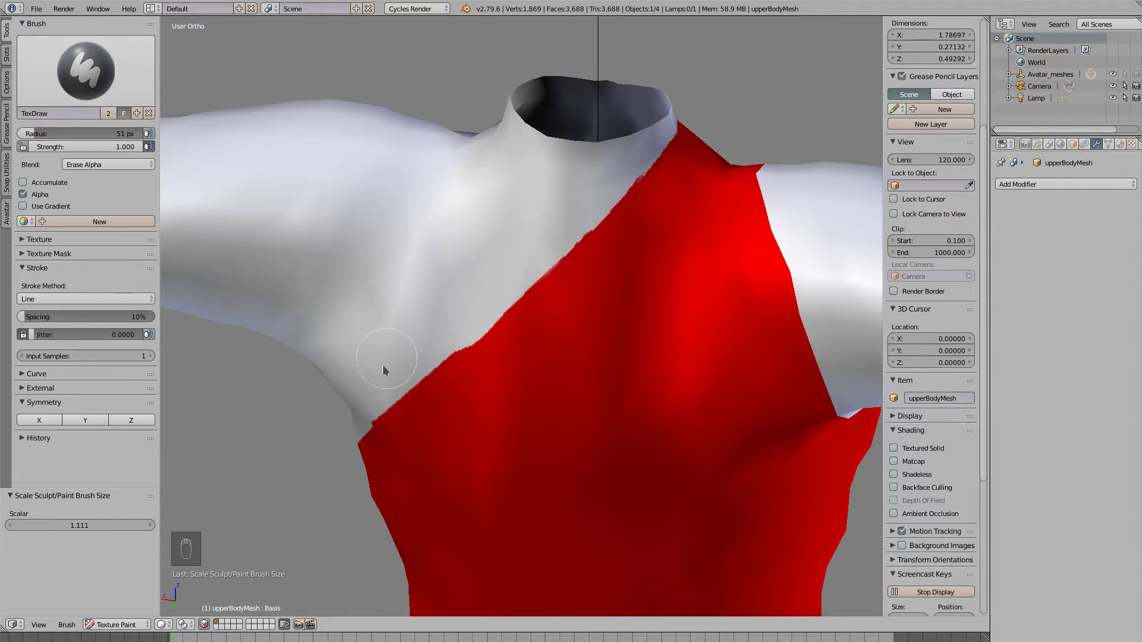
{"action": "mouse_move", "coordinate": [367, 396]}
{"action": "left_mouse_down"}
{"action": "mouse_move", "coordinate": [449, 334]}
{"action": "mouse_move", "coordinate": [500, 275]}
{"action": "left_mouse_up"}
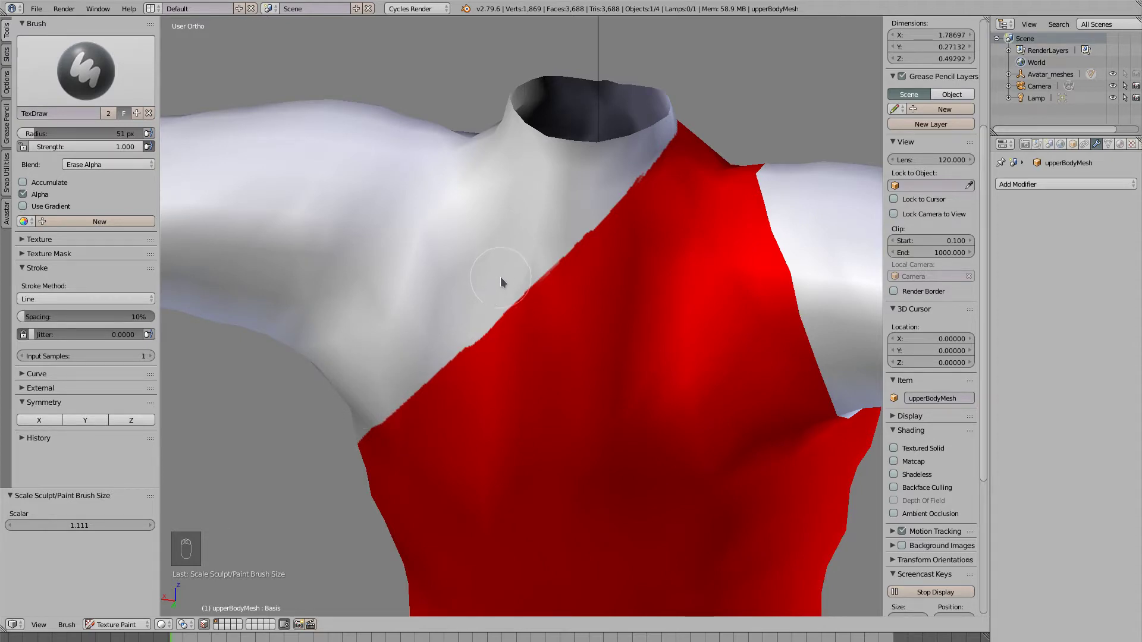
Examine the one-shoulder shirt from the back, front and slightly above to check the erased edges.
{"action": "scroll", "coordinate": [562, 213], "scroll_direction": "down", "scroll_amount": 5}
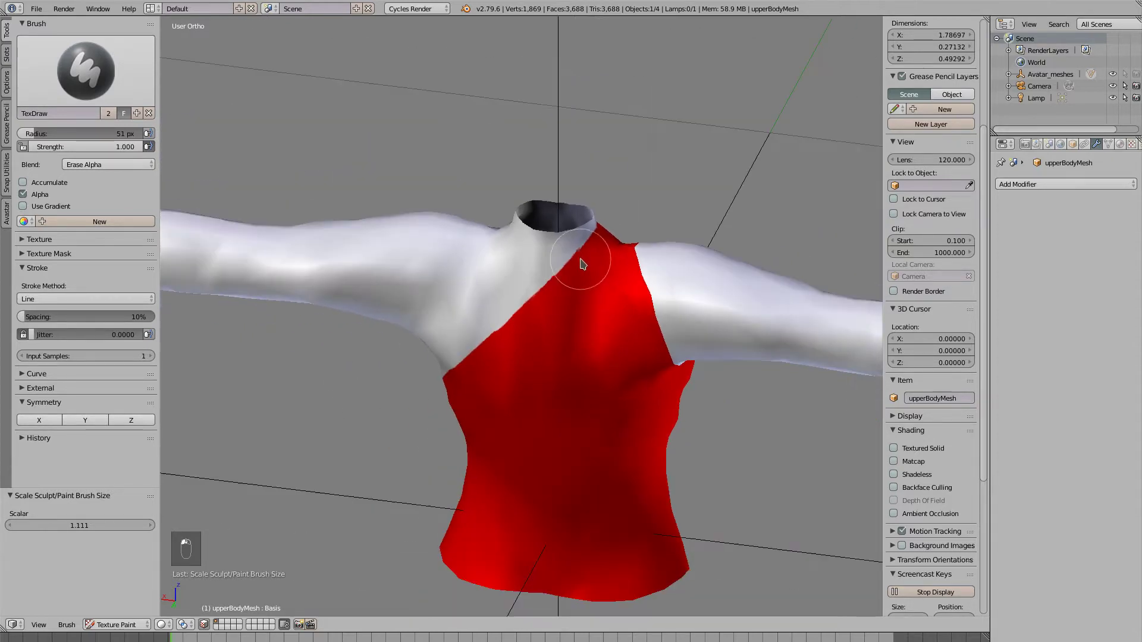
{"action": "mouse_move", "coordinate": [581, 258]}
{"action": "middle_mouse_down"}
{"action": "mouse_move", "coordinate": [369, 272]}
{"action": "mouse_move", "coordinate": [332, 255]}
{"action": "mouse_move", "coordinate": [338, 269]}
{"action": "middle_mouse_up"}
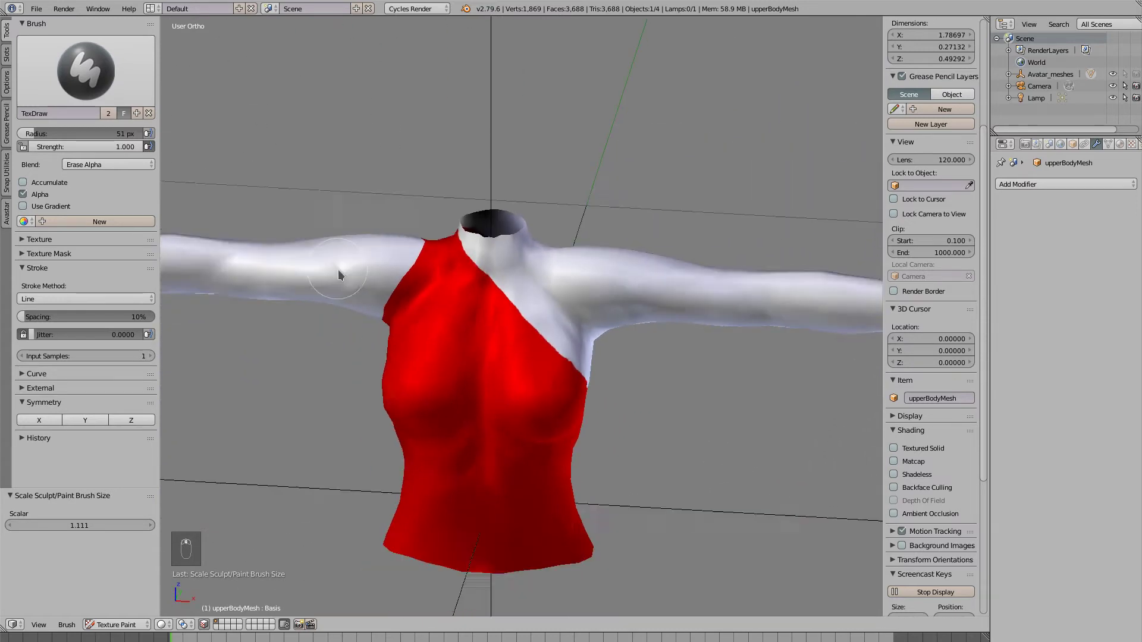
{"action": "scroll", "coordinate": [408, 400], "scroll_direction": "down", "scroll_amount": 3}
{"action": "mouse_move", "coordinate": [435, 400]}
{"action": "middle_mouse_down", "text": "shift"}
{"action": "mouse_move", "coordinate": [476, 326]}
{"action": "mouse_move", "coordinate": [523, 338]}
{"action": "mouse_move", "coordinate": [536, 298]}
{"action": "mouse_move", "coordinate": [541, 344]}
{"action": "middle_mouse_up", "text": "shift"}
{"action": "scroll", "coordinate": [490, 322], "scroll_direction": "up", "scroll_amount": 3}
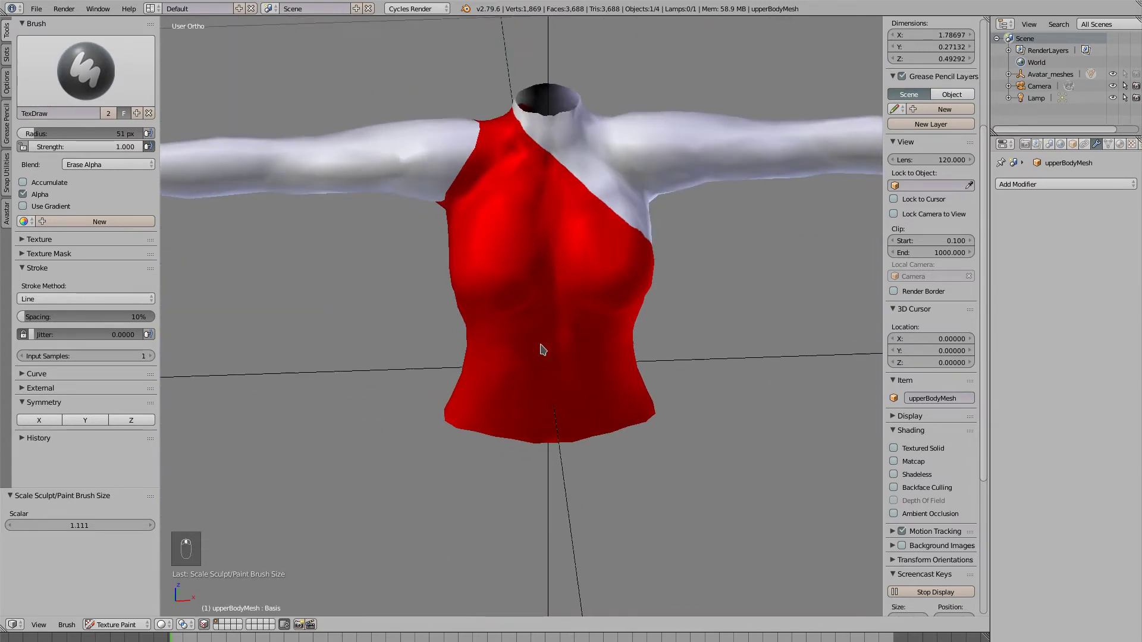
{"action": "mouse_move", "coordinate": [683, 349]}
{"action": "middle_mouse_down"}
{"action": "mouse_move", "coordinate": [689, 301]}
{"action": "mouse_move", "coordinate": [740, 268]}
{"action": "mouse_move", "coordinate": [672, 298]}
{"action": "mouse_move", "coordinate": [563, 313]}
{"action": "mouse_move", "coordinate": [691, 329]}
{"action": "mouse_move", "coordinate": [693, 297]}
{"action": "mouse_move", "coordinate": [683, 313]}
{"action": "middle_mouse_up"}
{"action": "scroll", "coordinate": [678, 317], "scroll_direction": "down", "scroll_amount": 2}
{"action": "scroll", "coordinate": [669, 315], "scroll_direction": "up", "scroll_amount": 2}
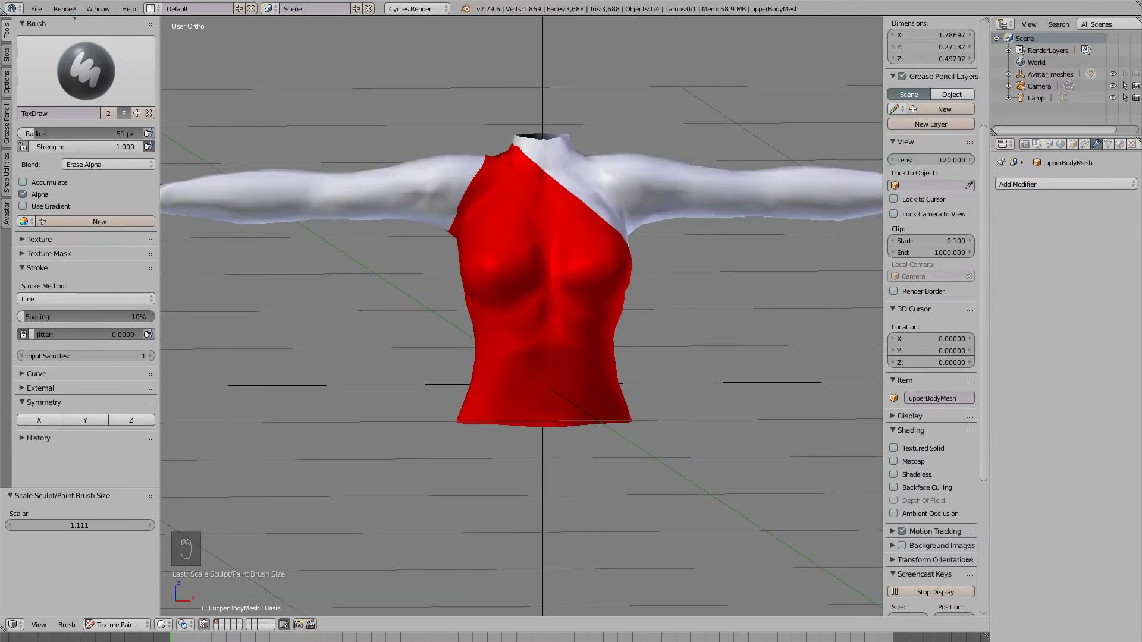
Switch to the UV Editing screen layout and view the edited upper-body texture under the UV islands.
{"action": "left_click", "coordinate": [151, 9]}
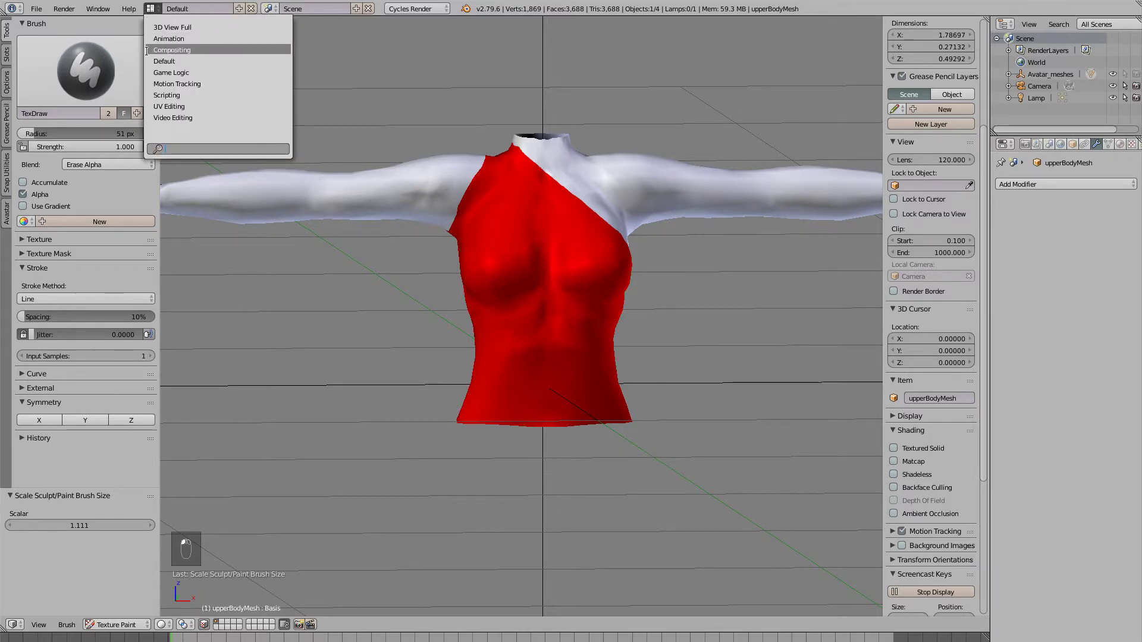
{"action": "left_click", "coordinate": [161, 107]}
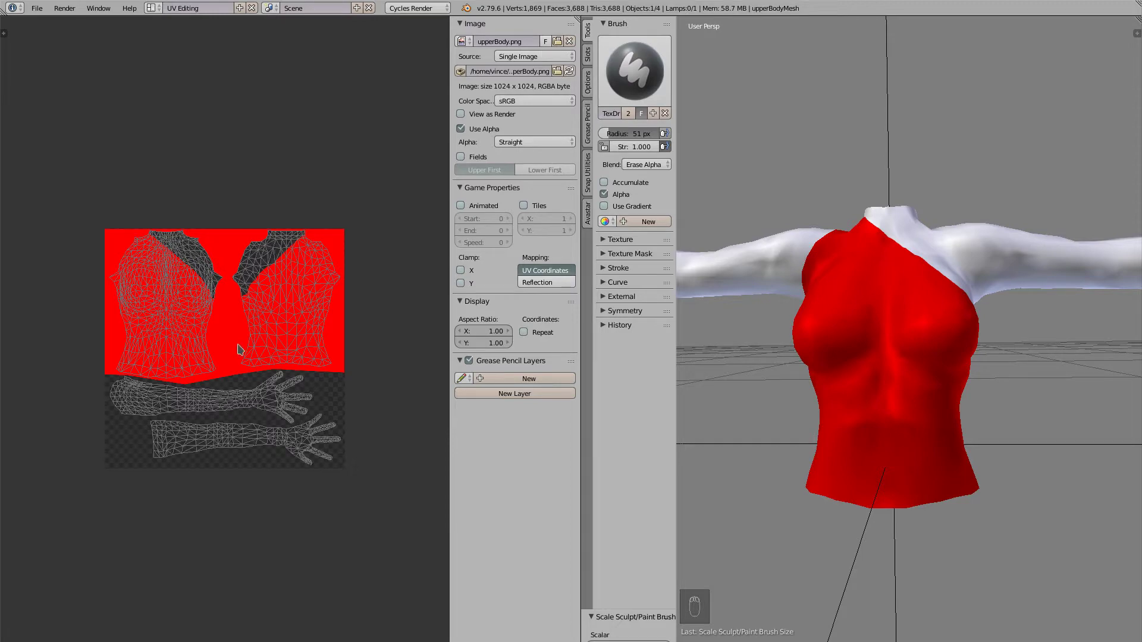
{"action": "scroll", "coordinate": [237, 349], "scroll_direction": "up", "scroll_amount": 3}
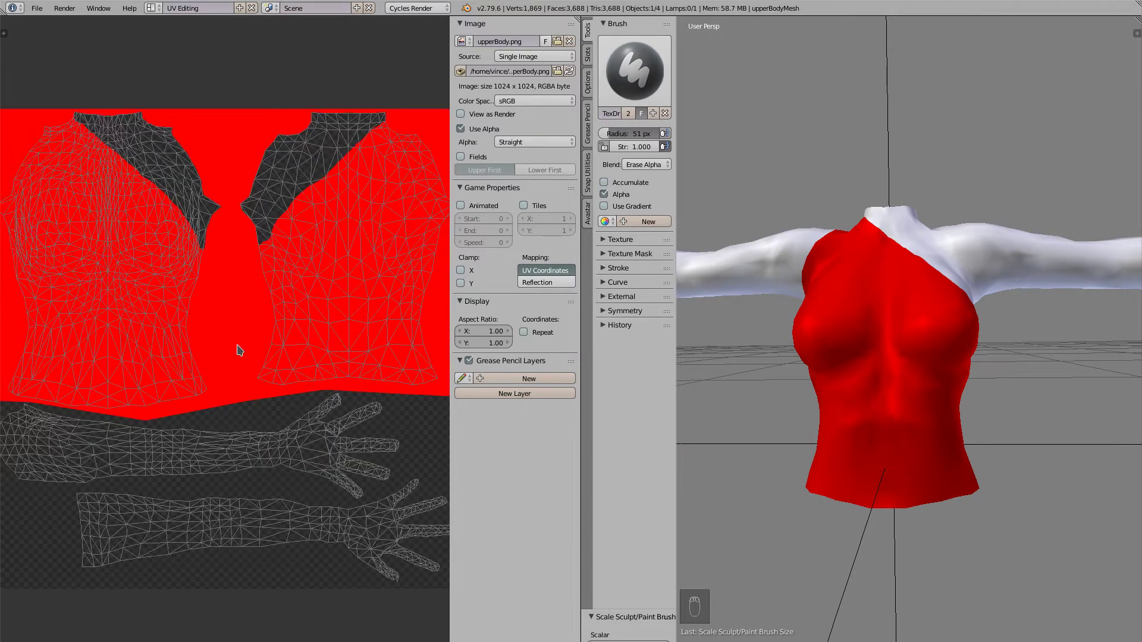
{"action": "scroll", "coordinate": [240, 364], "scroll_direction": "down", "scroll_amount": 3}
{"action": "scroll", "coordinate": [246, 366], "scroll_direction": "up", "scroll_amount": 3}
Reduce the brush radius to 8 px and erase a V shape in the red area between the two torso islands.
{"action": "left_click", "coordinate": [268, 641]}
{"action": "key", "text": "bracketleft"}
{"action": "key", "text": "bracketleft"}
{"action": "key", "text": "bracketleft"}
{"action": "key", "text": "bracketleft"}
{"action": "key", "text": "bracketleft"}
{"action": "key", "text": "bracketleft"}
{"action": "key", "text": "bracketleft"}
{"action": "key", "text": "bracketleft"}
{"action": "key", "text": "bracketleft"}
{"action": "key", "text": "bracketleft"}
{"action": "key", "text": "bracketleft"}
{"action": "key", "text": "bracketleft"}
{"action": "key", "text": "bracketleft"}
{"action": "key", "text": "bracketleft"}
{"action": "key", "text": "bracketleft"}
{"action": "key", "text": "bracketleft"}
{"action": "key", "text": "bracketleft"}
{"action": "key", "text": "bracketleft"}
{"action": "left_click_drag", "start_coordinate": [217, 268], "coordinate": [232, 329]}
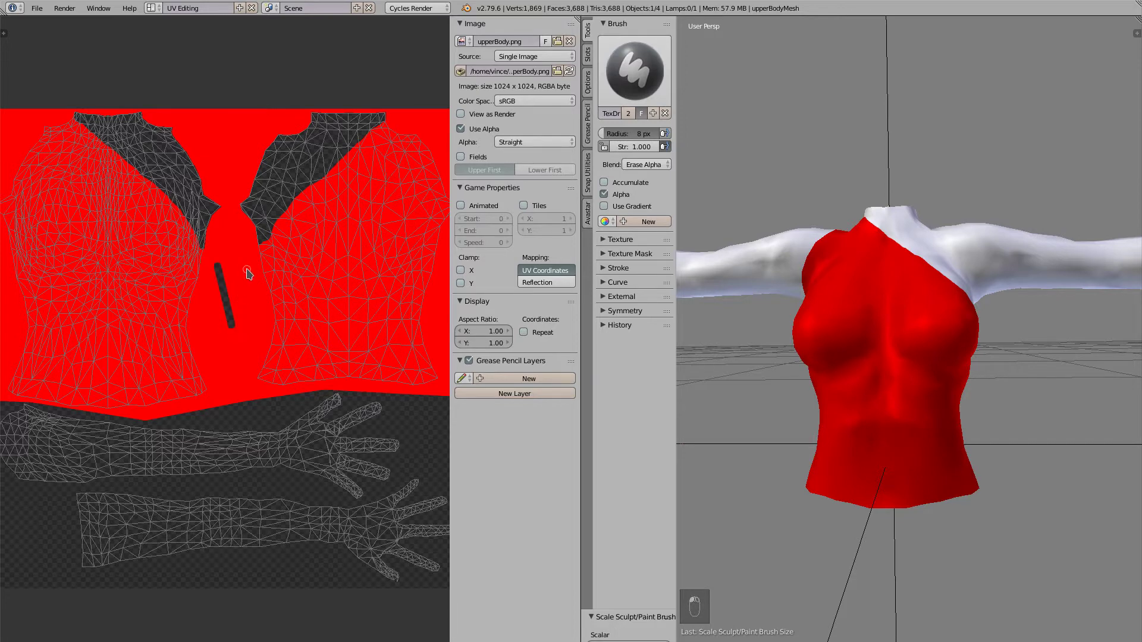
{"action": "left_click_drag", "start_coordinate": [247, 271], "coordinate": [235, 324]}
Look over the whole edited texture and save it to its existing file, upperBody.png.
{"action": "scroll", "coordinate": [237, 380], "scroll_direction": "down", "scroll_amount": 4}
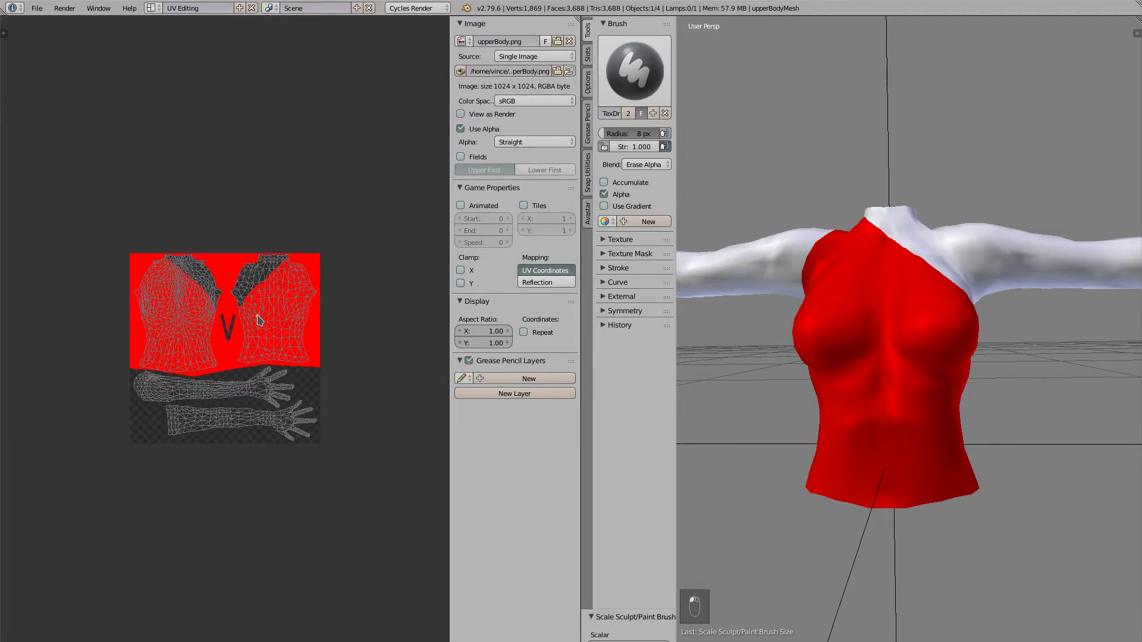
{"action": "scroll", "coordinate": [256, 316], "scroll_direction": "up", "scroll_amount": 3}
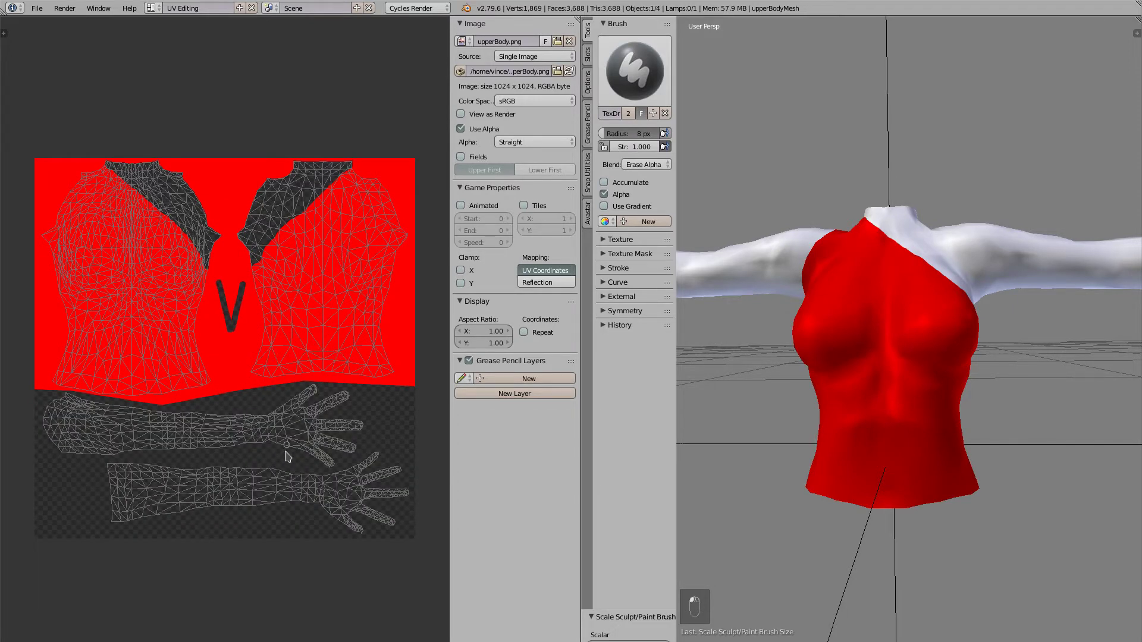
{"action": "scroll", "coordinate": [181, 576], "scroll_direction": "down", "scroll_amount": 2}
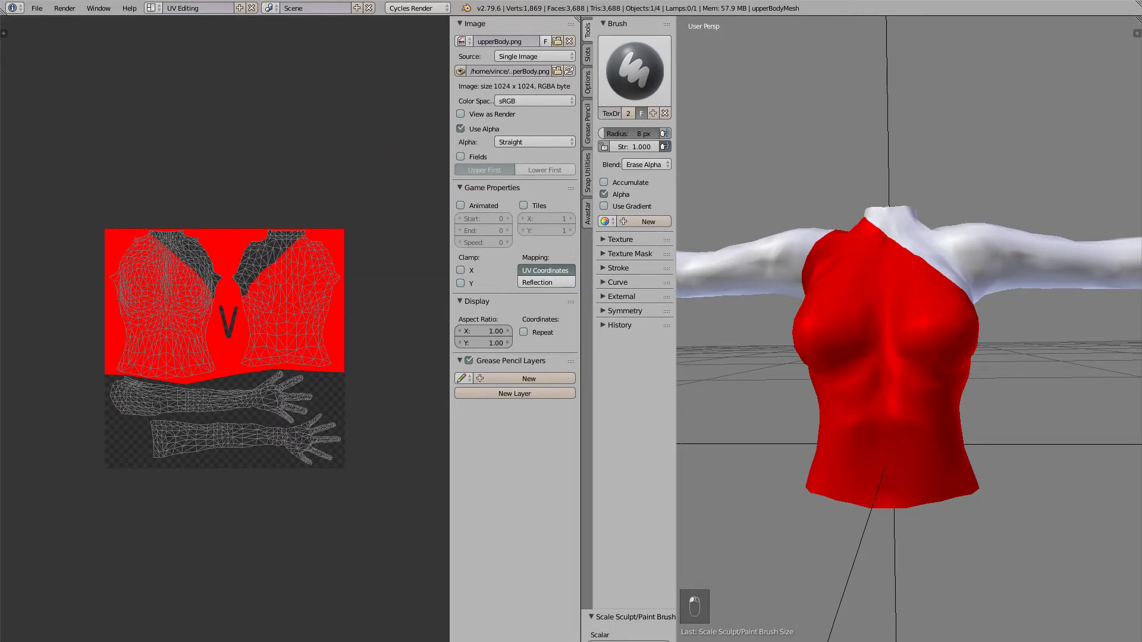
{"action": "left_click", "coordinate": [98, 641]}
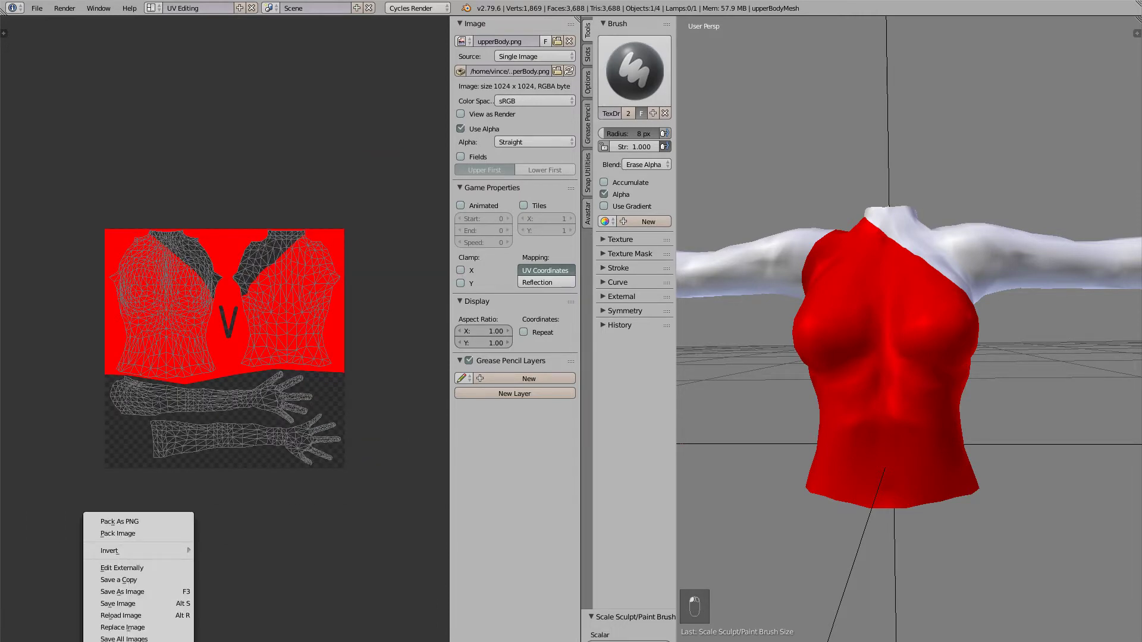
{"action": "left_click", "coordinate": [129, 604]}
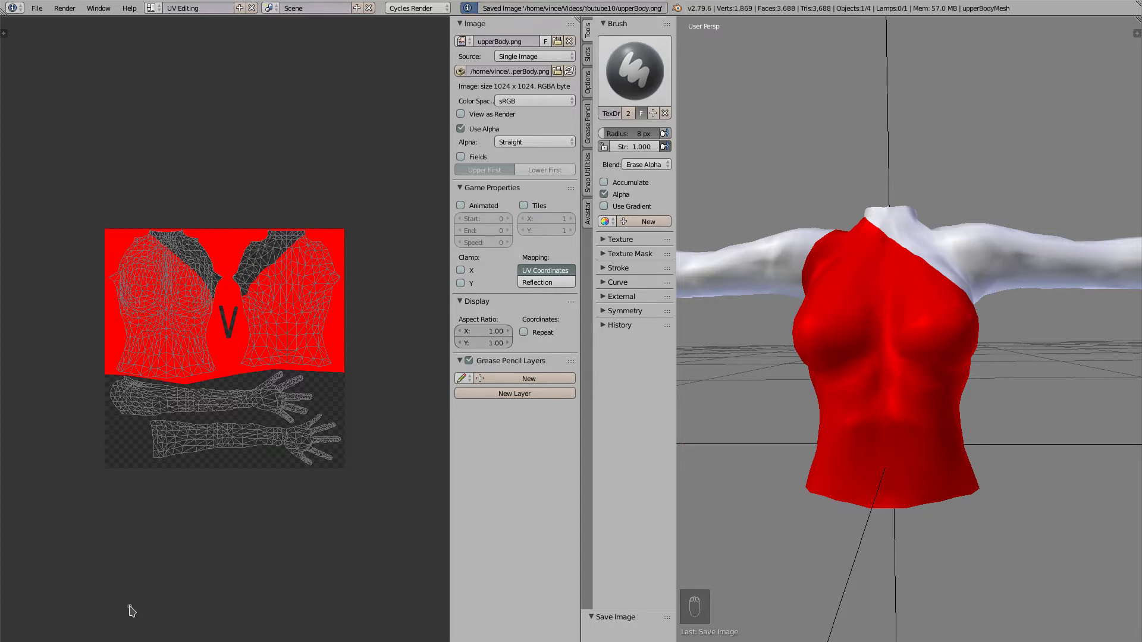